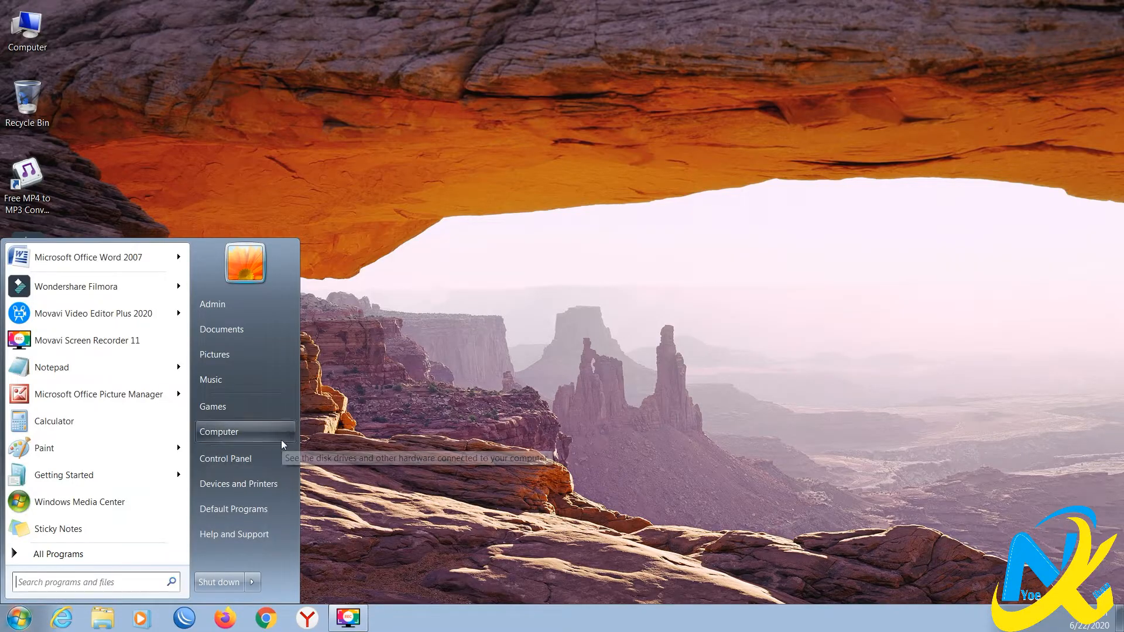
# Step: Open the Media (D:) drive from Computer, putting the System information window out of the way
pyautogui.click(247, 431)
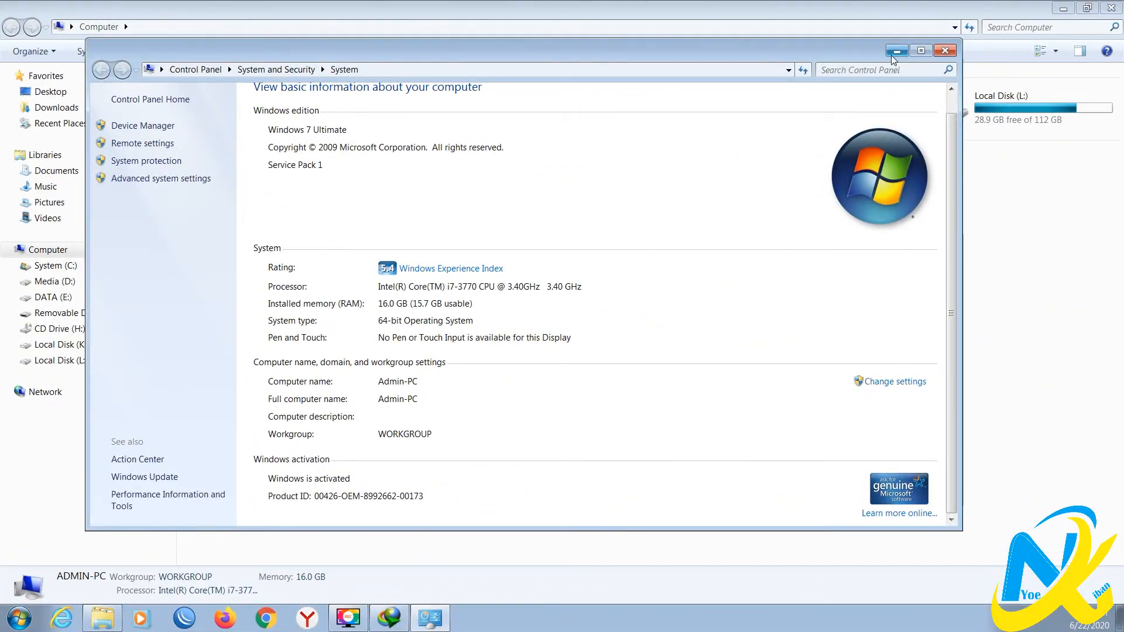
pyautogui.click(895, 52)
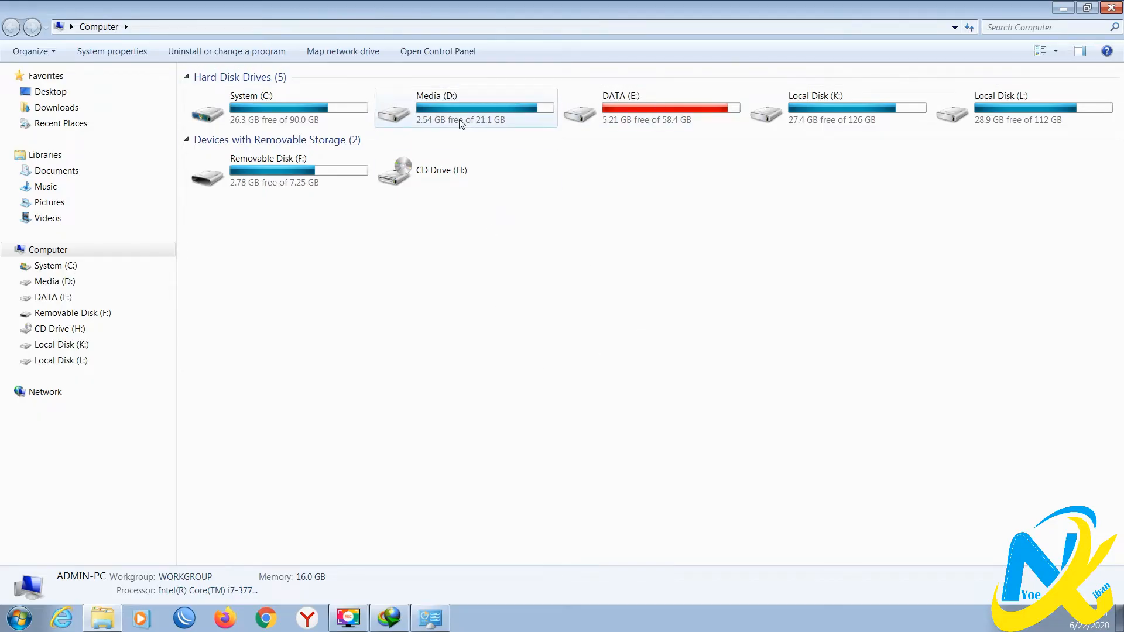
pyautogui.moveTo(459, 122)
pyautogui.doubleClick(438, 114)
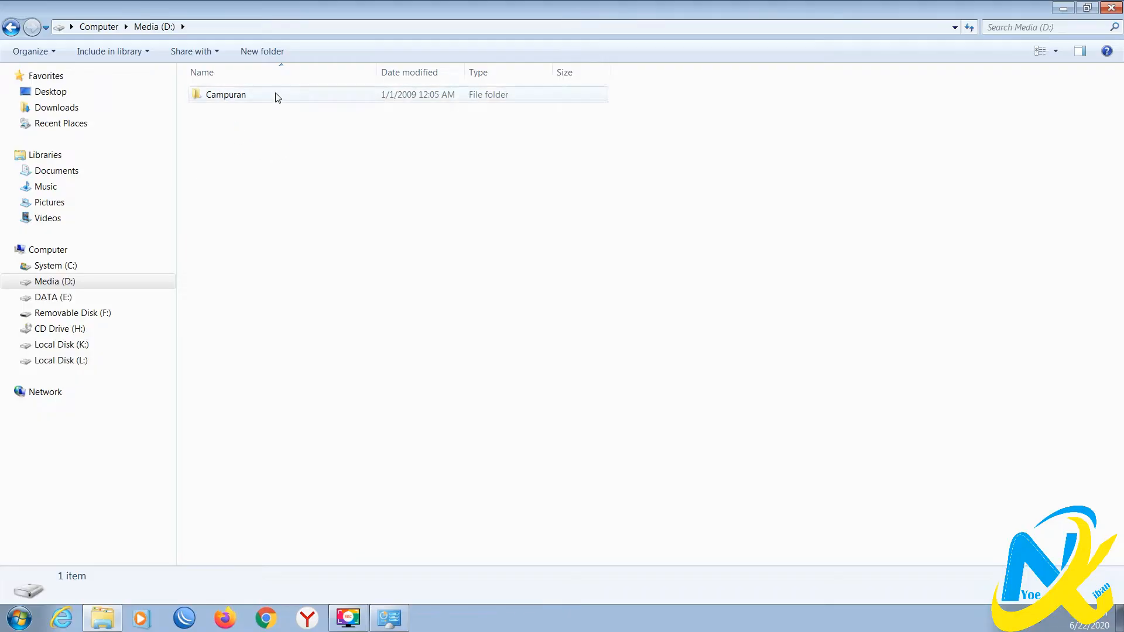
# Step: Create a new folder named "1. Data Pribadi" in the Media (D:) drive
pyautogui.click(273, 50)
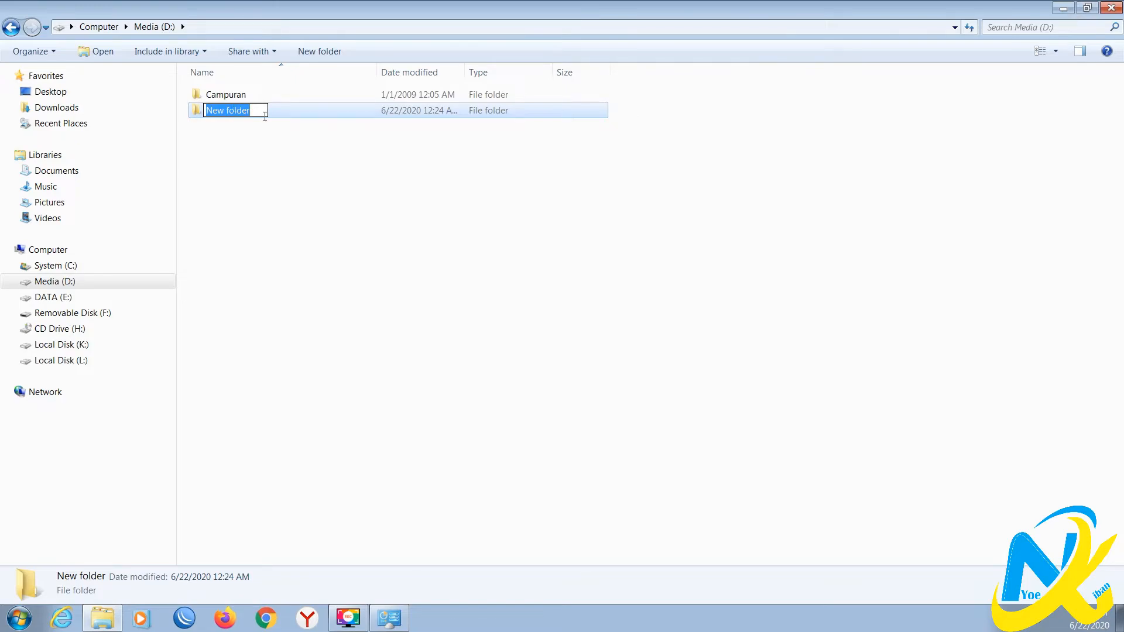
pyautogui.moveTo(263, 110); pyautogui.dragTo(191, 111)
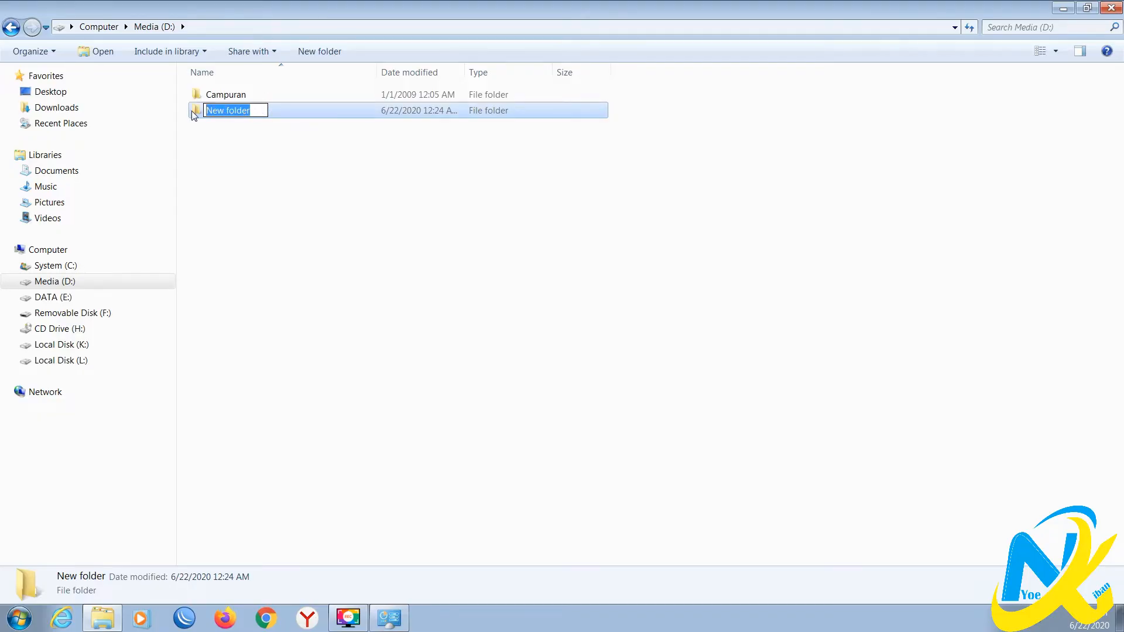
pyautogui.write('1')
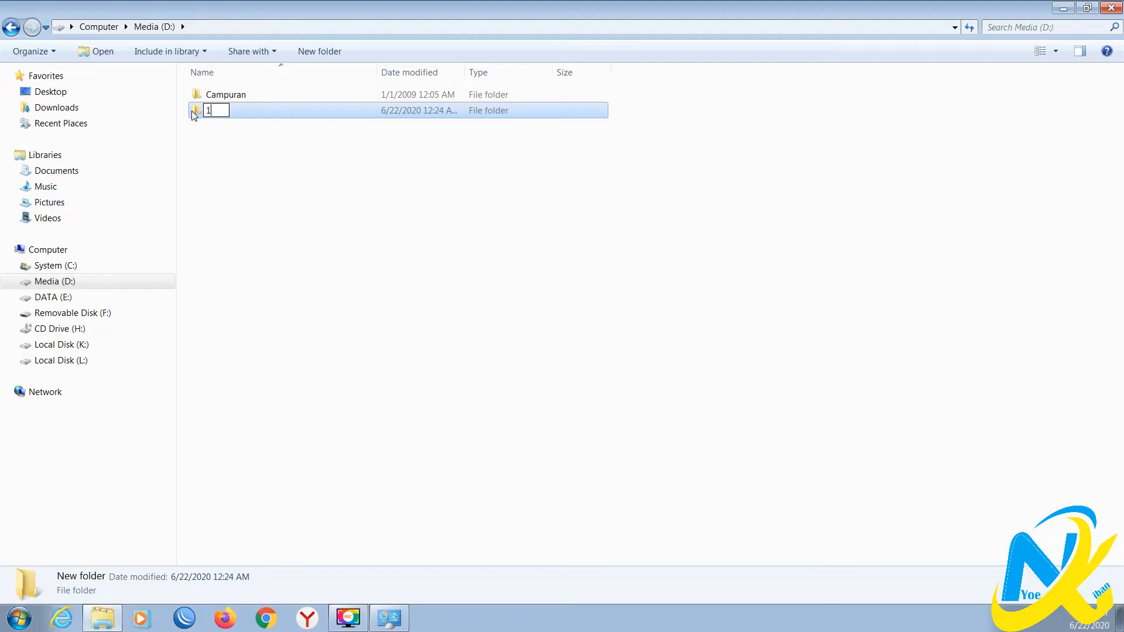
pyautogui.write('. Data Pribadi')
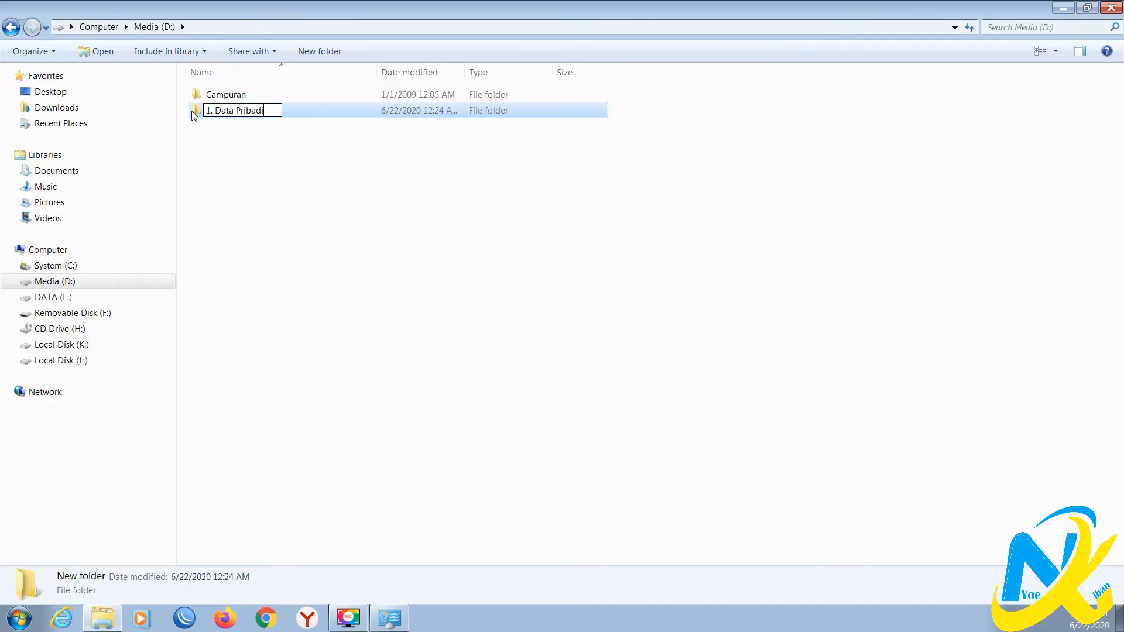
pyautogui.click(328, 195)
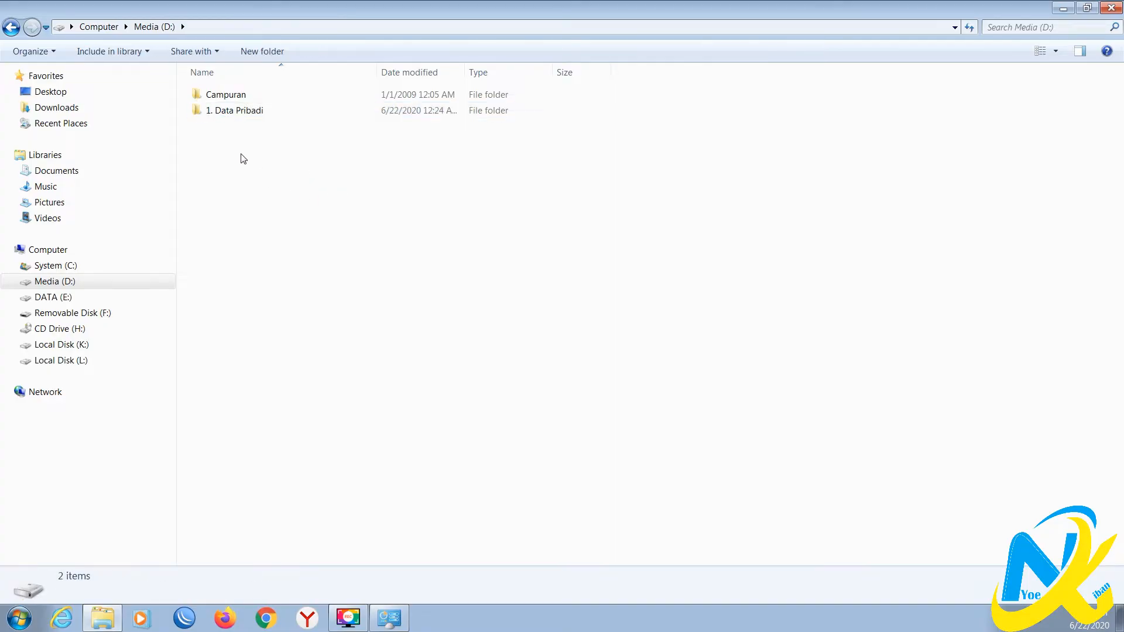
# Step: Open the "1. Data Pribadi" folder and create a subfolder named "1. Dokumen" in it
pyautogui.click(258, 111)
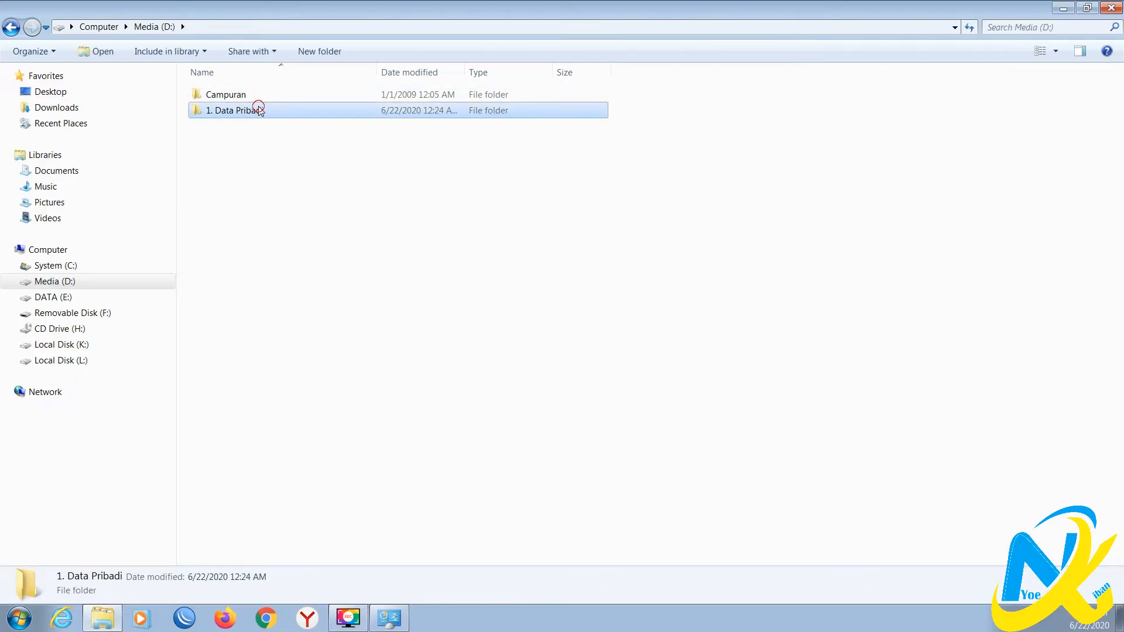
pyautogui.doubleClick(258, 110)
pyautogui.click(310, 51)
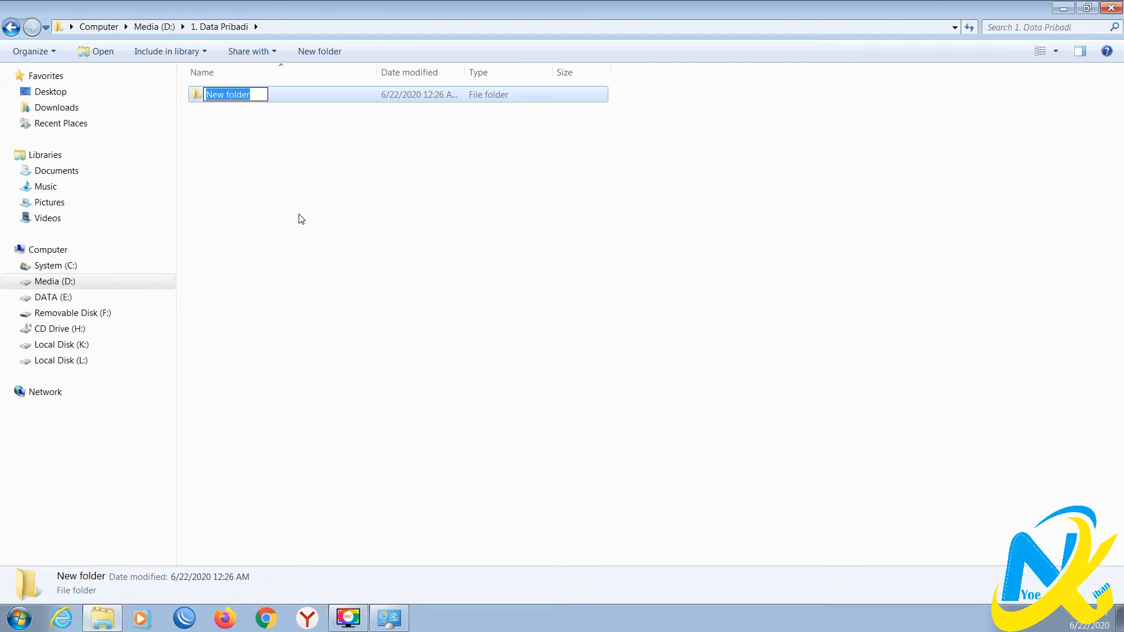
pyautogui.write('1. dokument')
pyautogui.press('BackSpace')
pyautogui.press('BackSpace')
pyautogui.write('D')
pyautogui.click(298, 216)
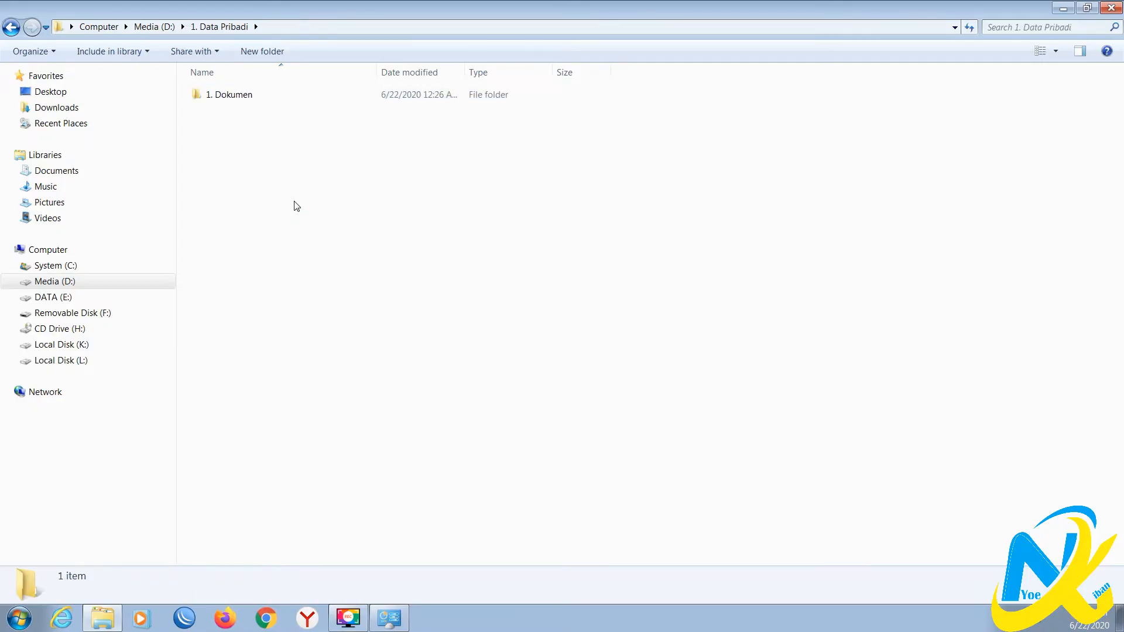
# Step: Create a second subfolder named "2. Gambar" in "1. Data Pribadi"
pyautogui.click(240, 124)
pyautogui.click(249, 52)
pyautogui.write('2')
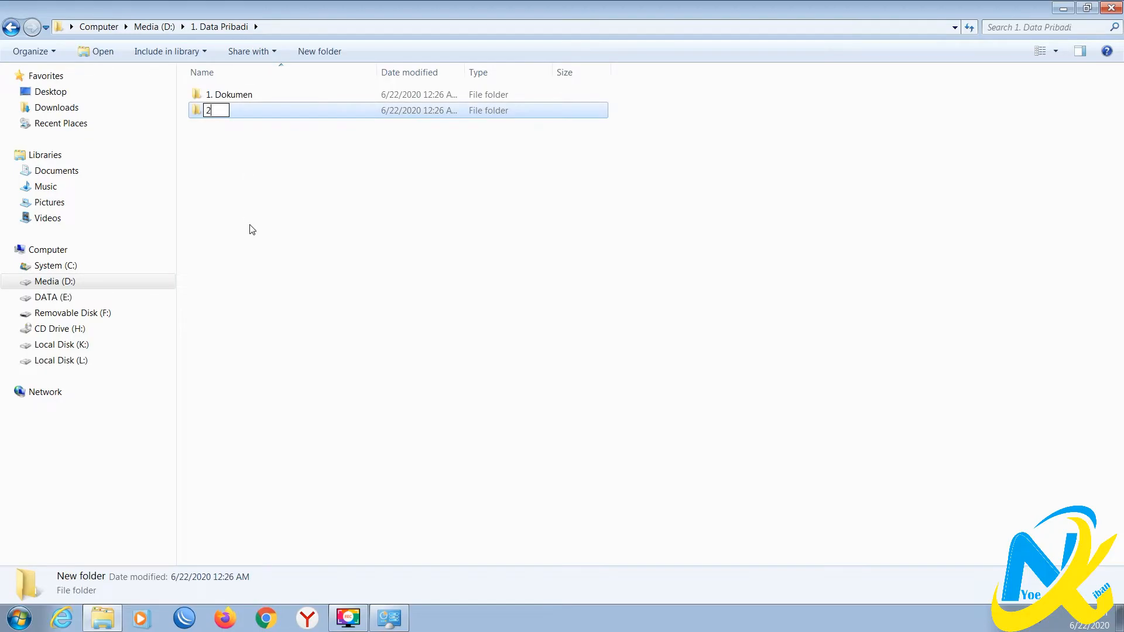
pyautogui.write('. Gambar')
pyautogui.press('Return')
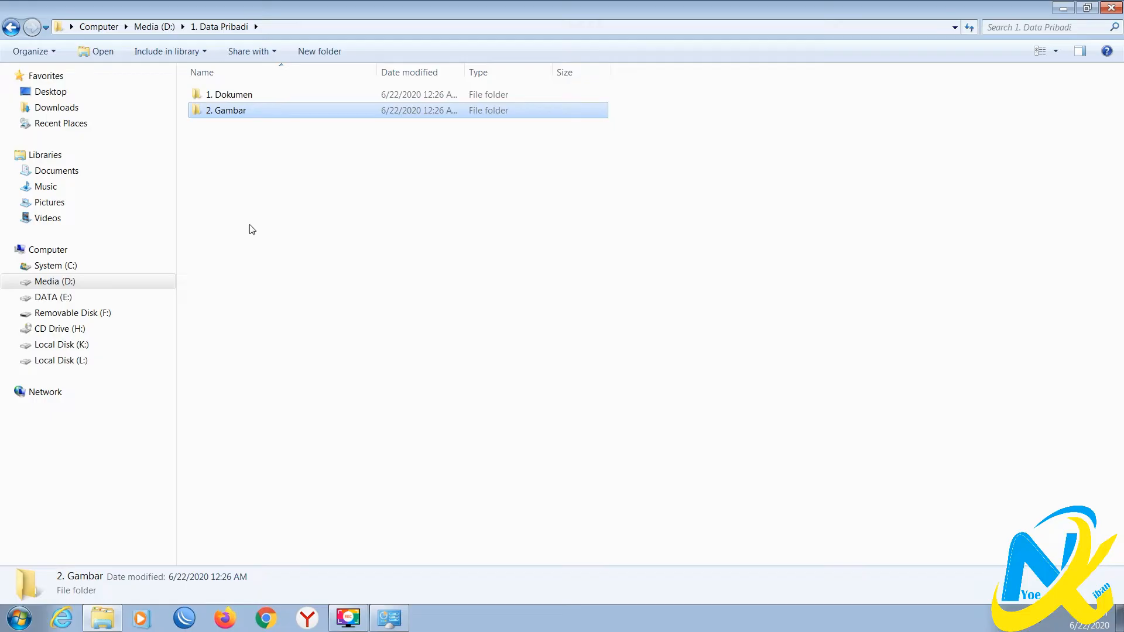
# Step: Add a third subfolder named "3. Video" to "1. Data Pribadi"
pyautogui.click(319, 50)
pyautogui.write('3')
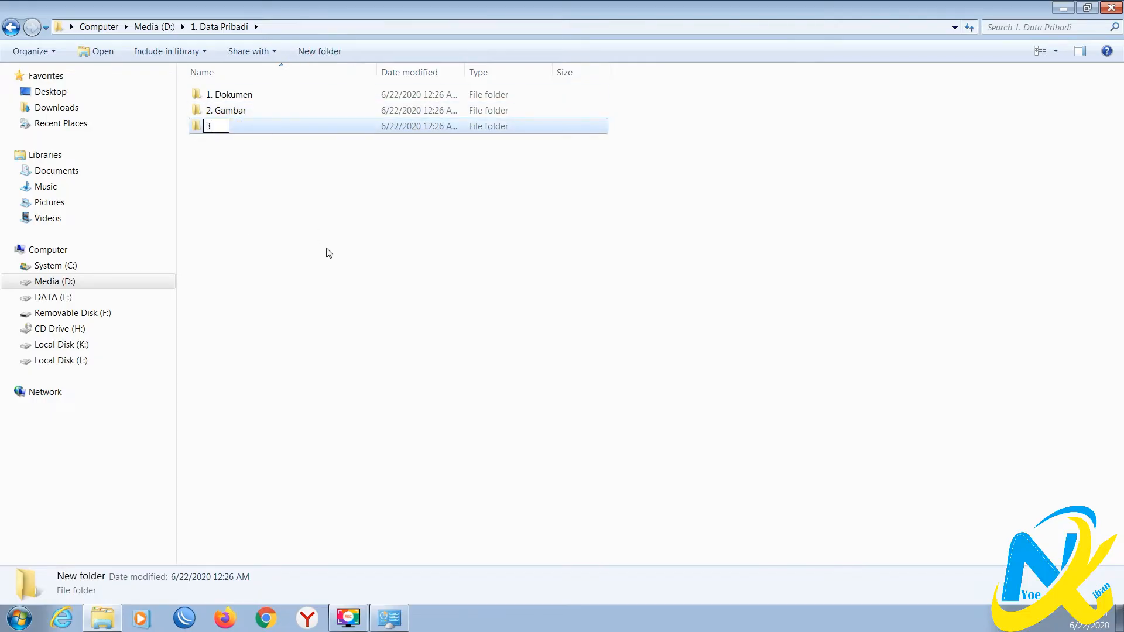
pyautogui.write('. Video')
pyautogui.press('Return')
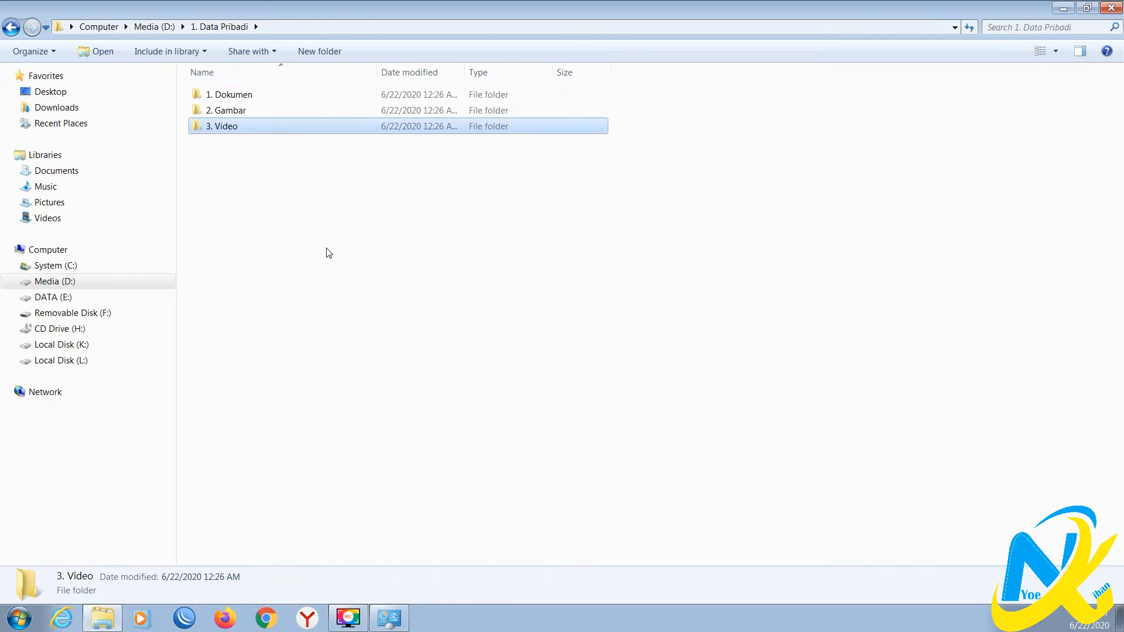
# Step: Add a fourth subfolder named "4. Campuran" to "1. Data Pribadi"
pyautogui.click(311, 52)
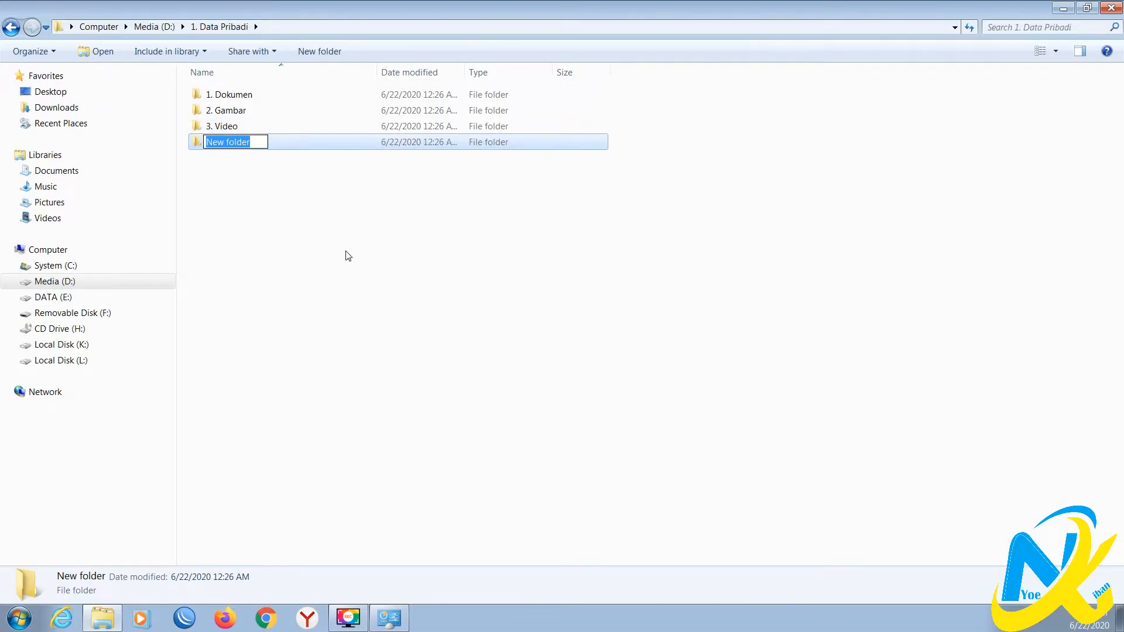
pyautogui.write('4. ')
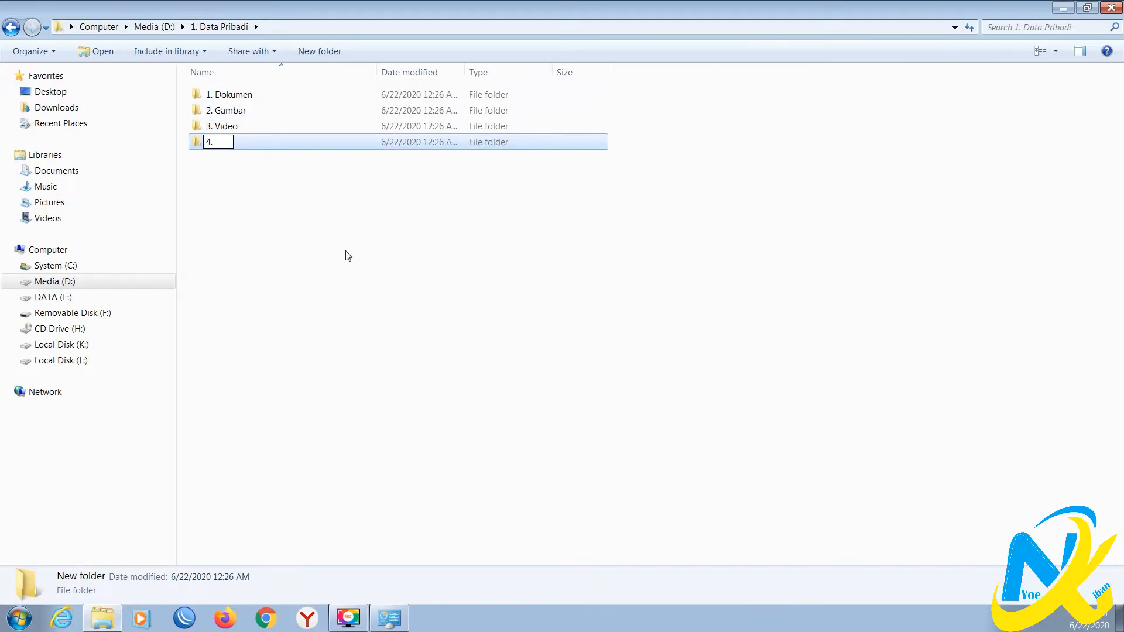
pyautogui.write('Campuran')
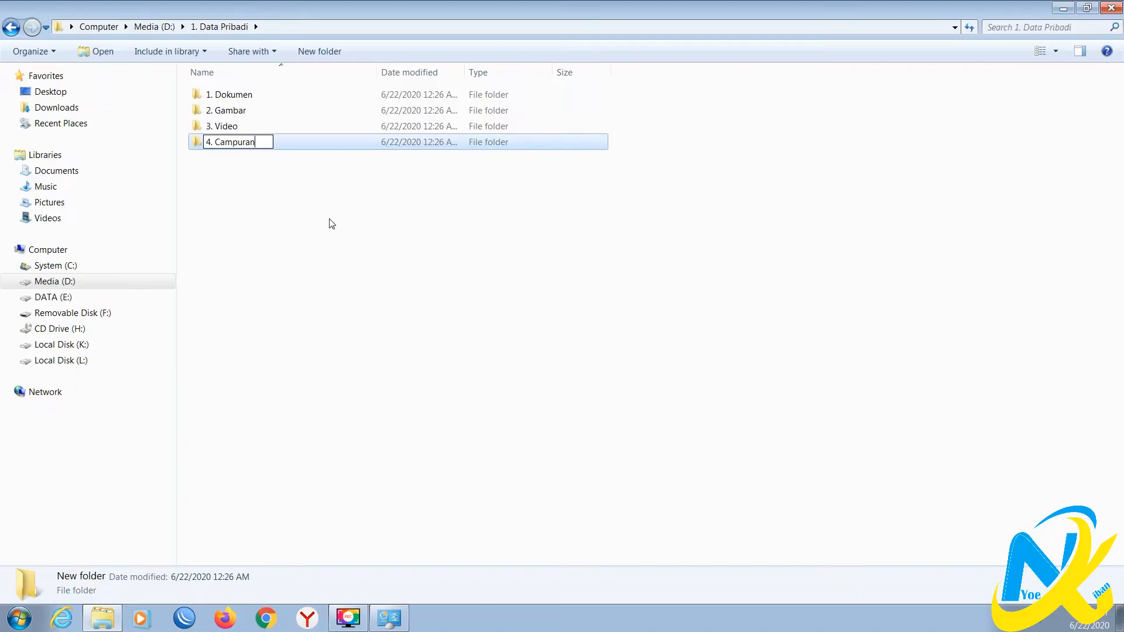
pyautogui.press('Return')
pyautogui.rightClick(231, 199)
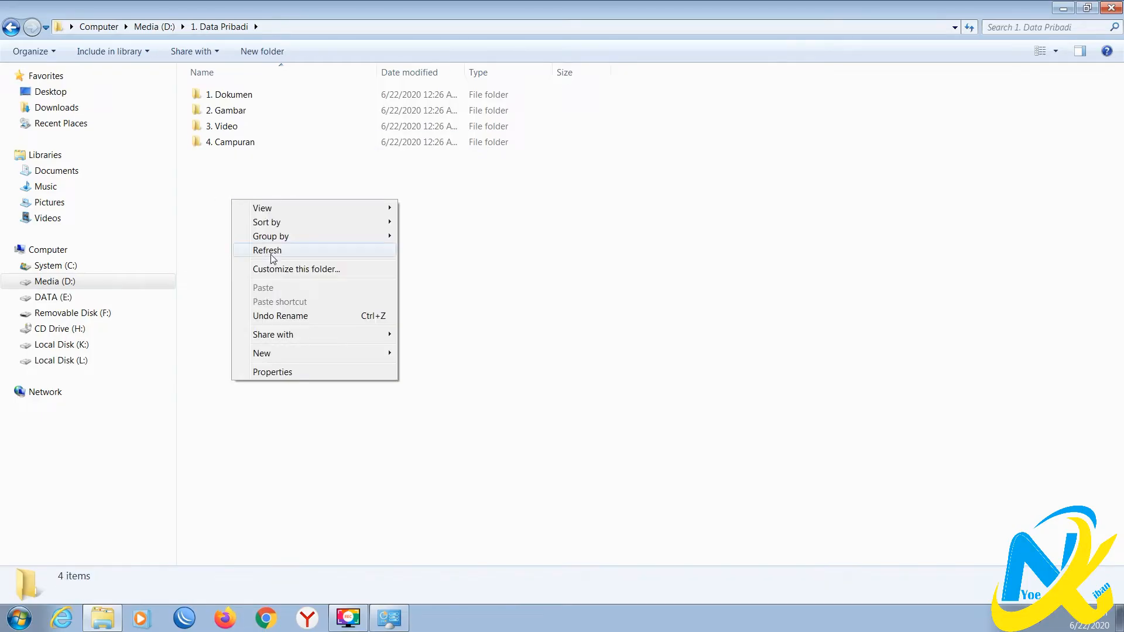
pyautogui.click(190, 205)
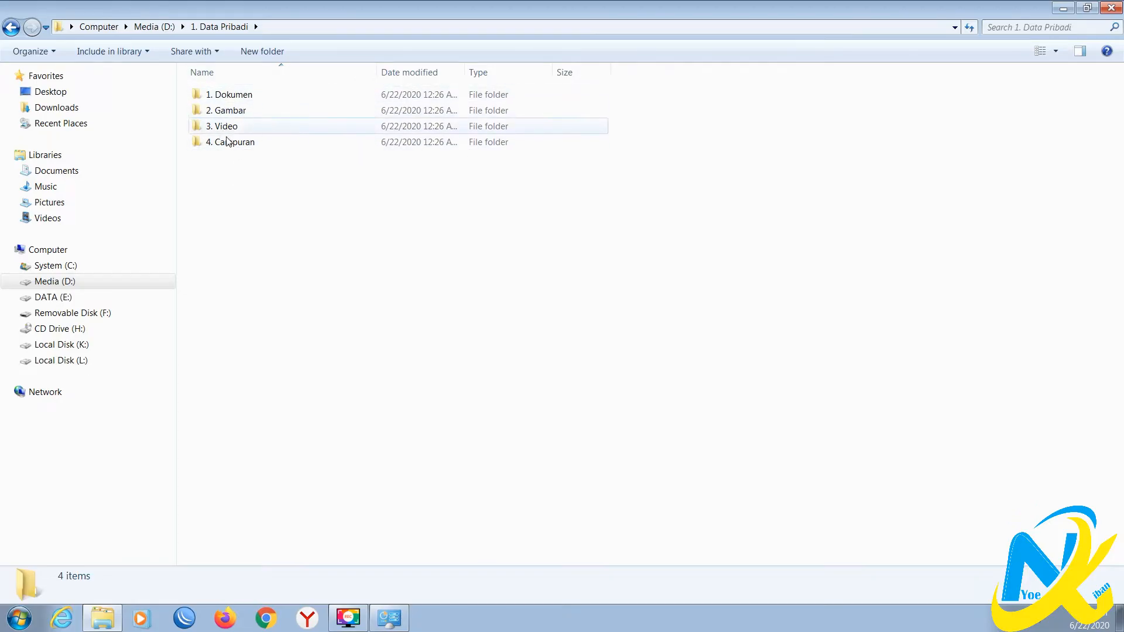
pyautogui.click(241, 168)
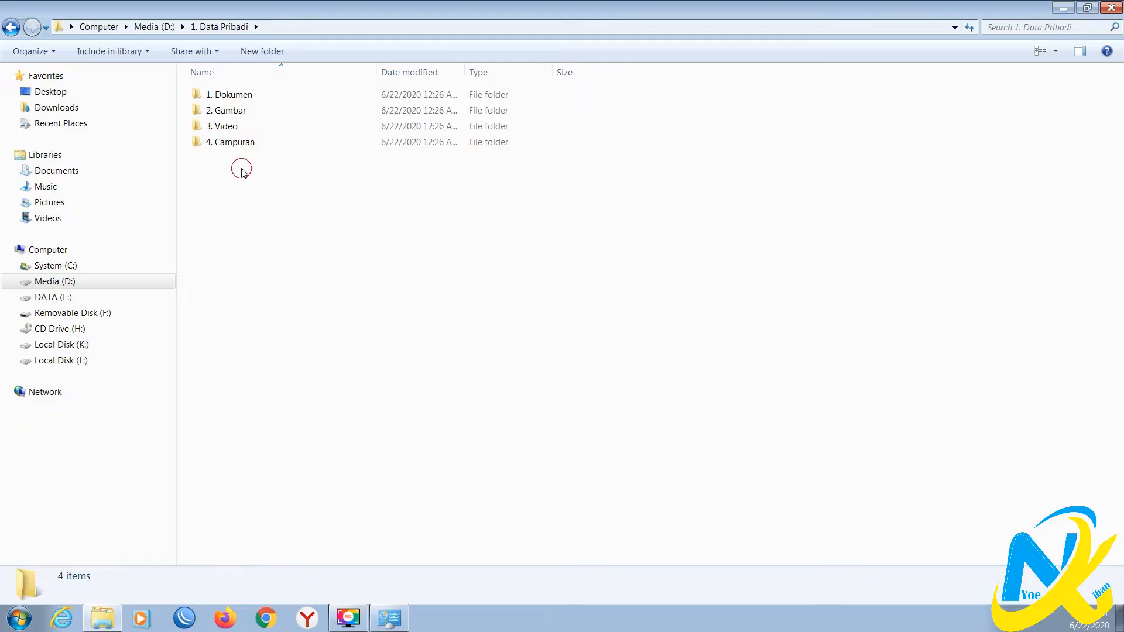
# Step: Open the "1. Dokumen" folder to view its contents
pyautogui.click(233, 94)
pyautogui.doubleClick(233, 94)
pyautogui.rightClick(272, 157)
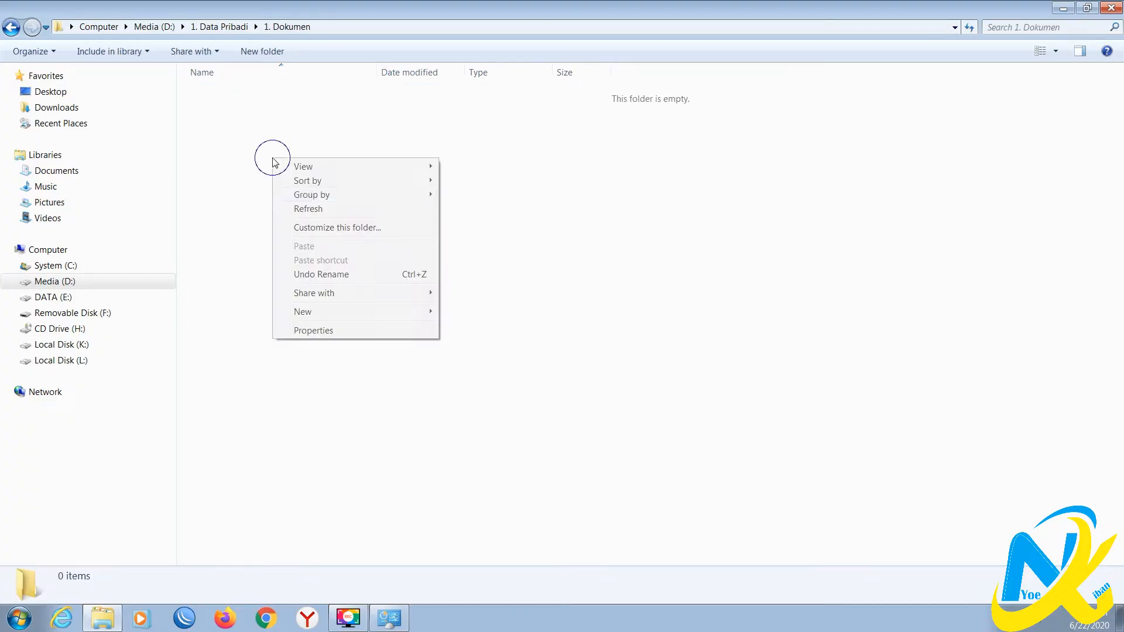
pyautogui.moveTo(339, 316)
pyautogui.click(493, 233)
# Step: Cut all the files from "belajar mengetik" through "TABEL BELAJAR" in the Documents library, leaving its folders out
pyautogui.click(69, 173)
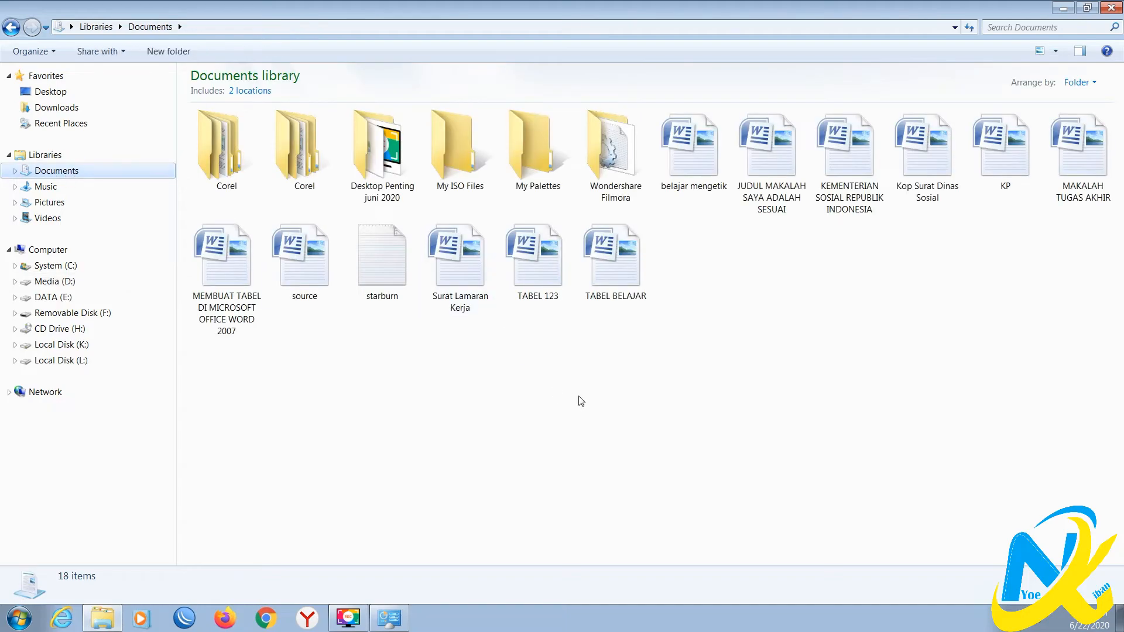
pyautogui.click(686, 185)
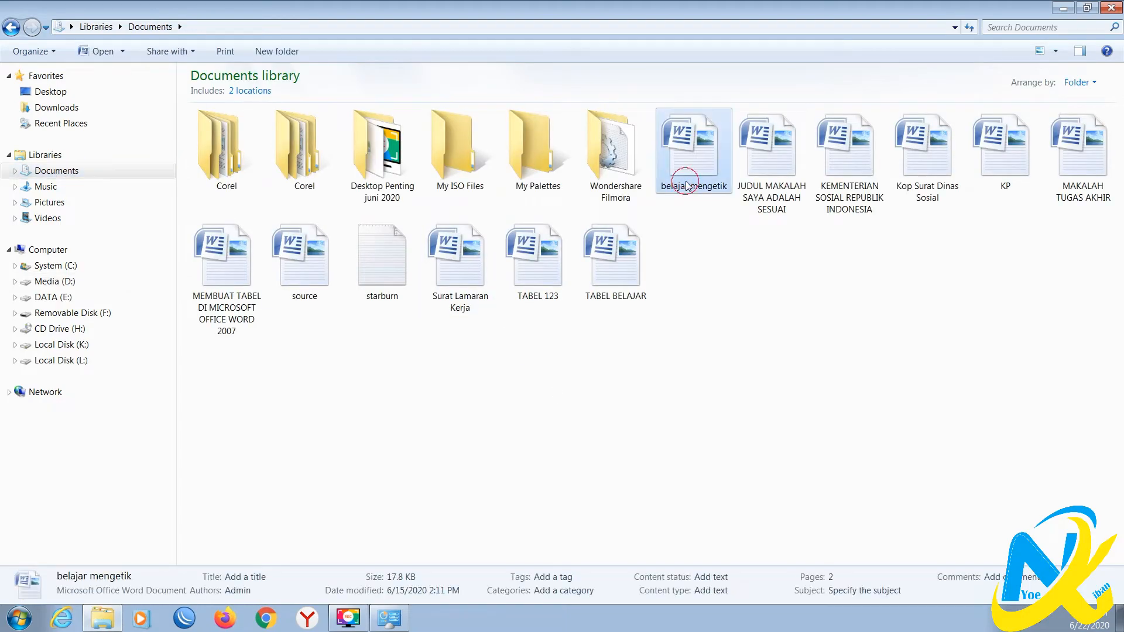
pyautogui.keyDown('shift'); pyautogui.click(635, 274); pyautogui.keyUp('shift')
pyautogui.rightClick(635, 273)
pyautogui.click(680, 396)
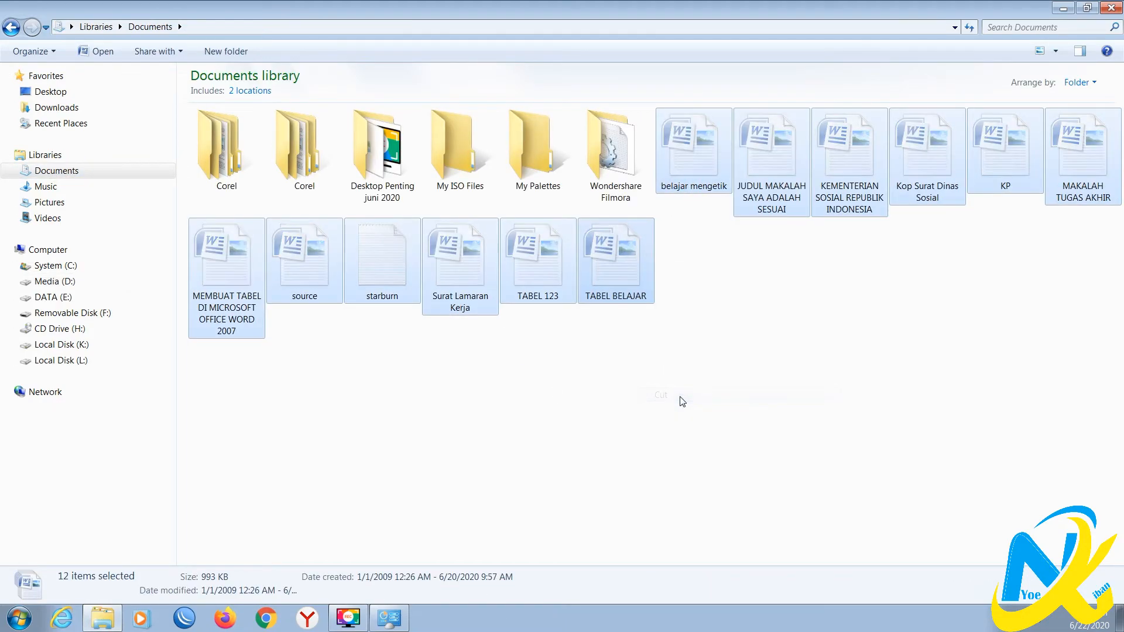
# Step: Paste the cut files into the "1. Dokumen" folder under "1. Data Pribadi" on Media (D:)
pyautogui.click(94, 27)
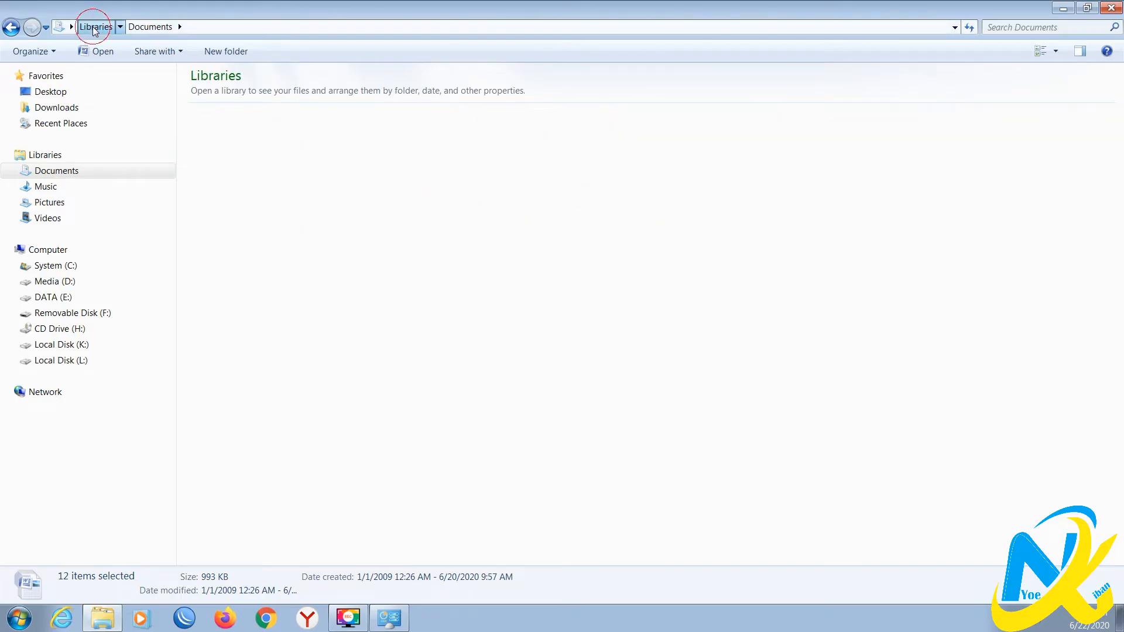
pyautogui.click(56, 281)
pyautogui.doubleClick(224, 98)
pyautogui.doubleClick(226, 97)
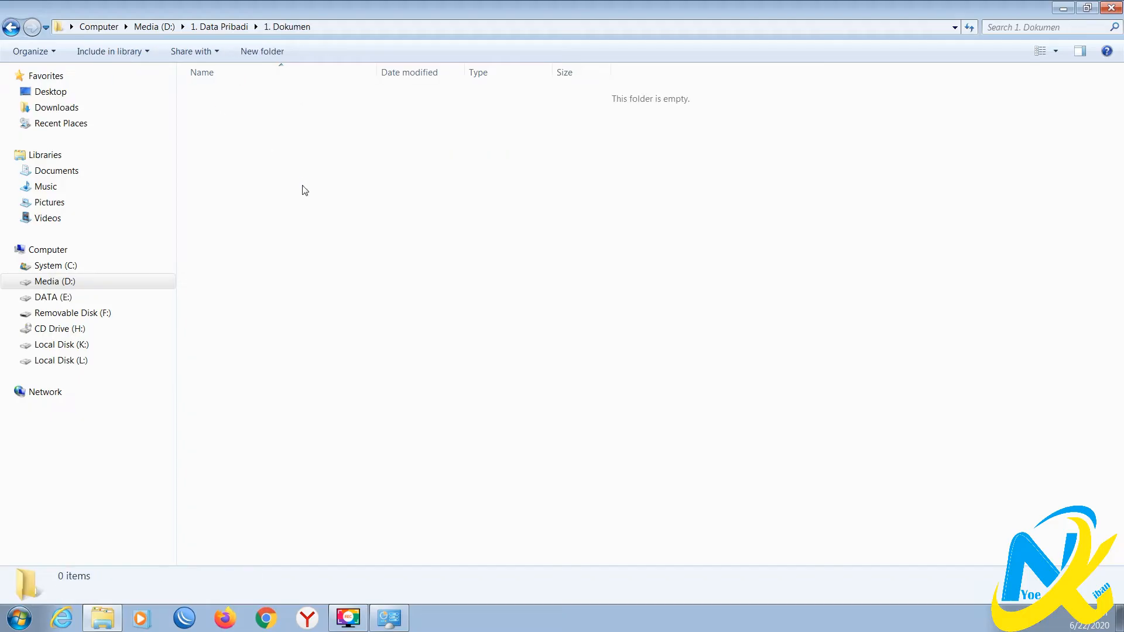
pyautogui.rightClick(305, 190)
pyautogui.click(331, 275)
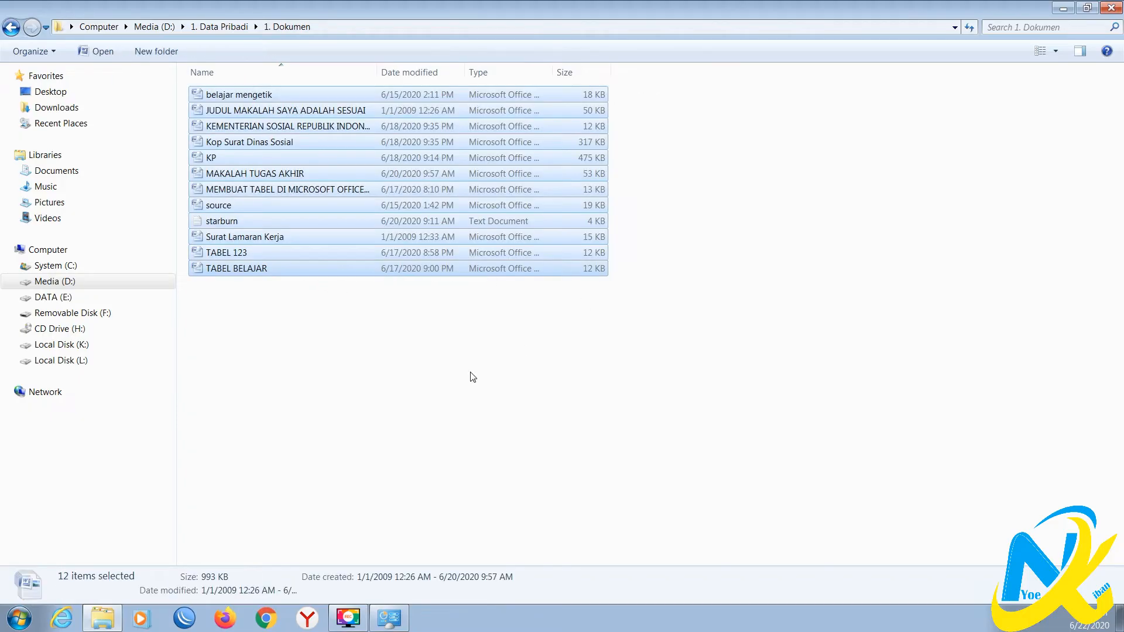
pyautogui.click(472, 375)
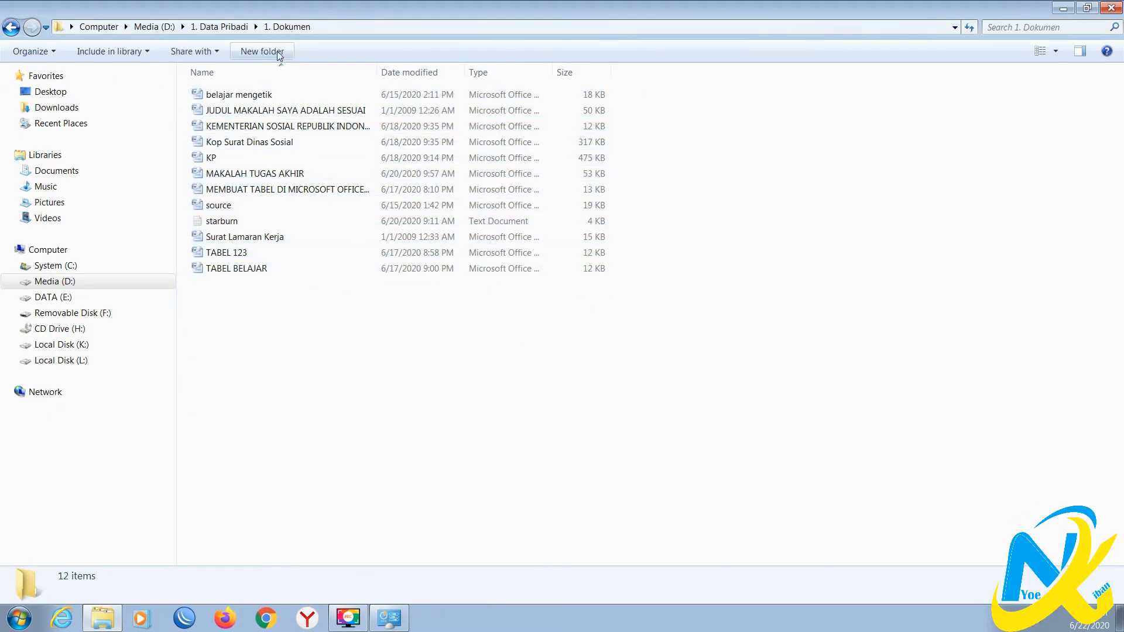
# Step: Create a folder named "Word" in "1. Dokumen" and move all the loose files into it
pyautogui.click(278, 52)
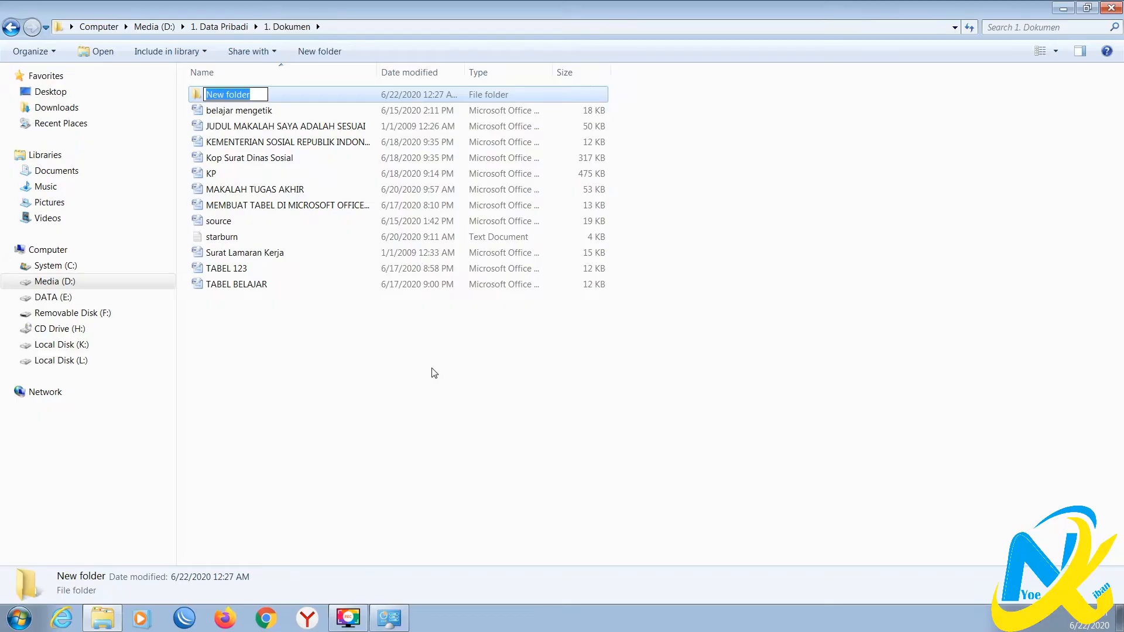
pyautogui.write('Word')
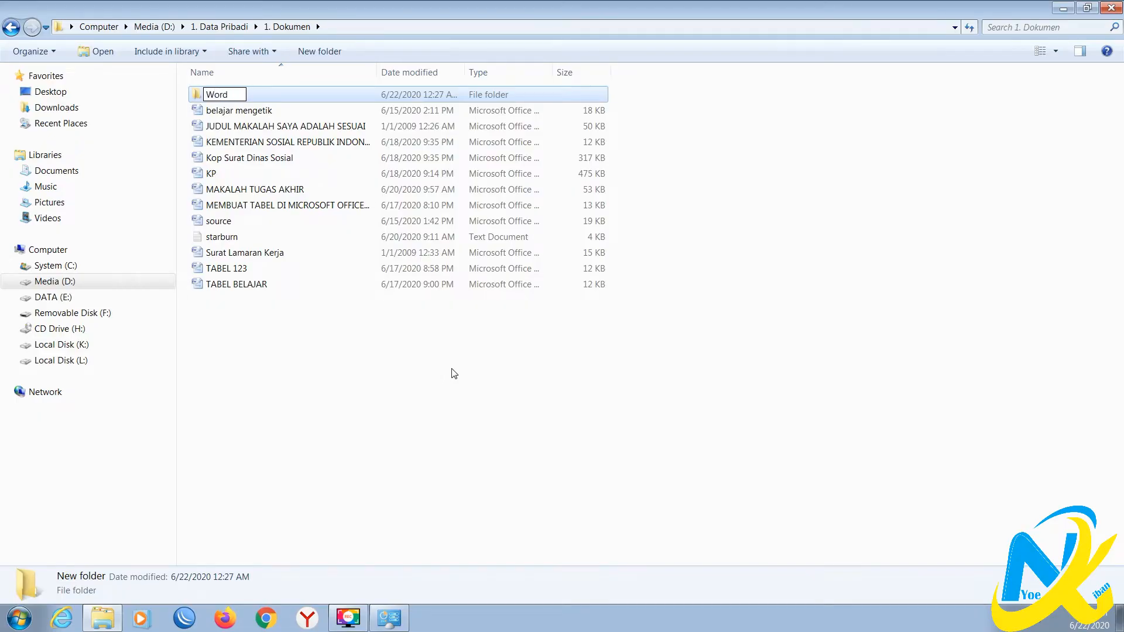
pyautogui.press('Return')
pyautogui.moveTo(381, 384); pyautogui.dragTo(200, 96)
# Step: Create a folder named "Excel" in "1. Dokumen"
pyautogui.click(280, 50)
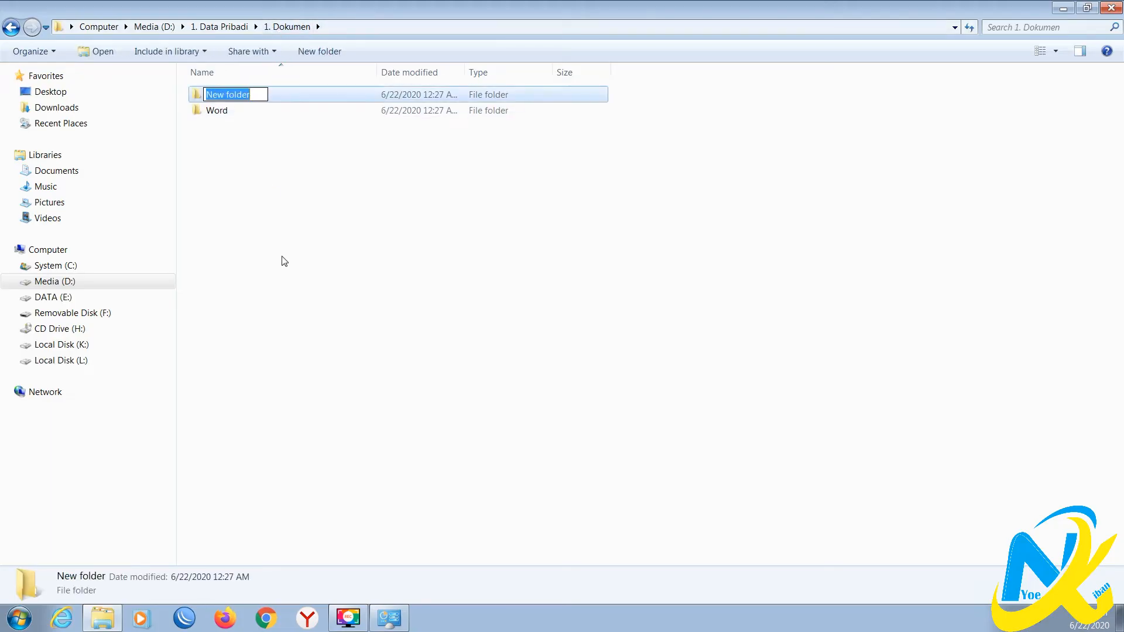
pyautogui.write('E')
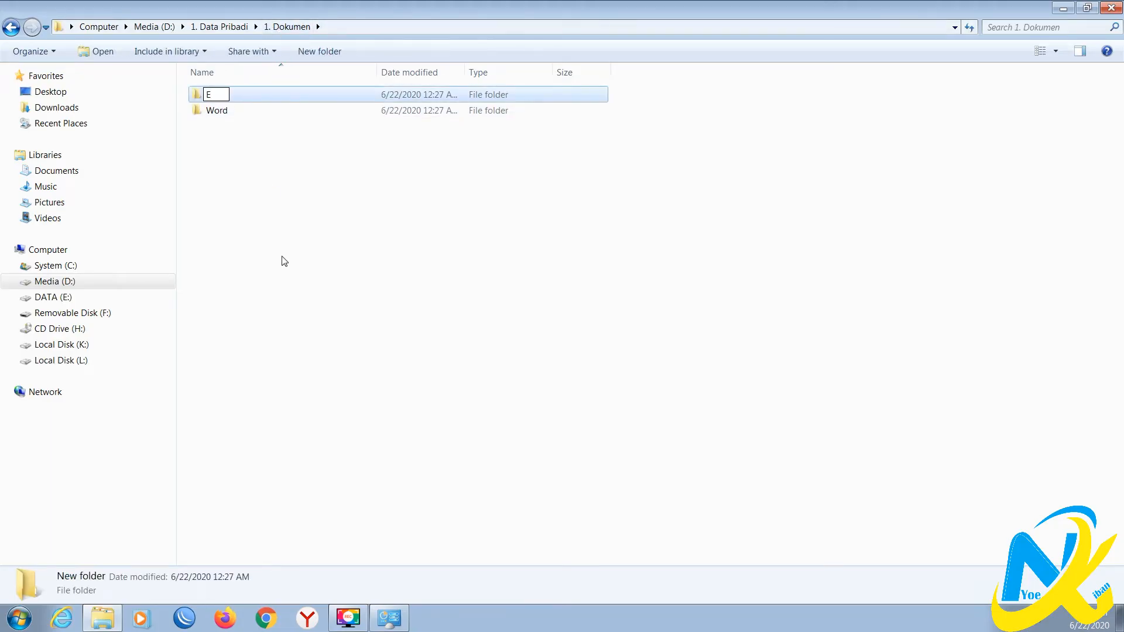
pyautogui.write('xcel')
pyautogui.press('Return')
pyautogui.click(284, 261)
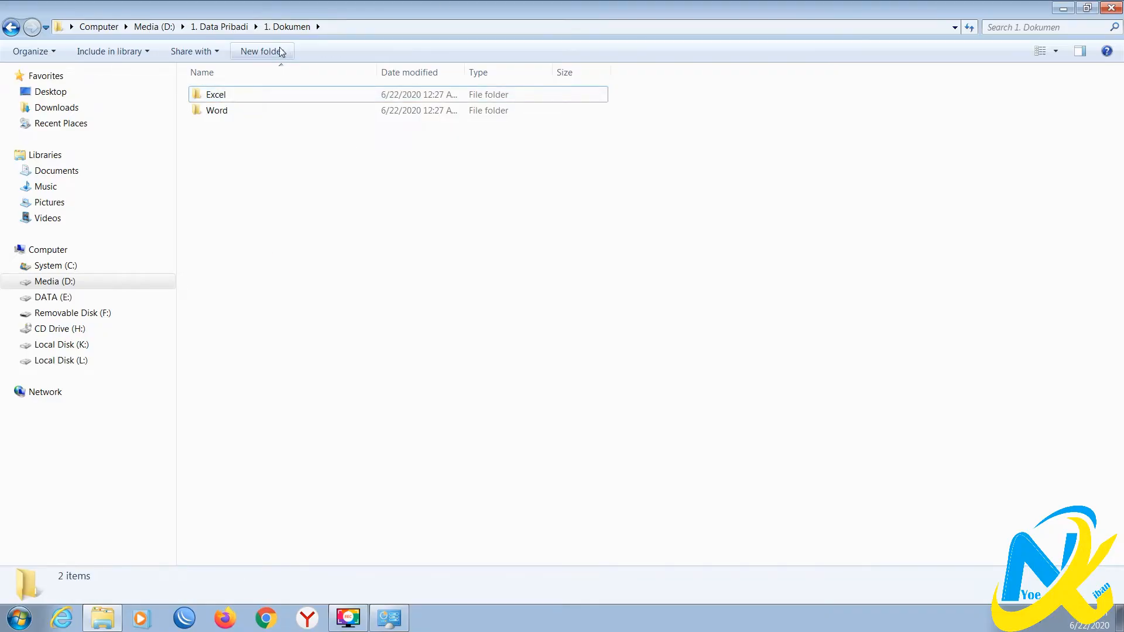
# Step: Create two more folders named "Power Point" and "Corel" in "1. Dokumen"
pyautogui.click(279, 51)
pyautogui.write('Power Point')
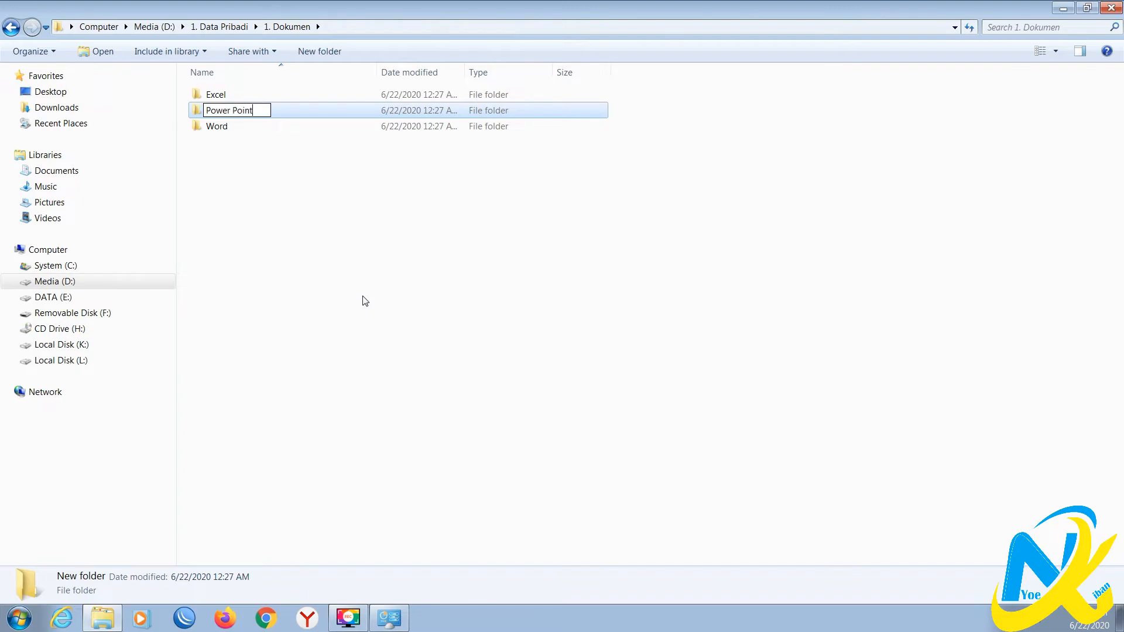
pyautogui.press('Return')
pyautogui.click(319, 51)
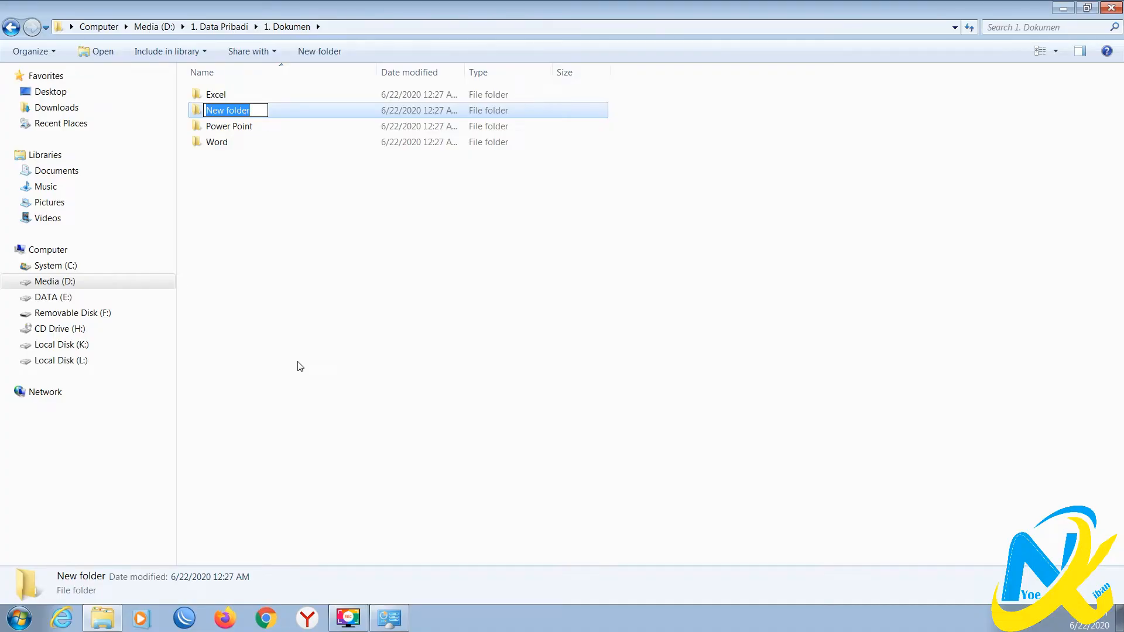
pyautogui.write('Core')
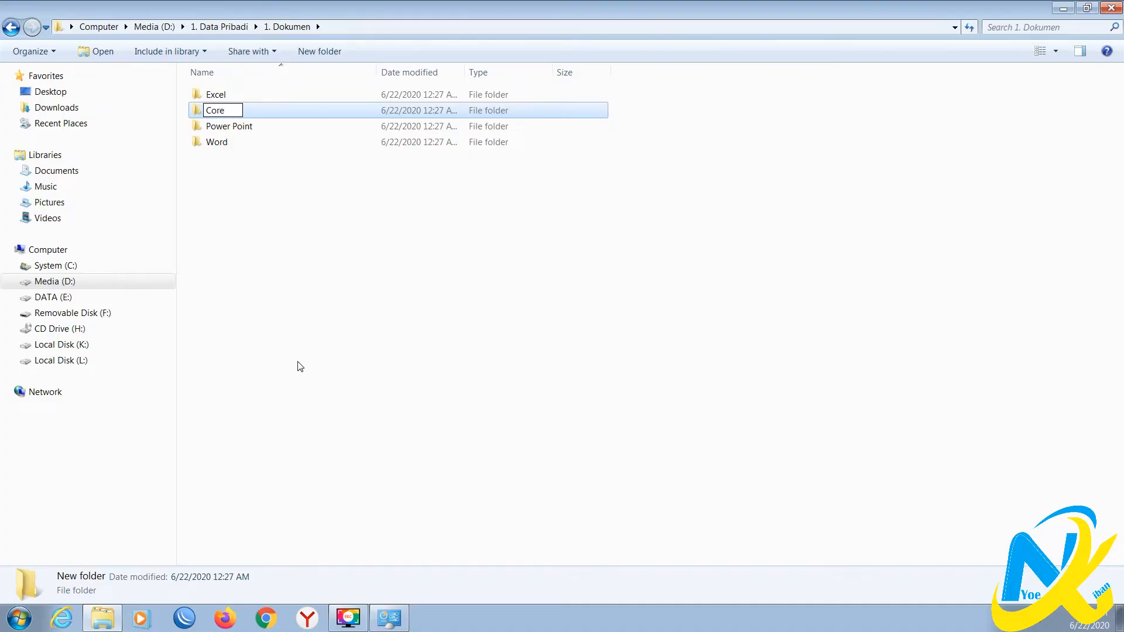
pyautogui.write('l')
pyautogui.press('Return')
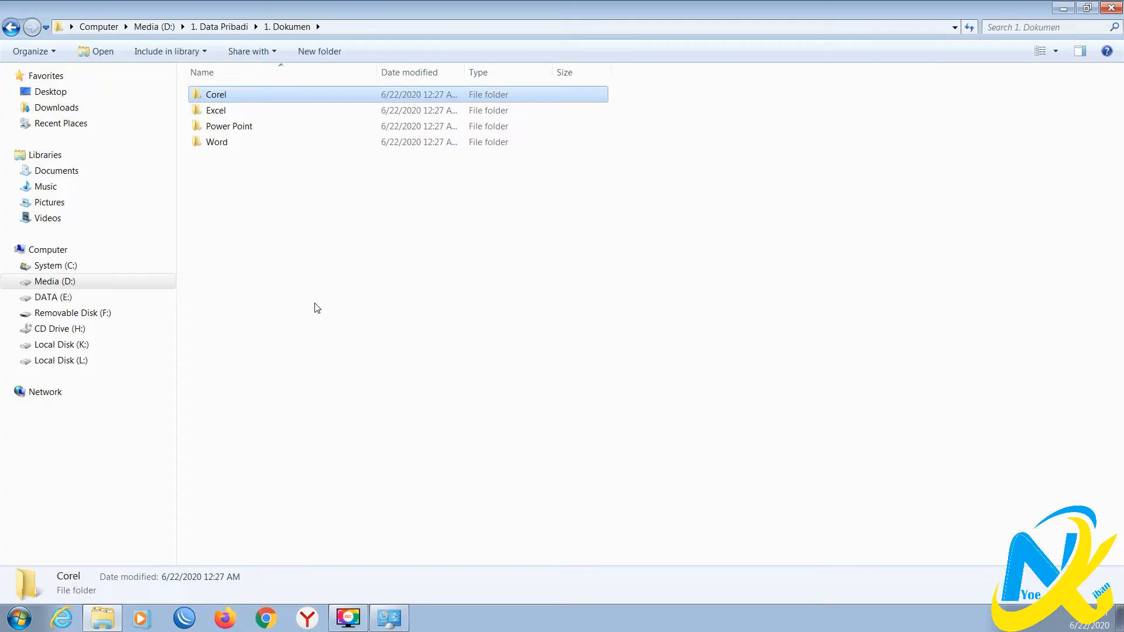
# Step: Review the subfolders inside "1. Data Pribadi" and its "1. Dokumen" folder
pyautogui.click(225, 26)
pyautogui.click(283, 246)
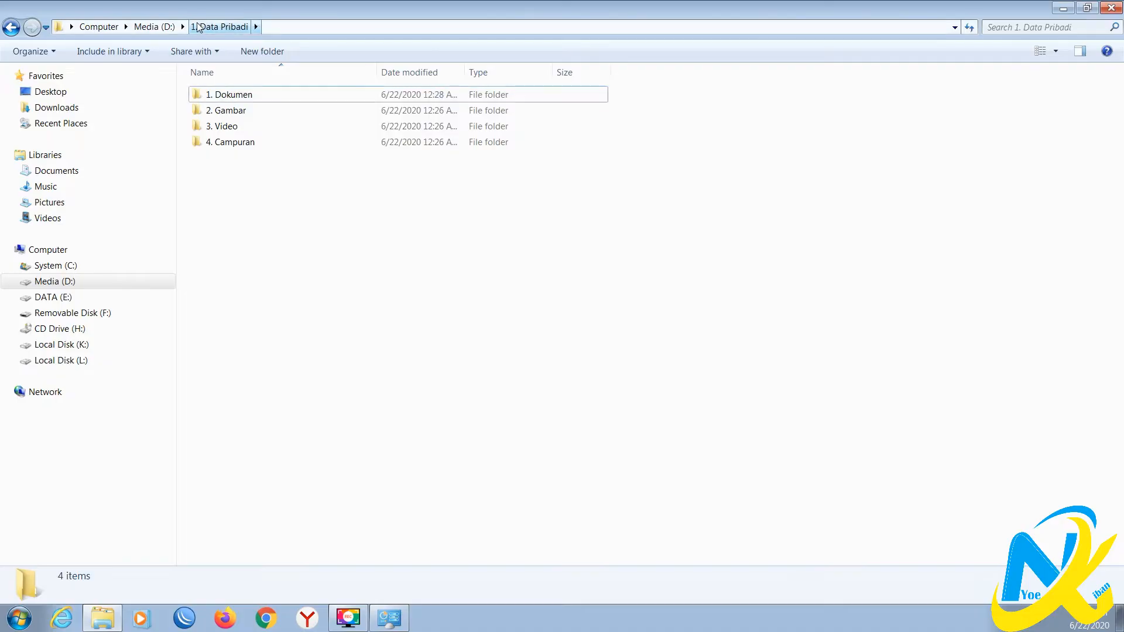
pyautogui.click(250, 92)
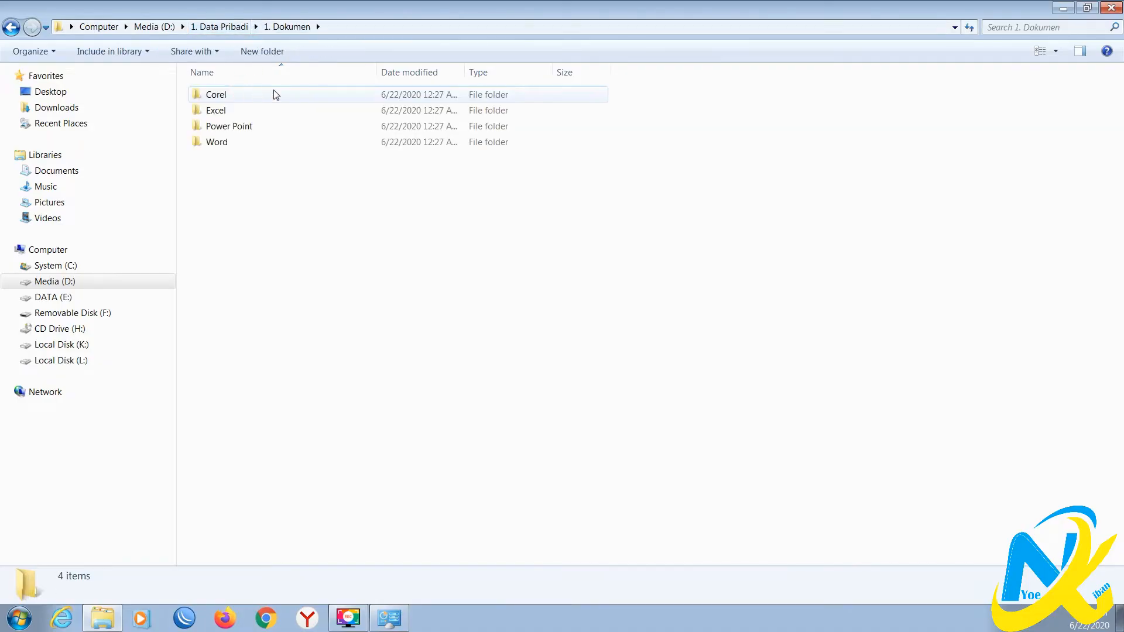
pyautogui.click(215, 110)
pyautogui.click(228, 126)
pyautogui.click(217, 142)
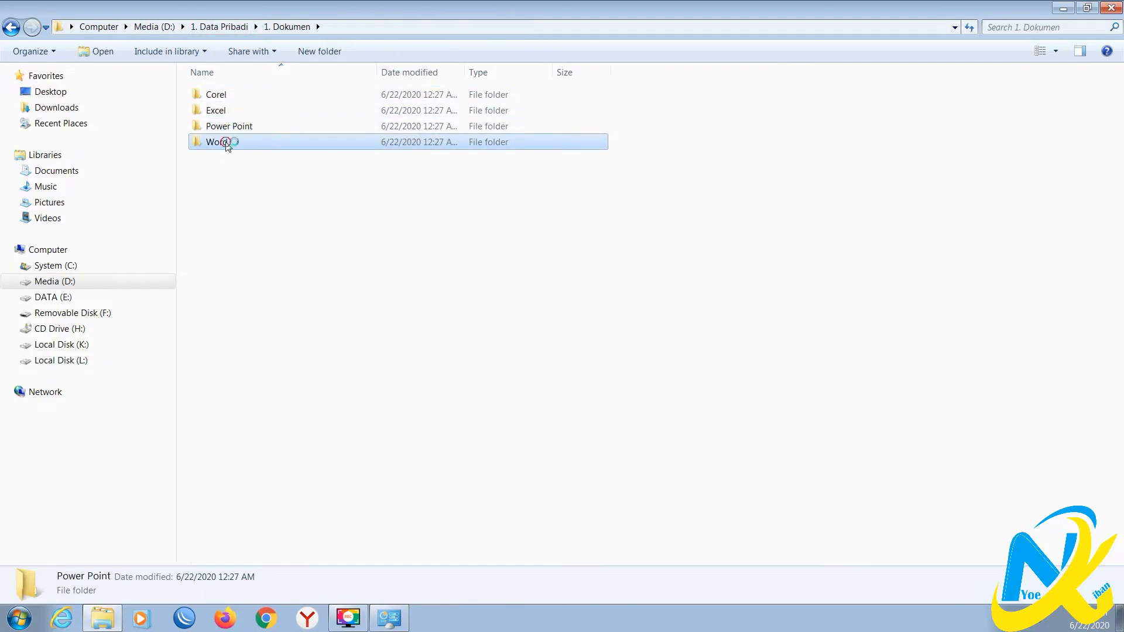
pyautogui.click(247, 29)
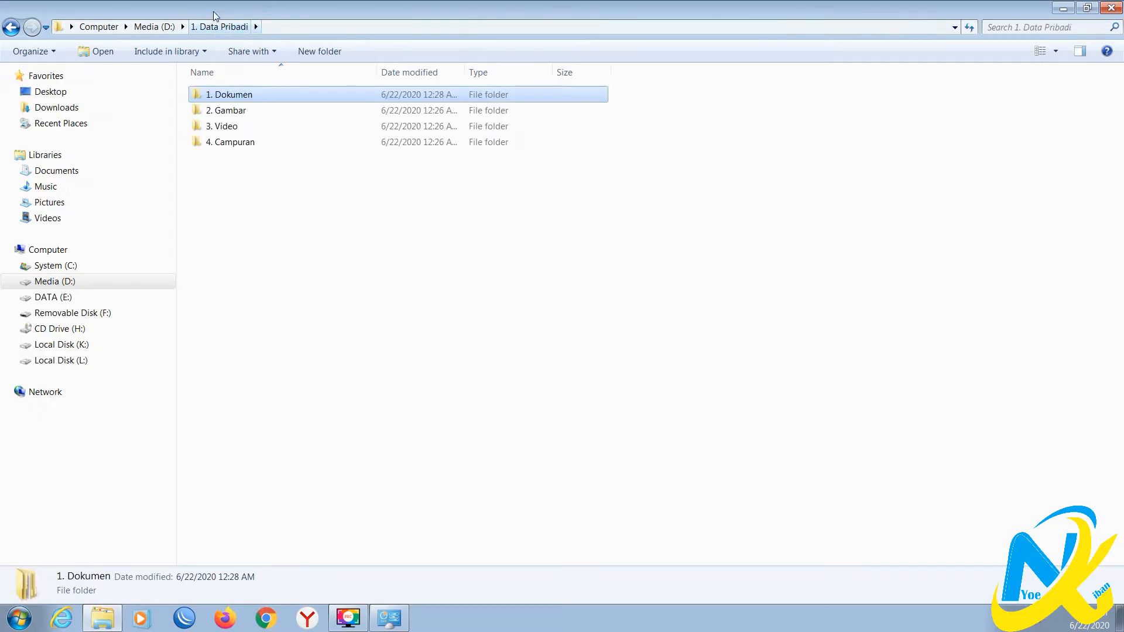
# Step: Create a folder named "2. Kuliah" at the root of Media (D:)
pyautogui.click(167, 26)
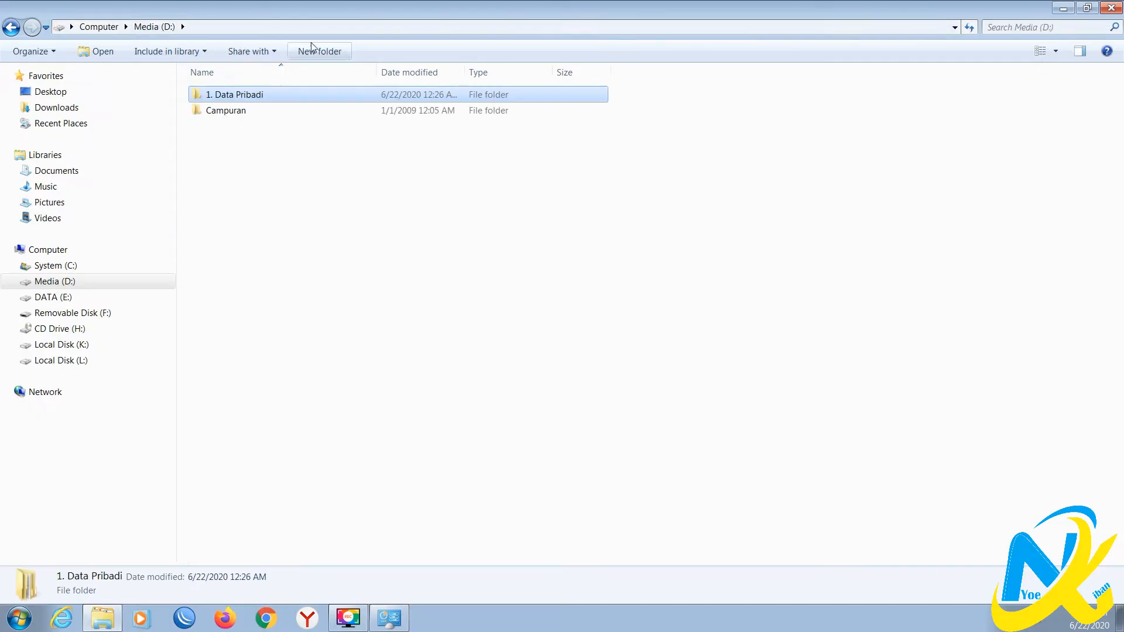
pyautogui.rightClick(285, 96)
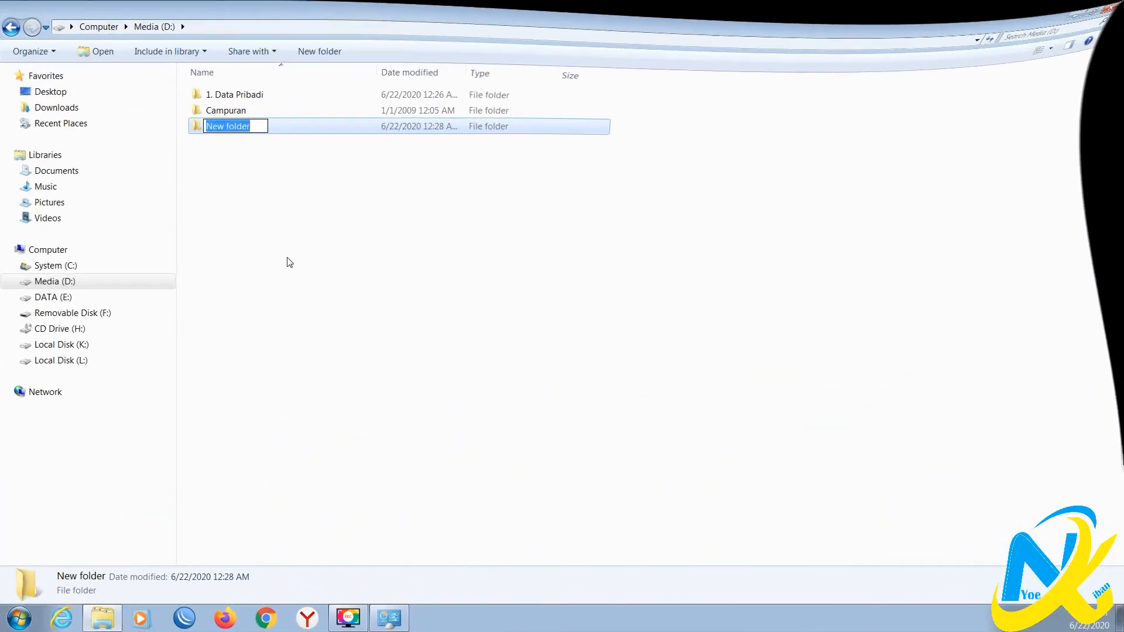
pyautogui.write('2.')
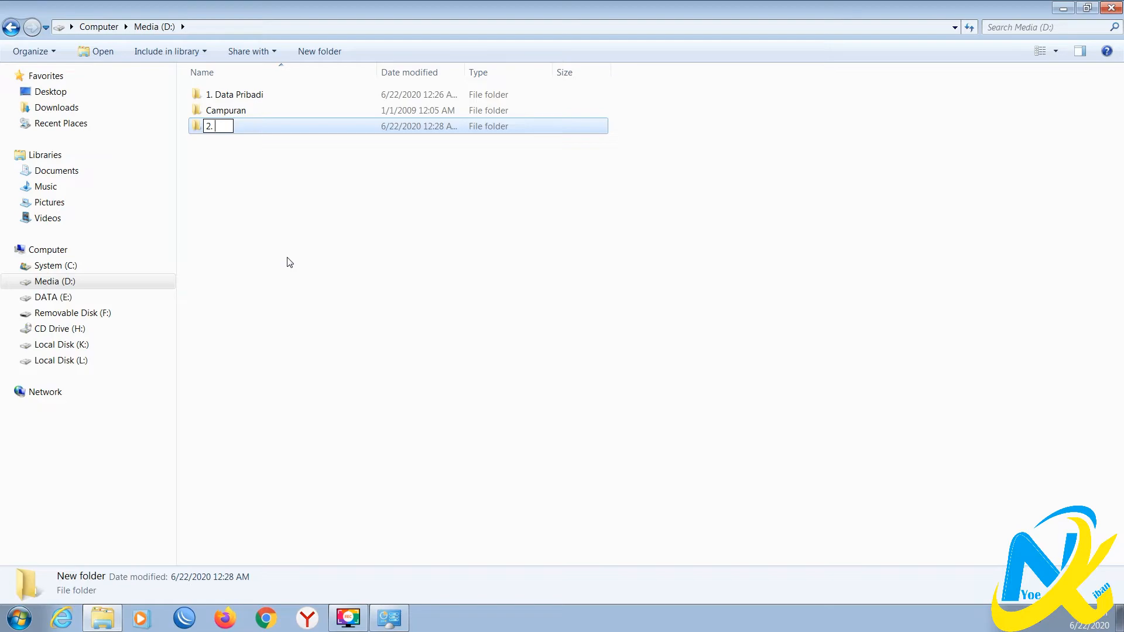
pyautogui.write(' Kuliah')
pyautogui.press('Return')
# Step: Open the "2. Kuliah" folder and create a subfolder named "Semester 1" in it
pyautogui.doubleClick(237, 126)
pyautogui.click(262, 51)
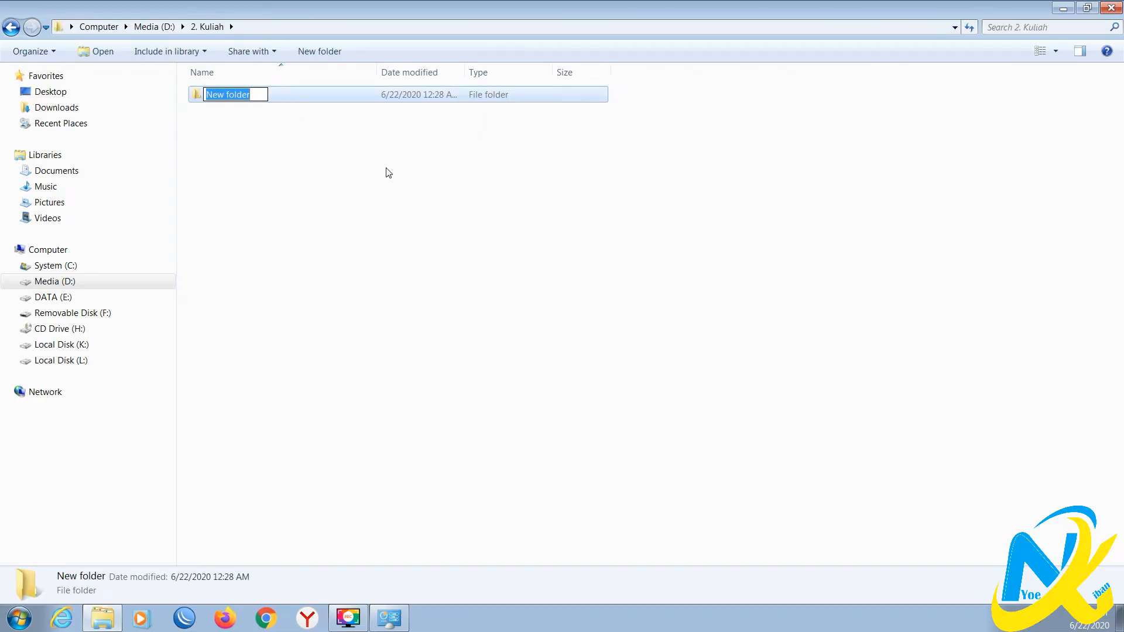
pyautogui.write('Srm')
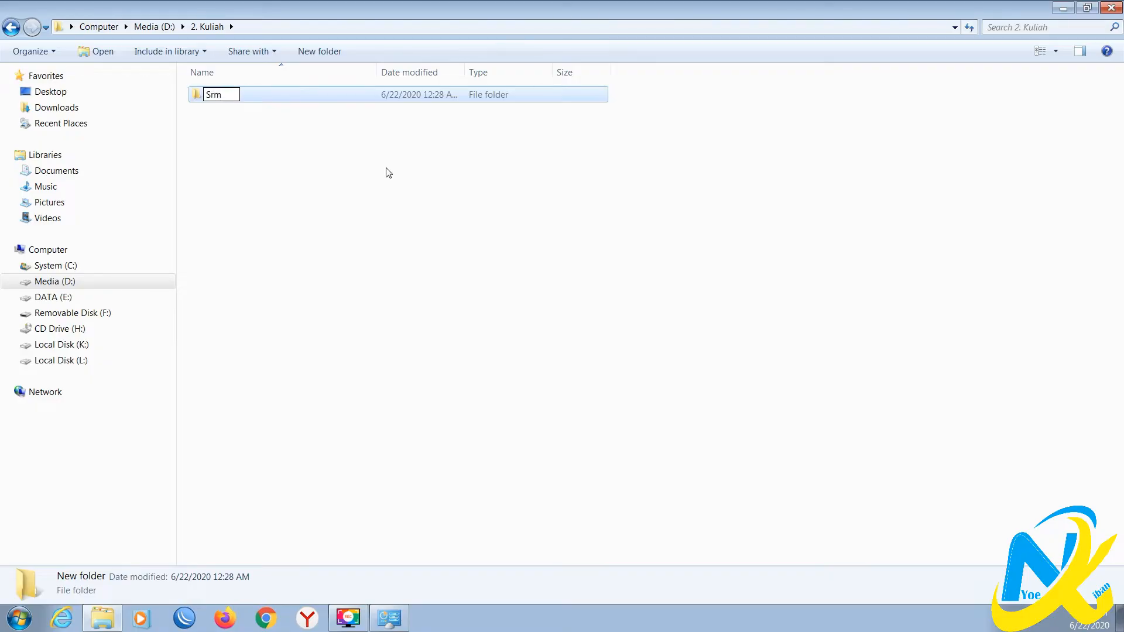
pyautogui.press('BackSpace')
pyautogui.press('BackSpace')
pyautogui.write('emester 1')
pyautogui.click(387, 169)
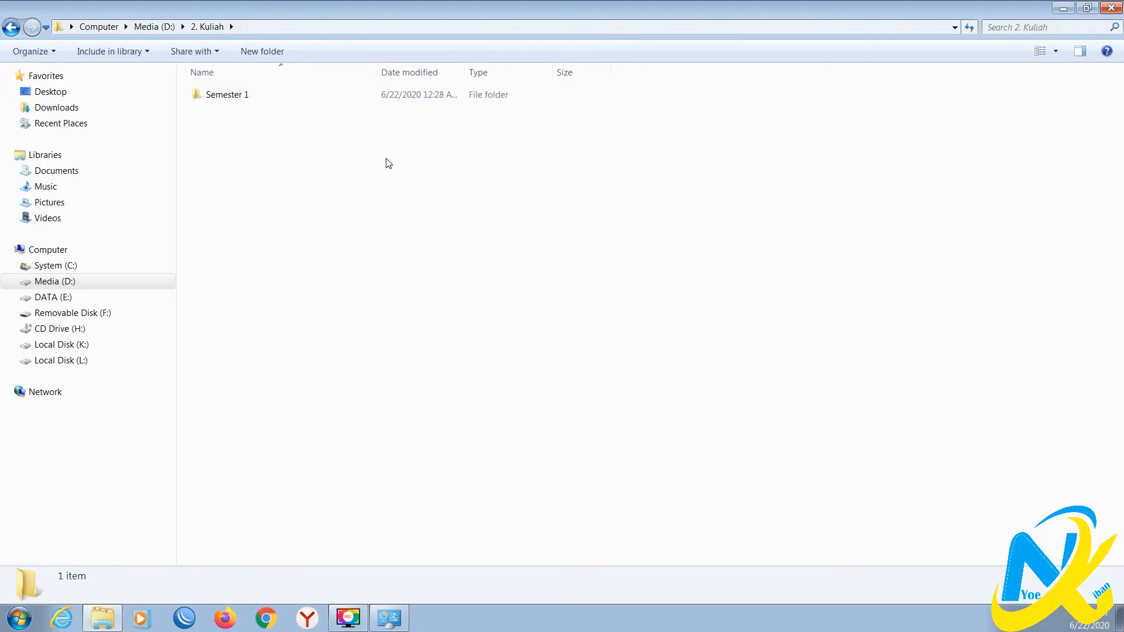
# Step: Copy the "Semester 1" folder and paste it twice within "2. Kuliah"
pyautogui.click(225, 96)
pyautogui.rightClick(224, 94)
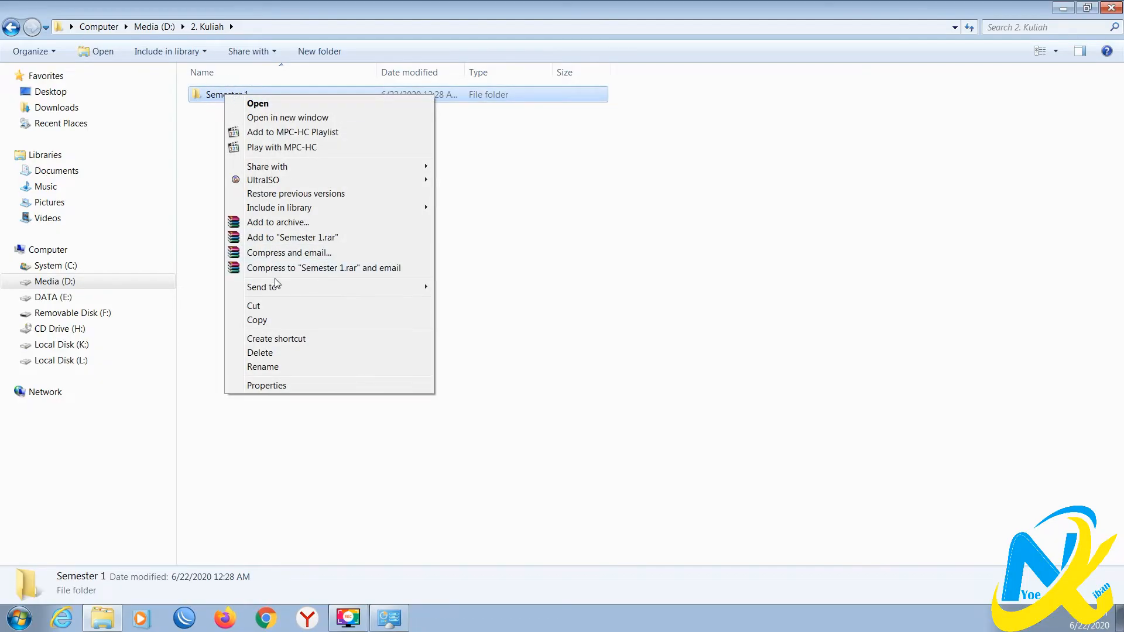
pyautogui.click(291, 320)
pyautogui.rightClick(307, 139)
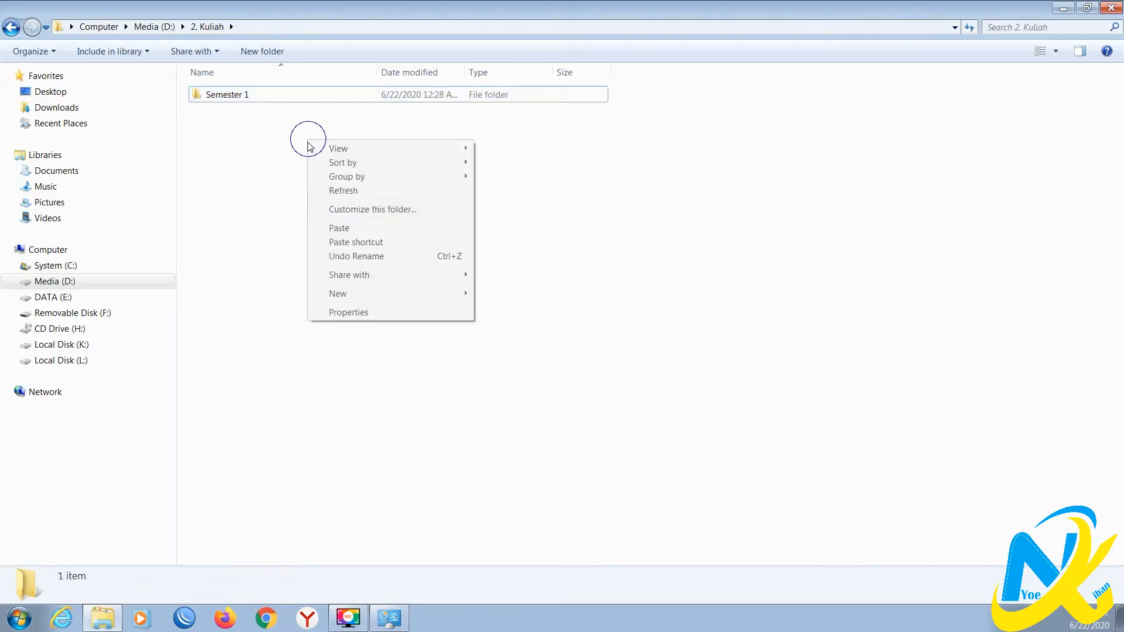
pyautogui.click(338, 229)
pyautogui.rightClick(304, 221)
pyautogui.click(334, 307)
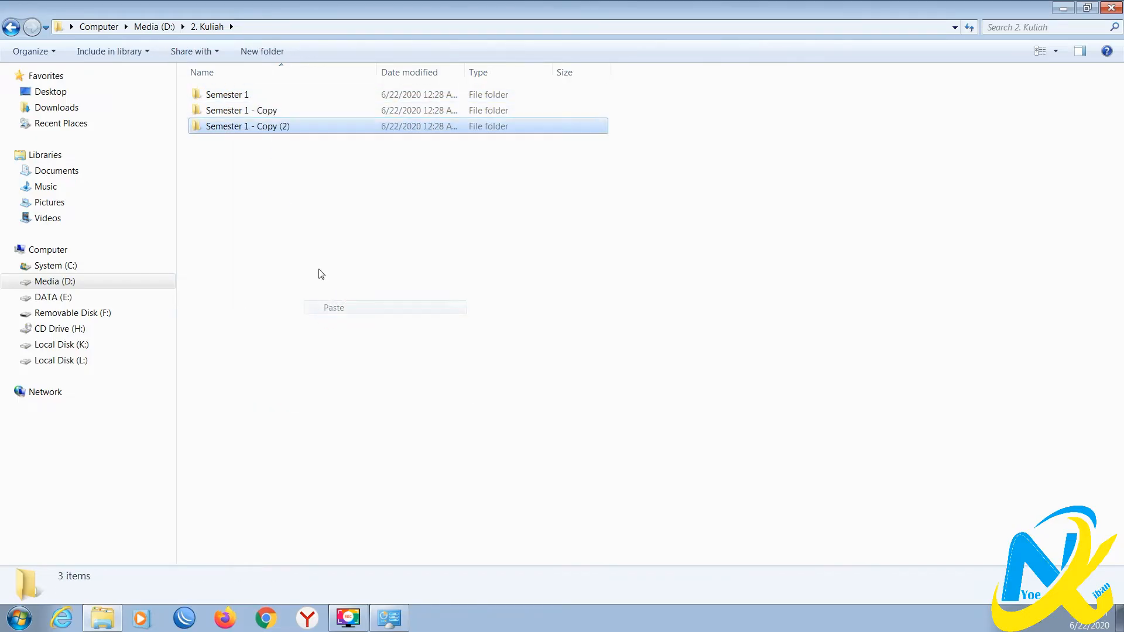
# Step: Rename the first copy of the "Semester 1" folder as "Semester 2"
pyautogui.click(278, 112)
pyautogui.click(277, 112)
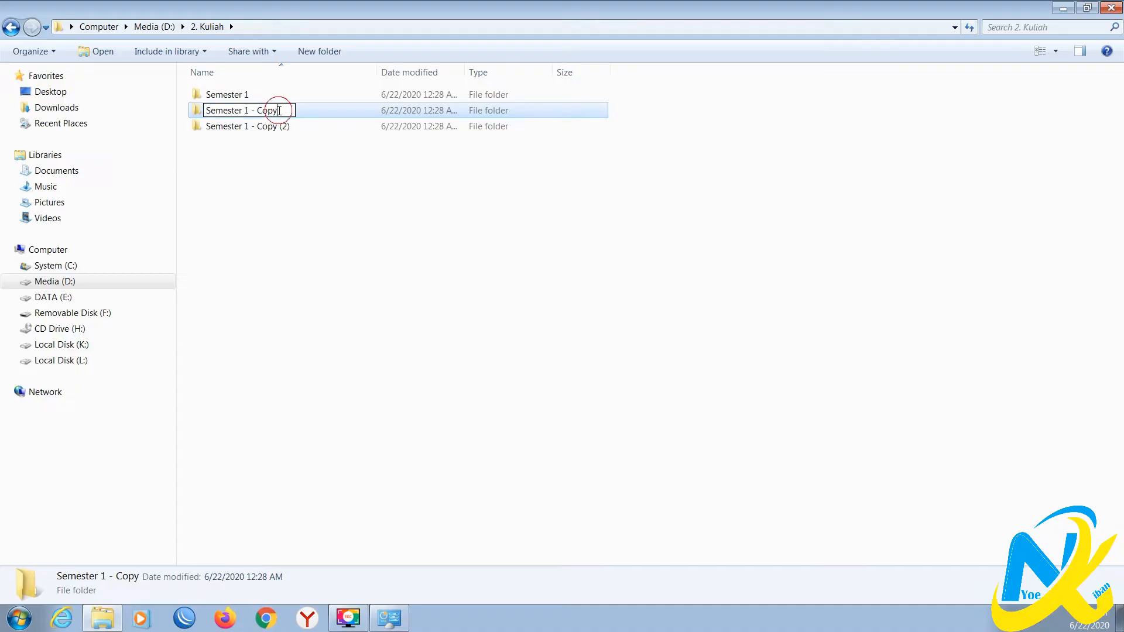
pyautogui.press('BackSpace')
pyautogui.press('BackSpace')
pyautogui.press('BackSpace')
pyautogui.press('BackSpace')
pyautogui.press('BackSpace')
pyautogui.write('2')
pyautogui.press('Return')
# Step: Rename the remaining copy of the "Semester 1" folder as "Semester 3" and refresh the folder view
pyautogui.click(269, 126)
pyautogui.click(272, 110)
pyautogui.click(246, 116)
pyautogui.moveTo(245, 111); pyautogui.dragTo(394, 114)
pyautogui.write('3')
pyautogui.press('Return')
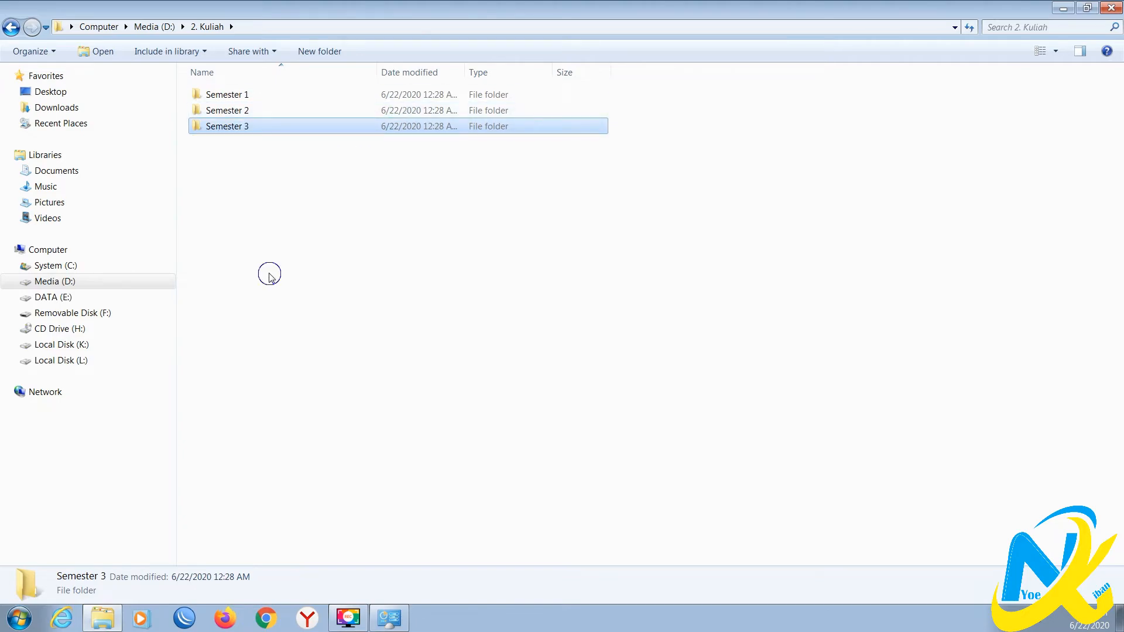
pyautogui.rightClick(269, 275)
pyautogui.click(322, 325)
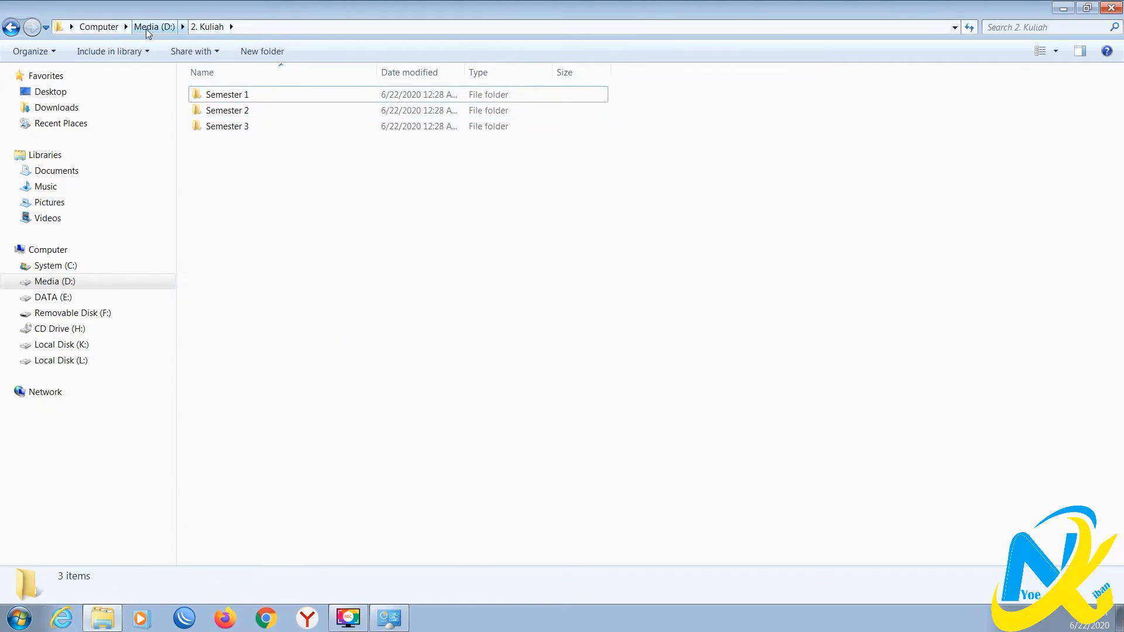
# Step: Open "Semester 1" and create two subject folders in it named "B inggris" and "Umum"
pyautogui.doubleClick(226, 96)
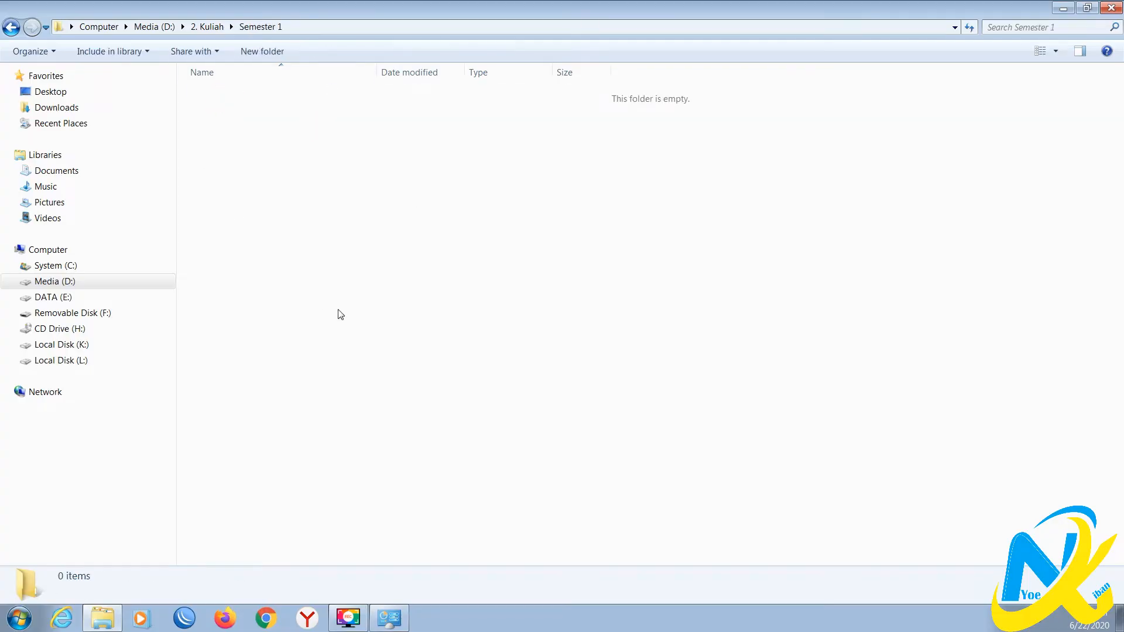
pyautogui.click(261, 51)
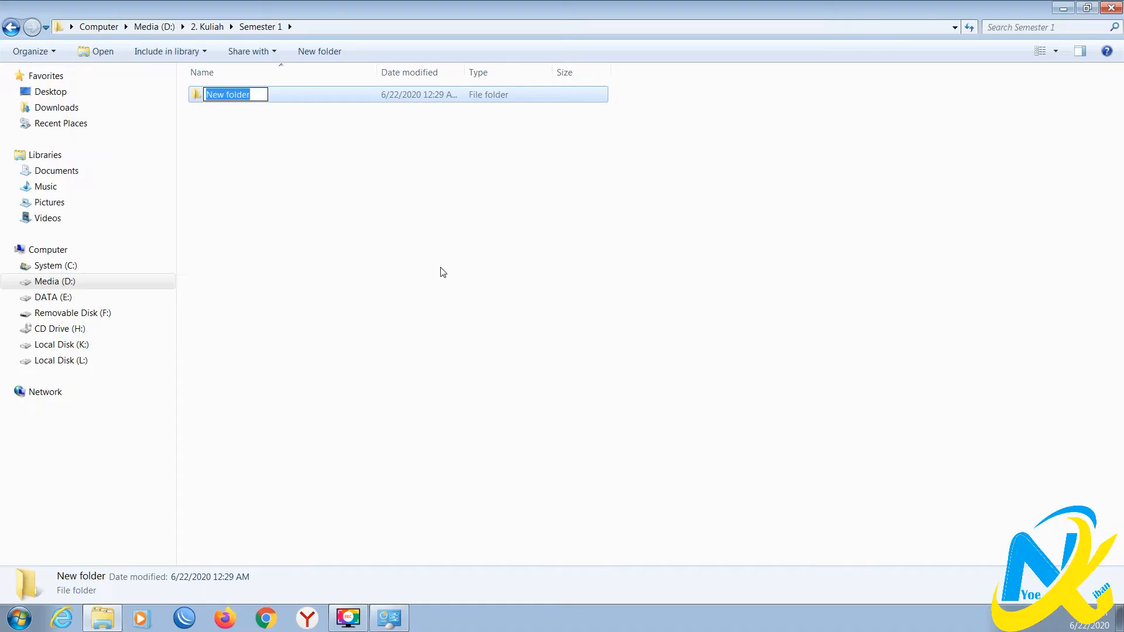
pyautogui.write('B inggris')
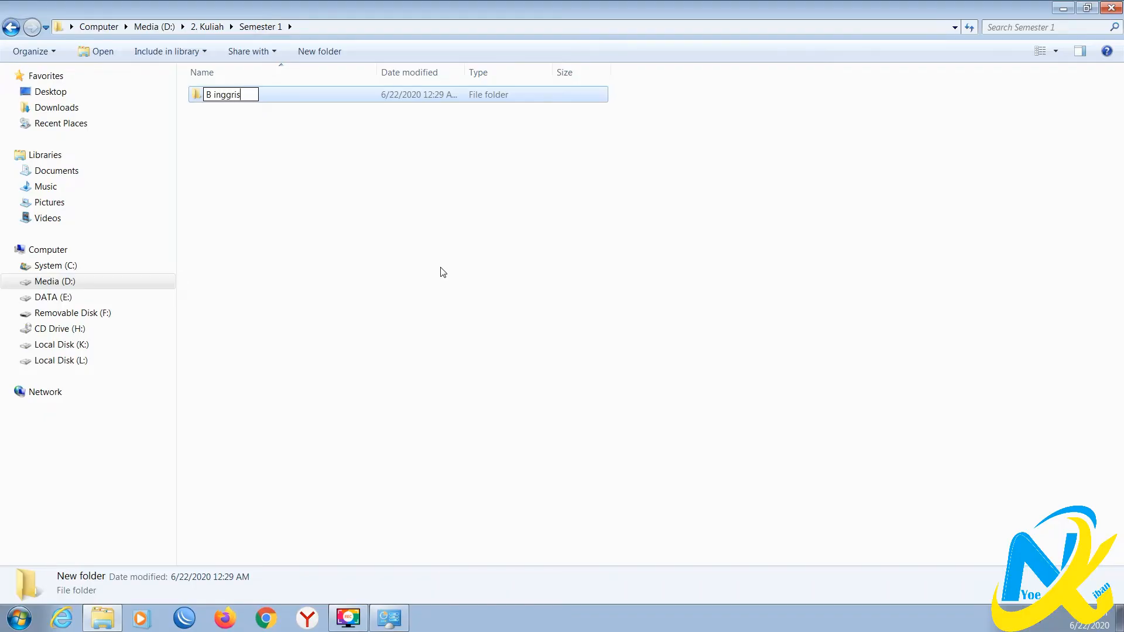
pyautogui.press('Return')
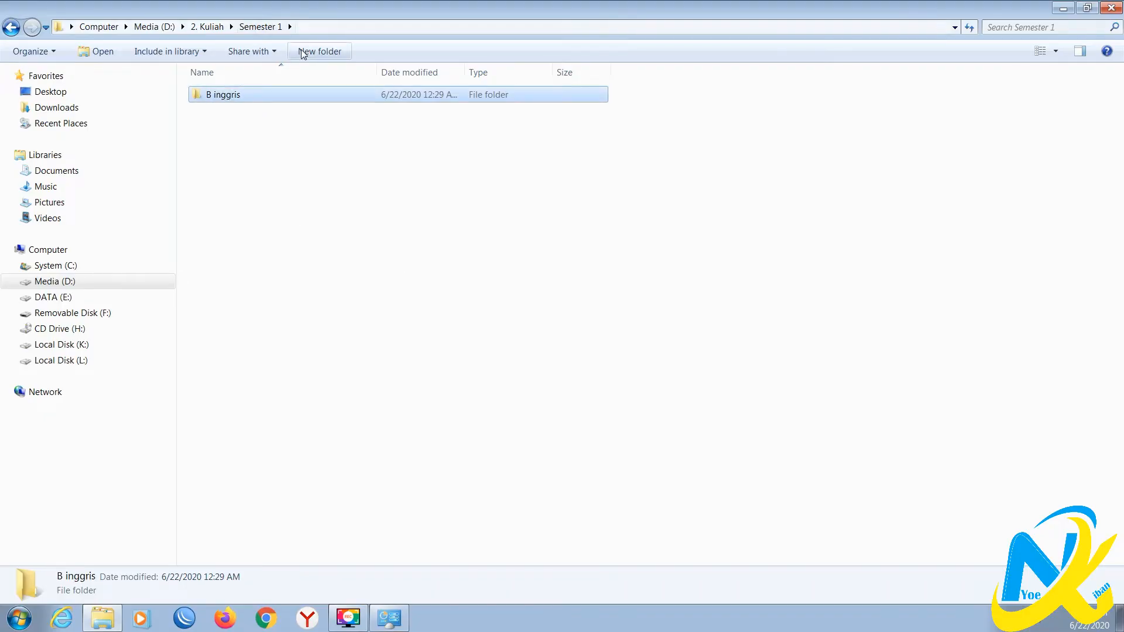
pyautogui.click(320, 51)
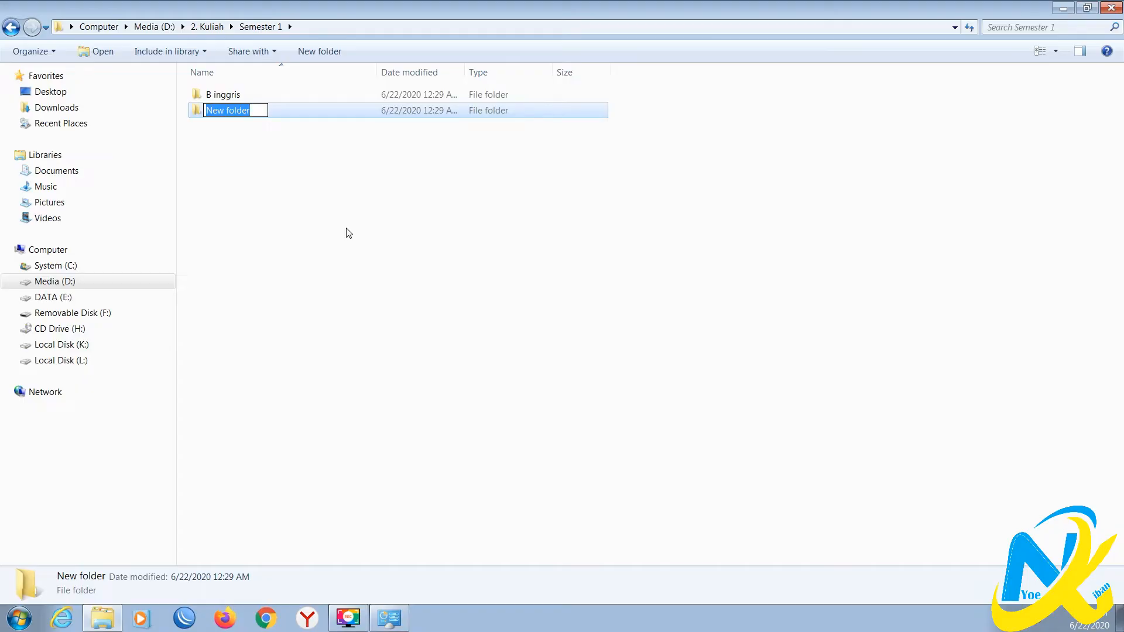
pyautogui.write('Umum')
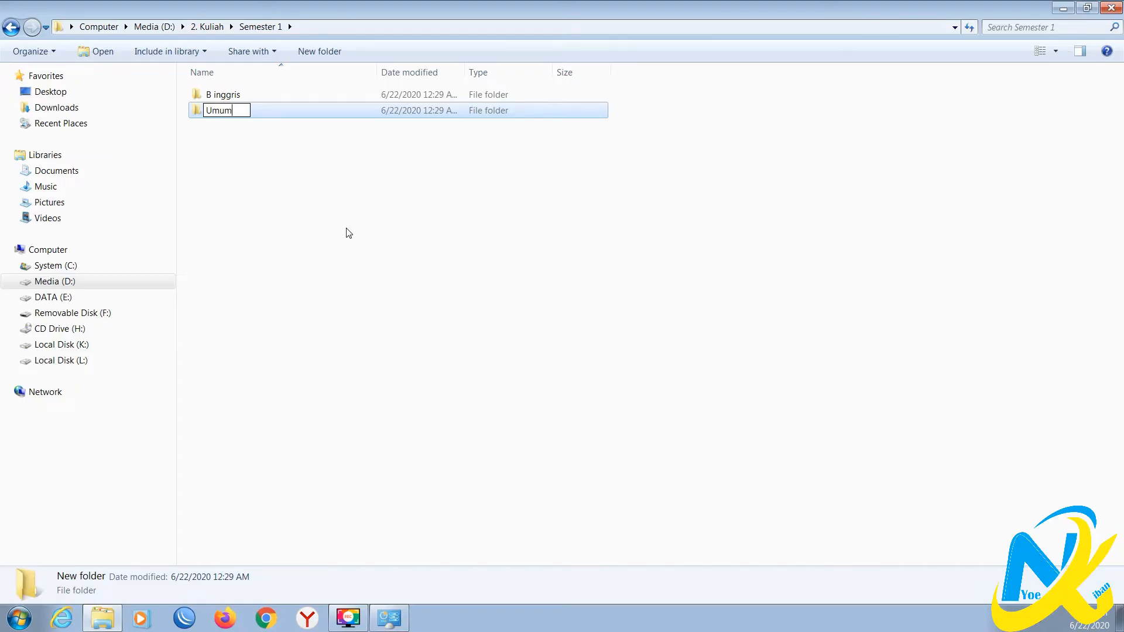
pyautogui.press('Return')
# Step: Open "Semester 2" under "2. Kuliah" and create two subject folders in it named "KTI" and "Elektronik"
pyautogui.click(211, 27)
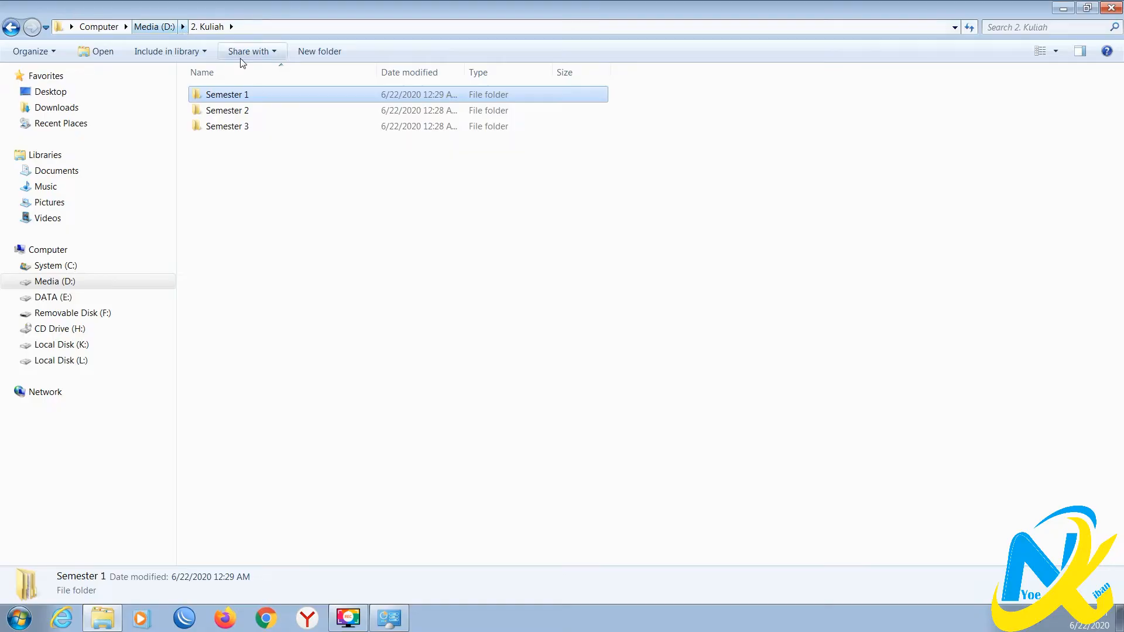
pyautogui.doubleClick(253, 111)
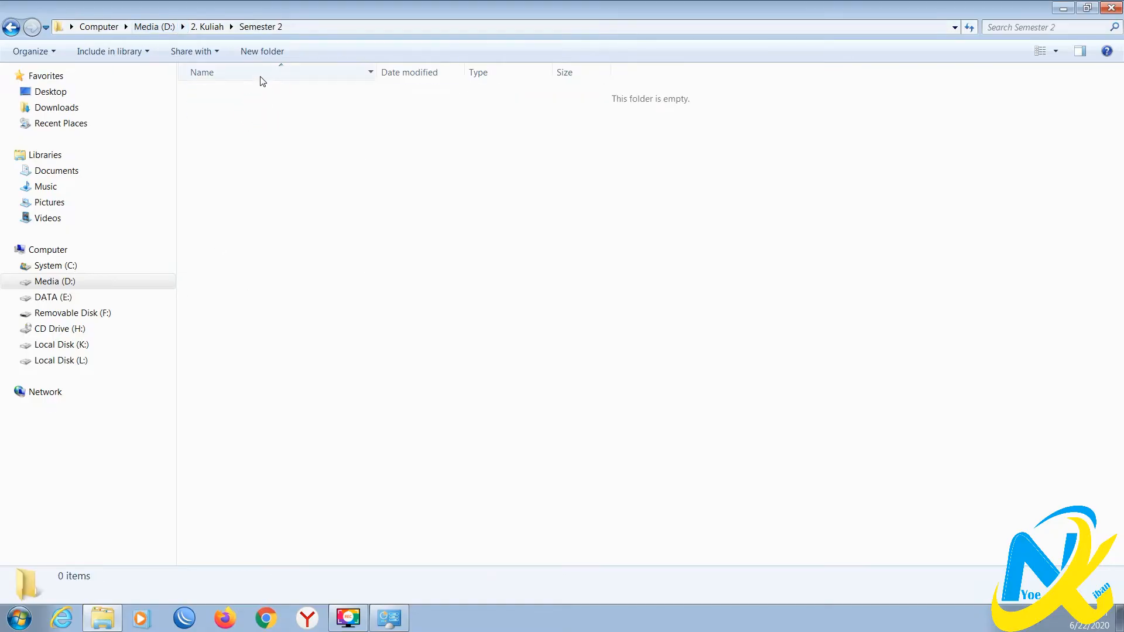
pyautogui.click(266, 51)
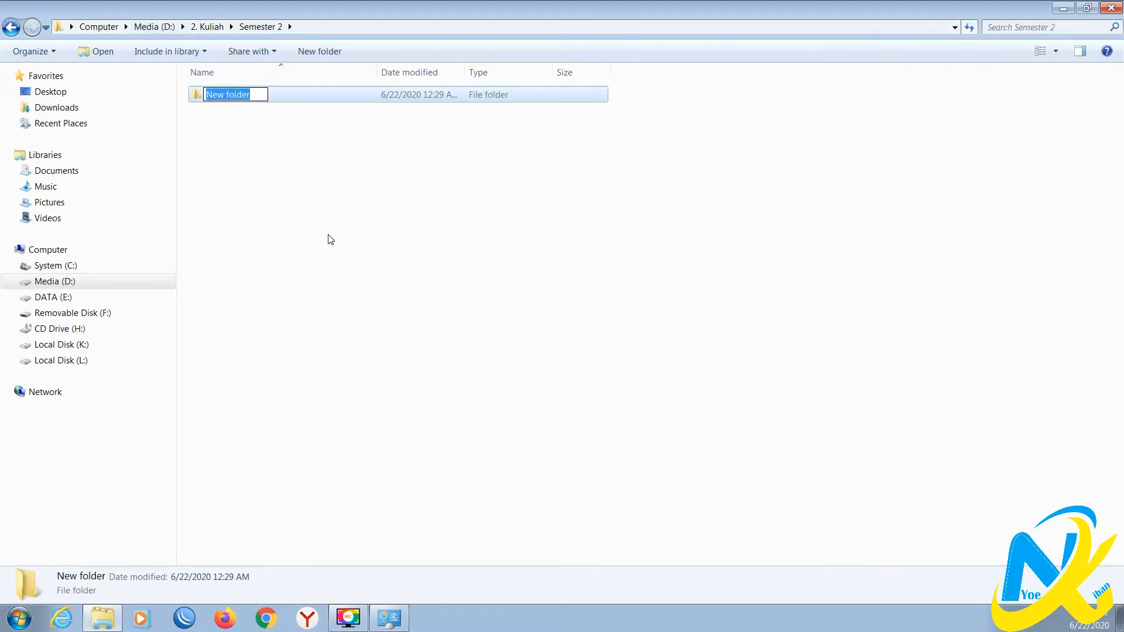
pyautogui.write('KTI')
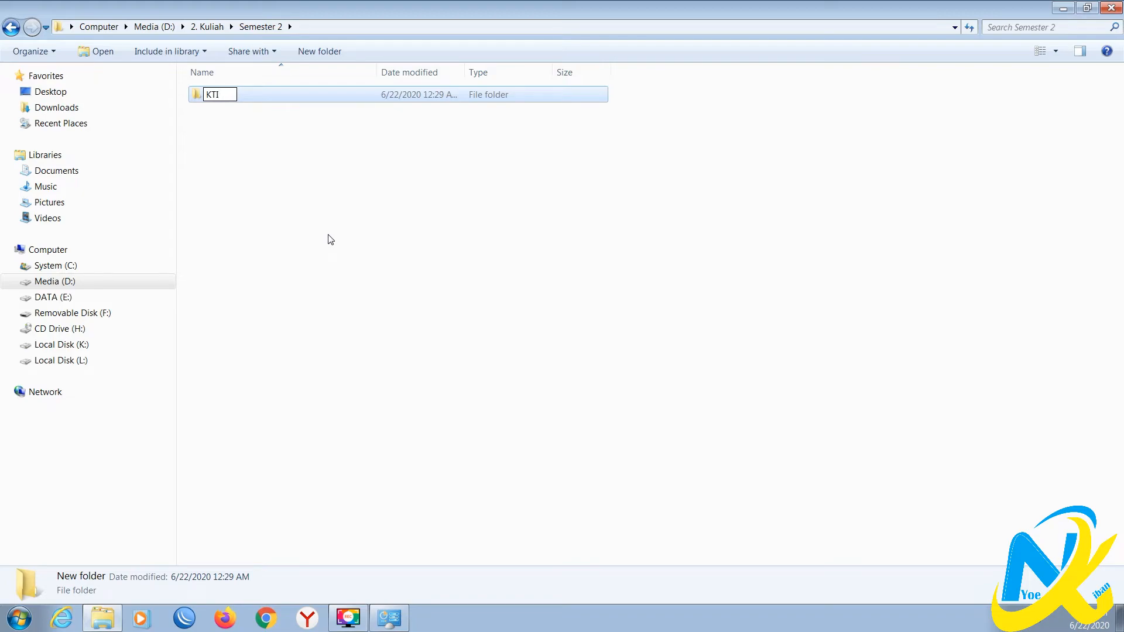
pyautogui.press('Return')
pyautogui.hotkey('ctrl', 'shift', 'n')
pyautogui.write('Elektronik')
pyautogui.press('Return')
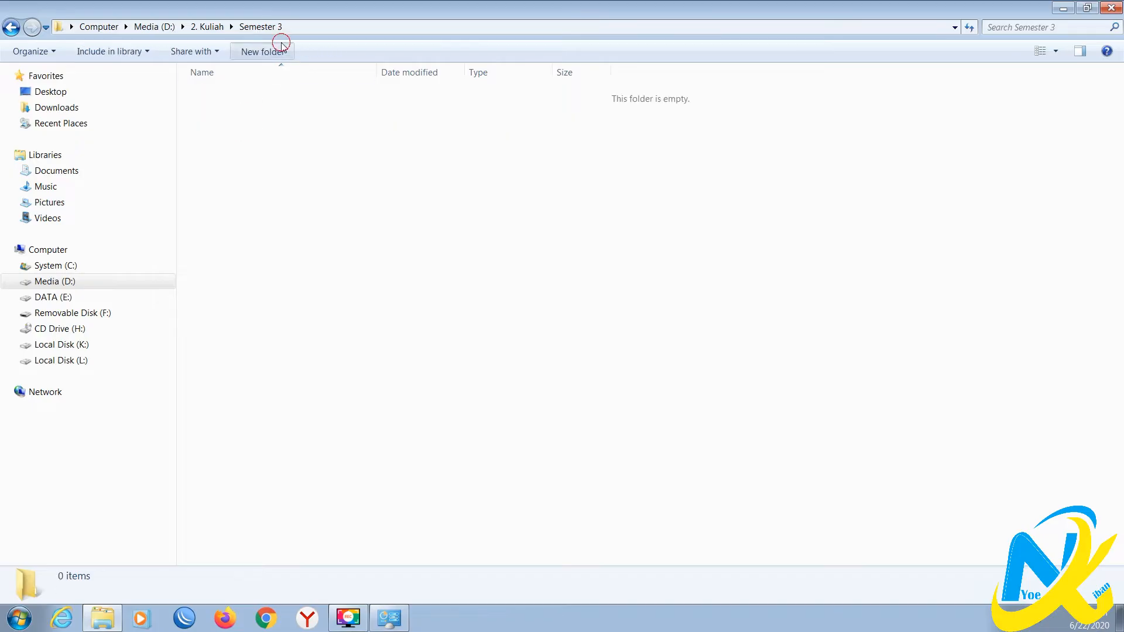
# Step: Create subject folders named "Pemrograman" and "Multimedia" in "Semester 3", and return to the root of Media (D:)
pyautogui.click(281, 45)
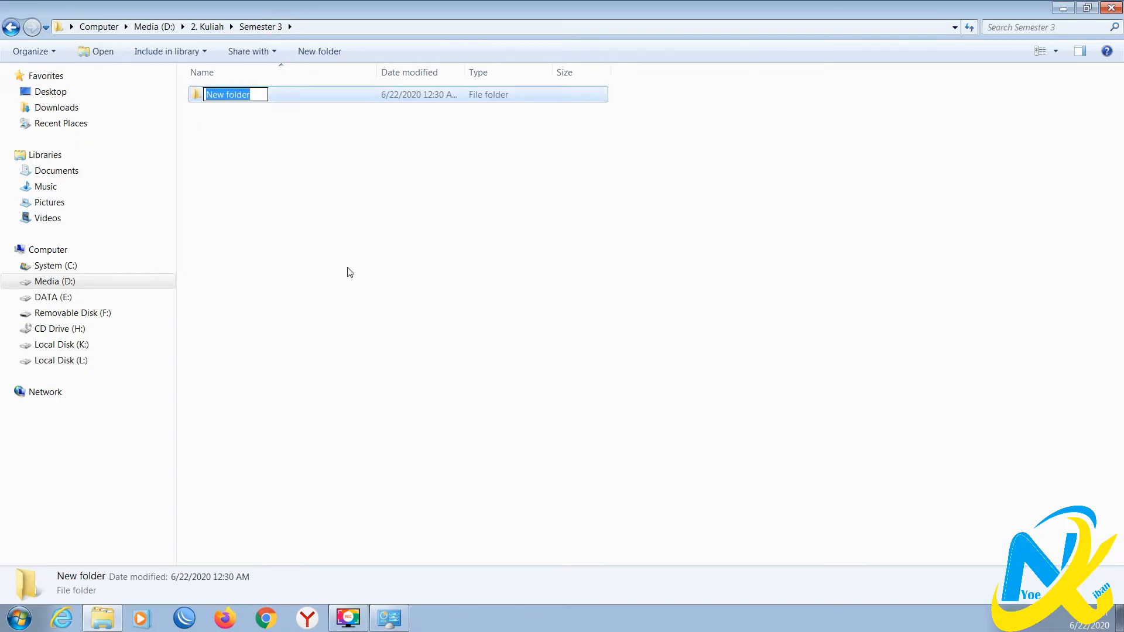
pyautogui.write('P')
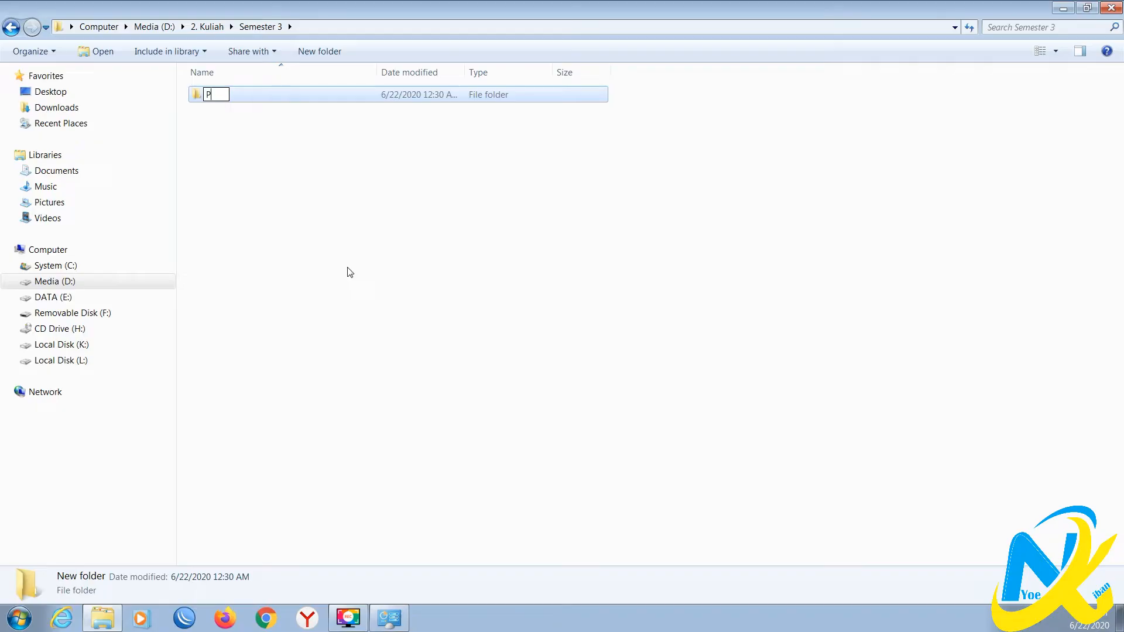
pyautogui.write('emrograman')
pyautogui.press('Return')
pyautogui.hotkey('ctrl', 'shift', 'n')
pyautogui.write('Multimedia')
pyautogui.press('Return')
pyautogui.hotkey('alt', 'Up')
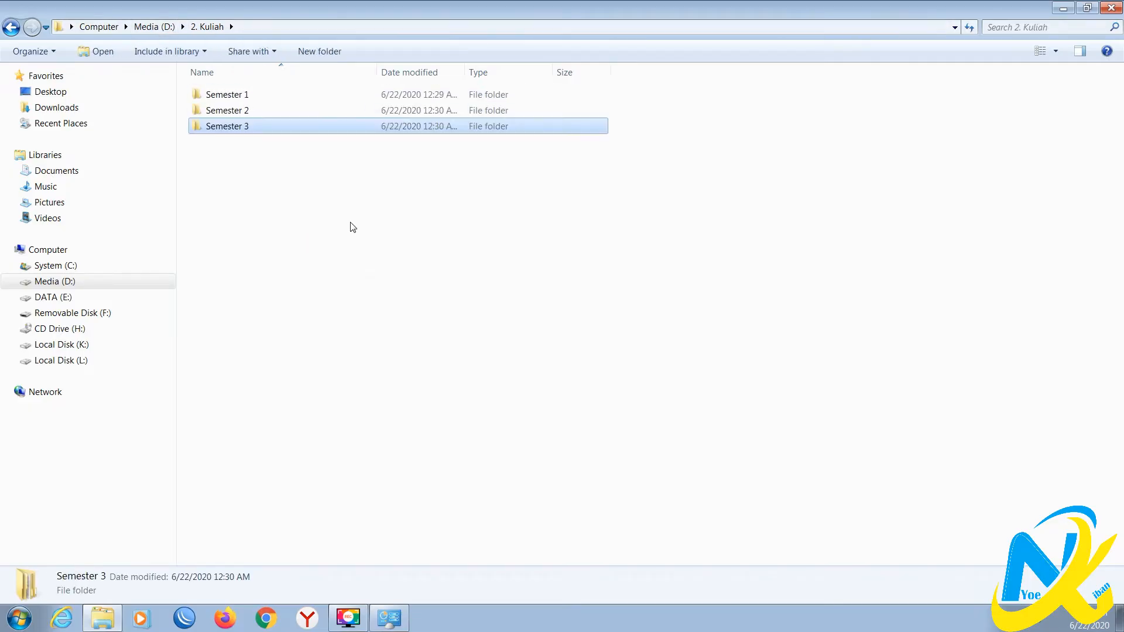
pyautogui.click(163, 27)
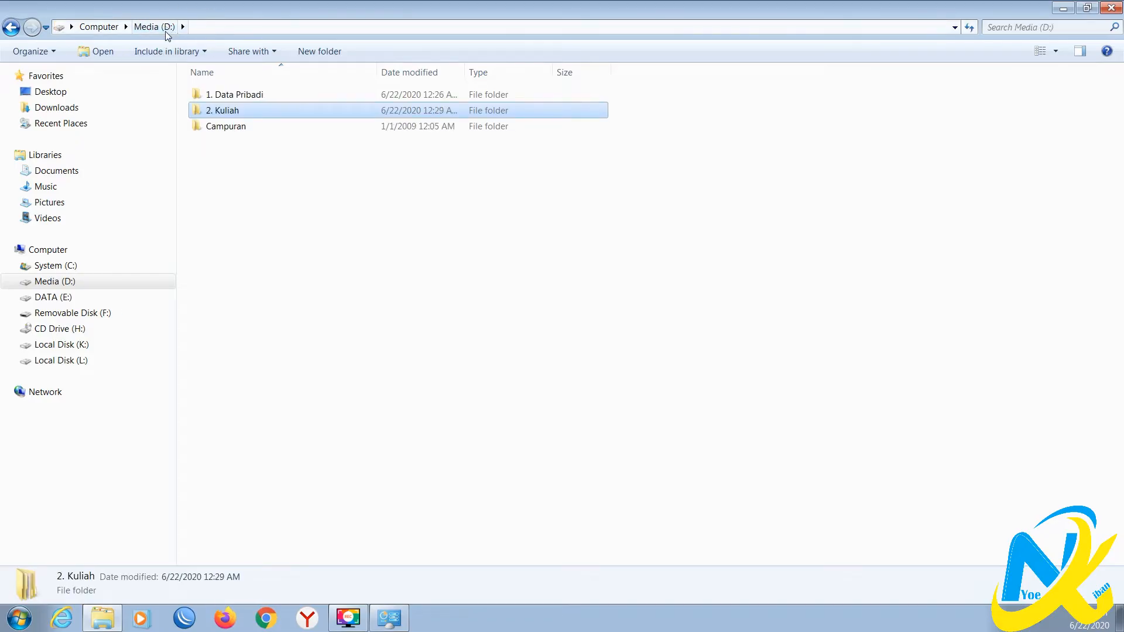
# Step: Create a folder named "3. Kerja" in the root of Media (D:) and open it
pyautogui.click(116, 29)
pyautogui.hotkey('ctrl', 'shift', 'n')
pyautogui.write('3.')
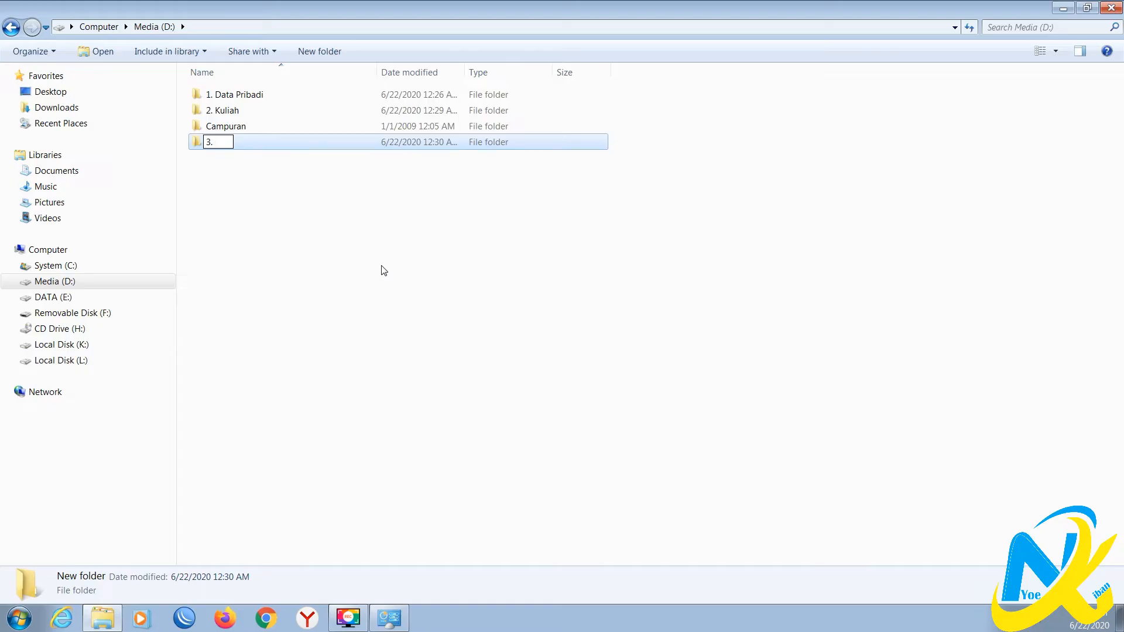
pyautogui.write(' Kerja')
pyautogui.click(384, 274)
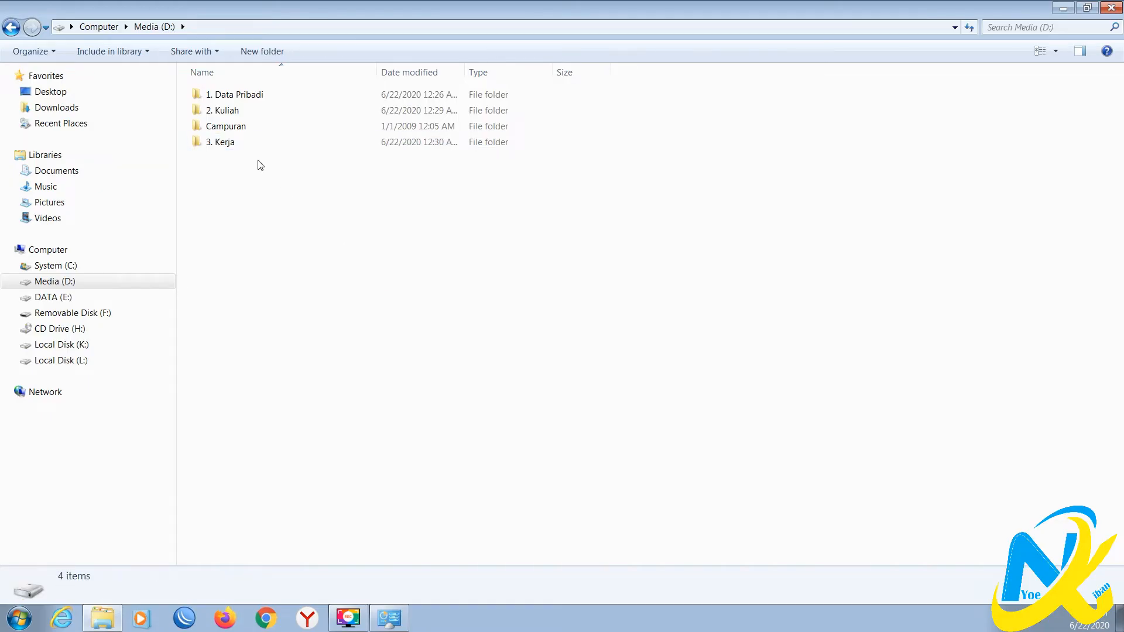
pyautogui.doubleClick(231, 142)
pyautogui.click(287, 235)
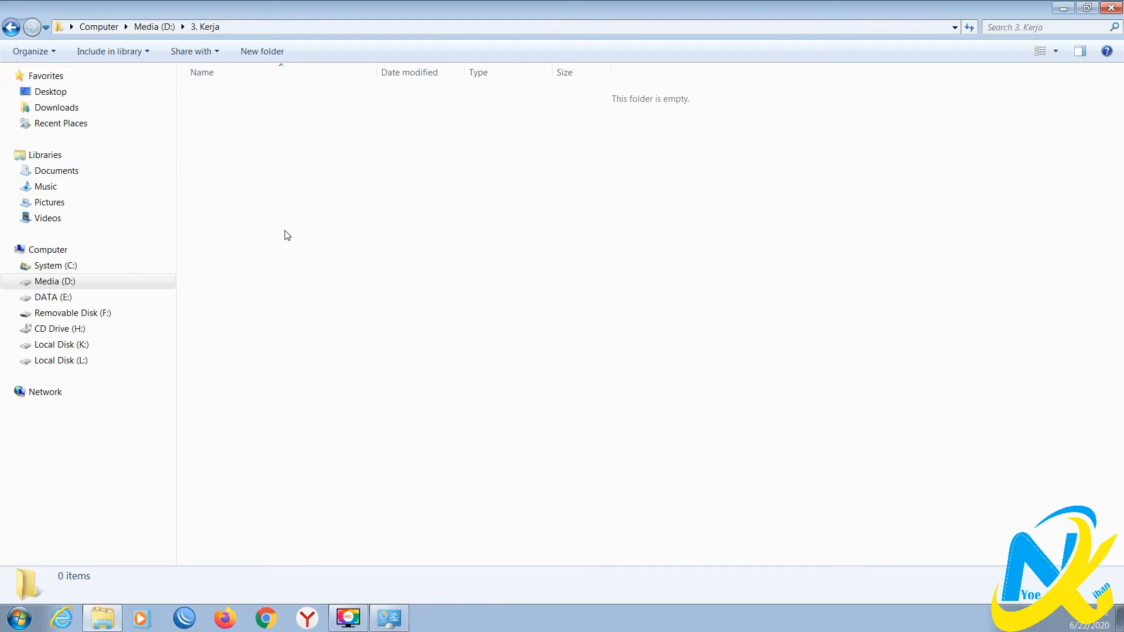
pyautogui.click(282, 185)
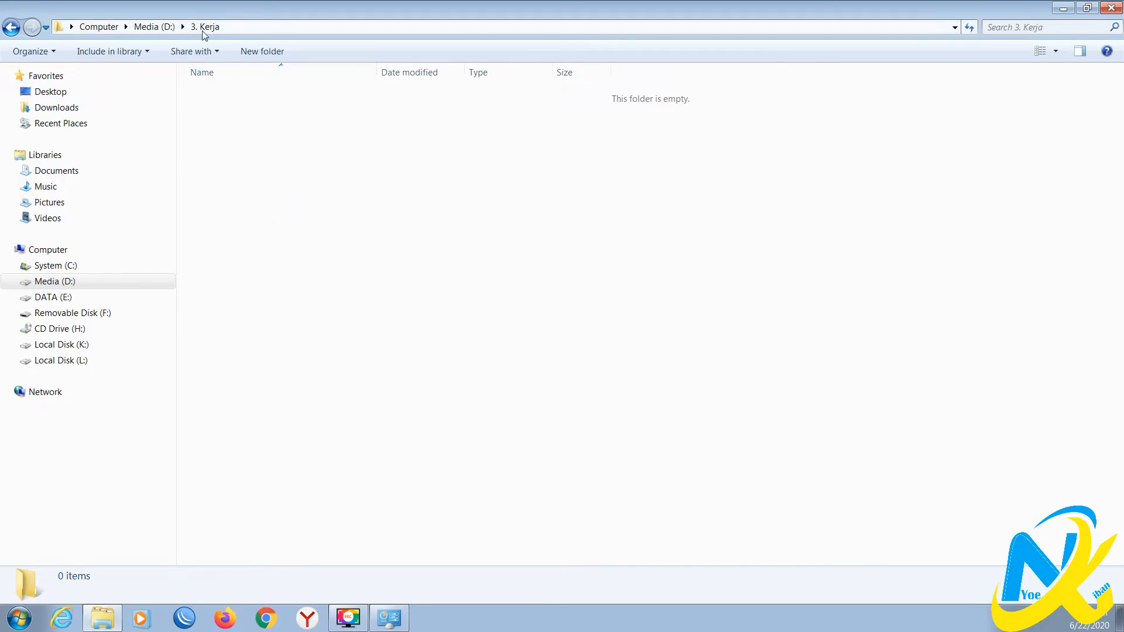
# Step: Copy the folders "1. Dokumen", "2. Gambar", "3. Video" and "4. Campuran" from "1. Data Pribadi" into "3. Kerja"
pyautogui.click(153, 27)
pyautogui.doubleClick(231, 95)
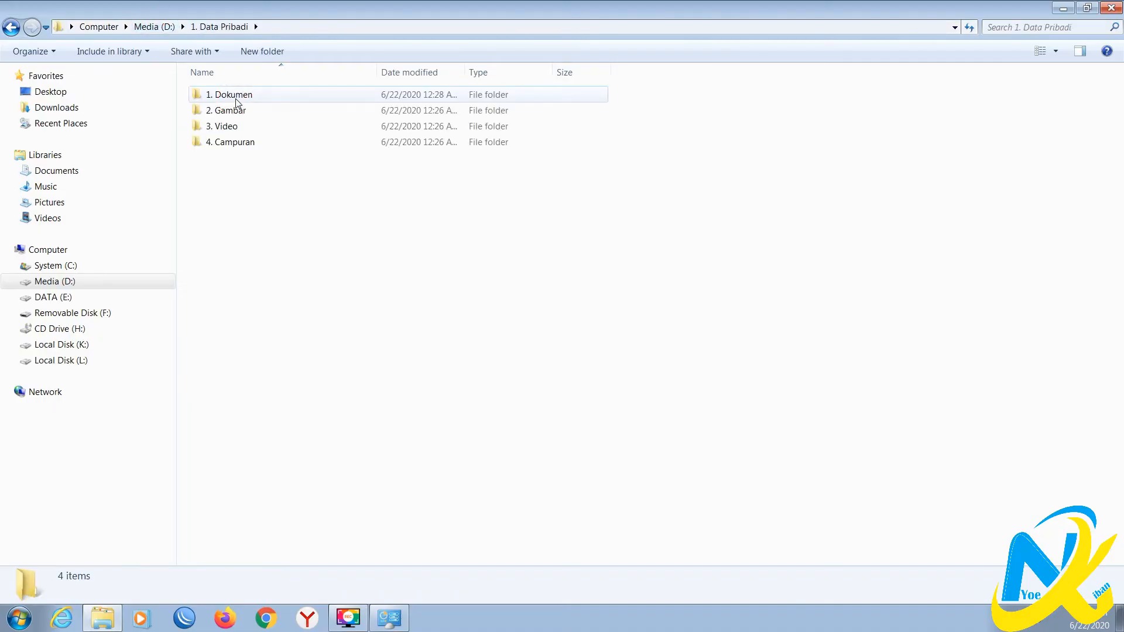
pyautogui.moveTo(319, 243); pyautogui.dragTo(195, 100)
pyautogui.rightClick(225, 126)
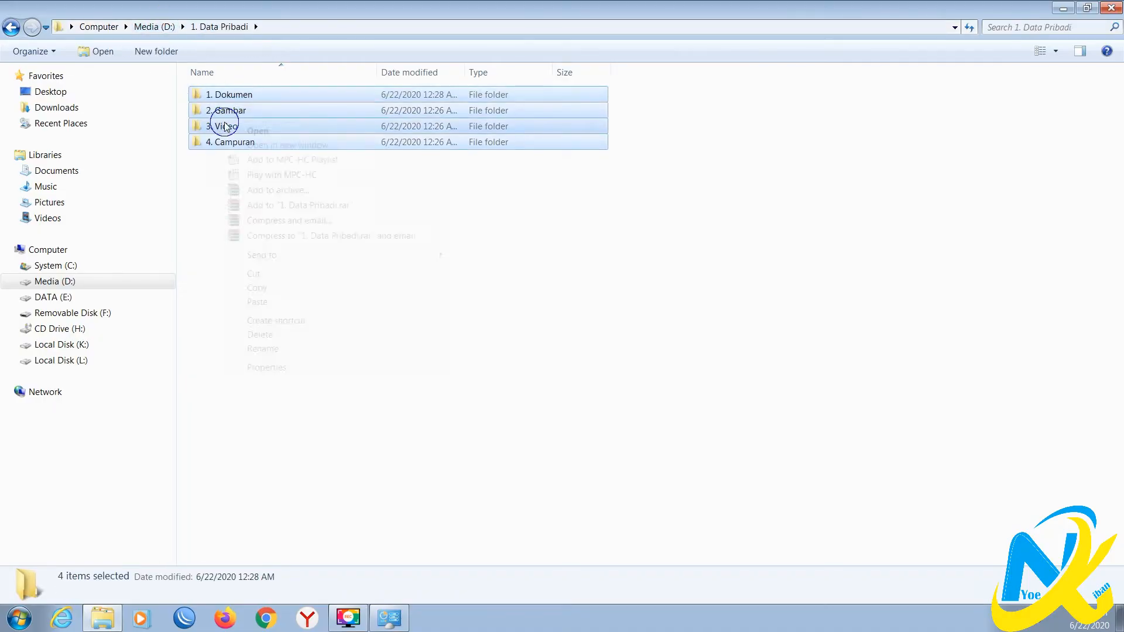
pyautogui.click(272, 288)
pyautogui.click(156, 27)
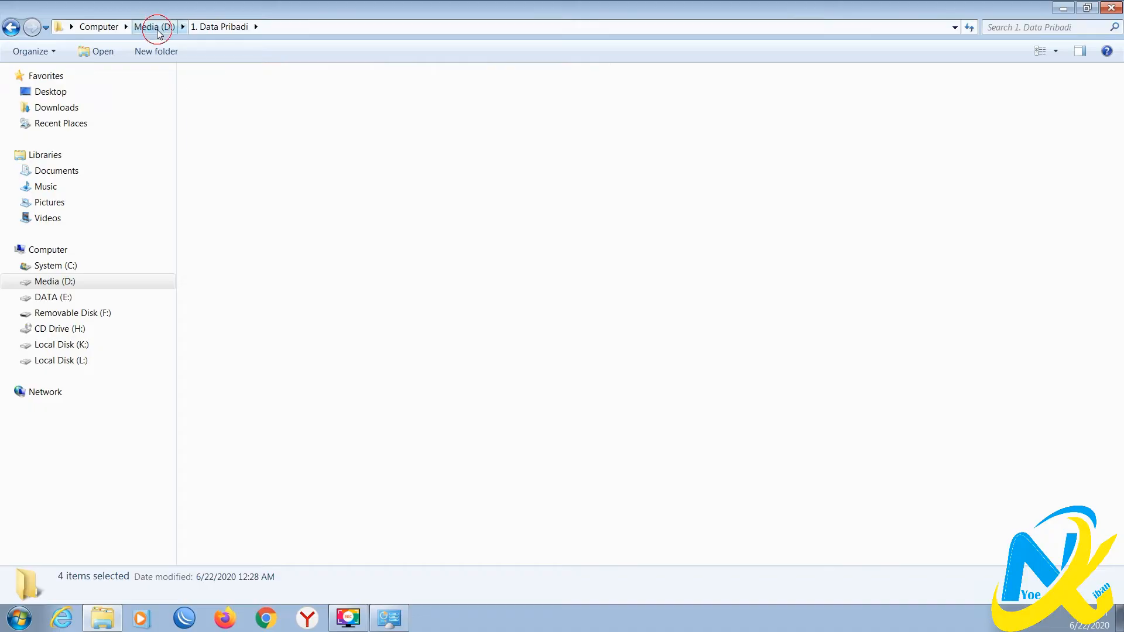
pyautogui.doubleClick(241, 123)
pyautogui.rightClick(266, 190)
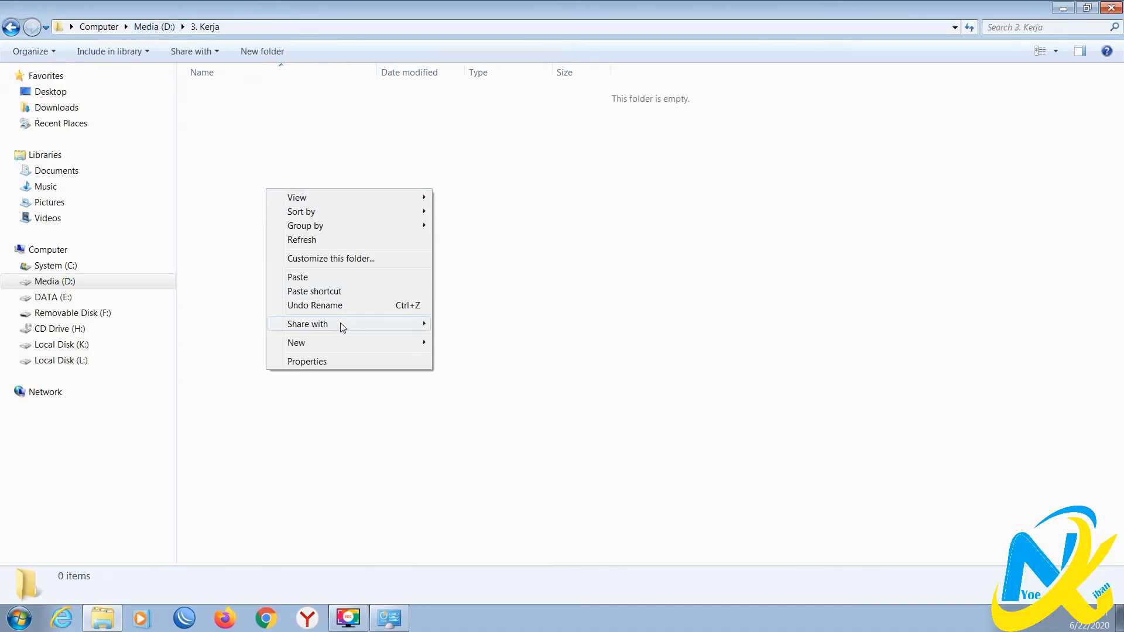
pyautogui.click(297, 277)
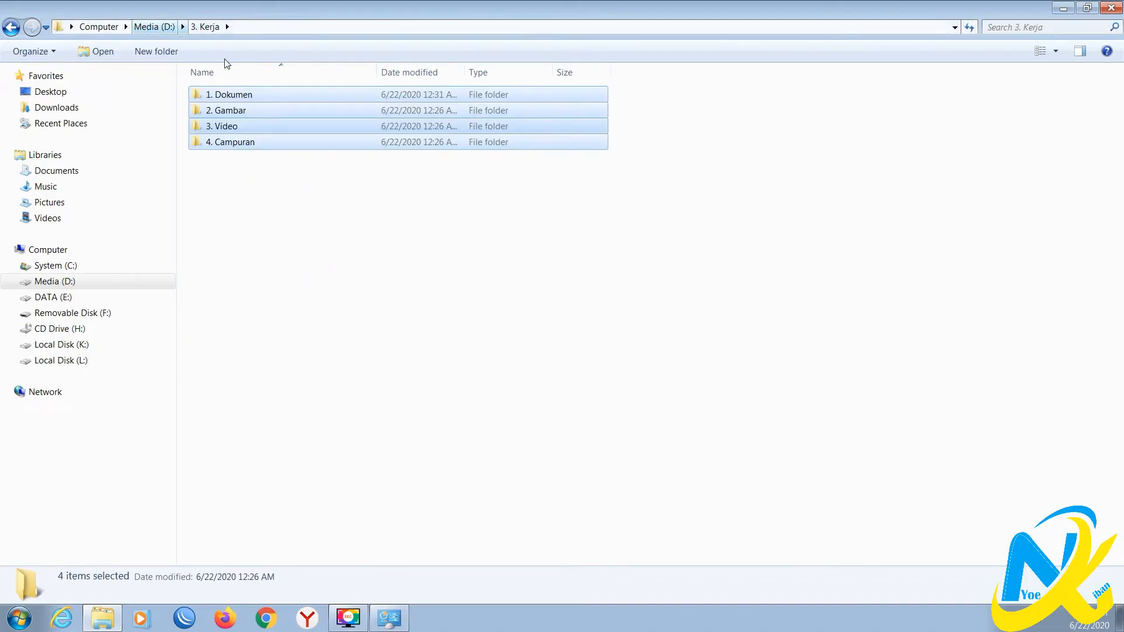
pyautogui.click(237, 81)
# Step: Open "1. Dokumen" in "3. Kerja" and examine its subfolders, looking at the contents of "Word" and "Power Point"
pyautogui.doubleClick(251, 94)
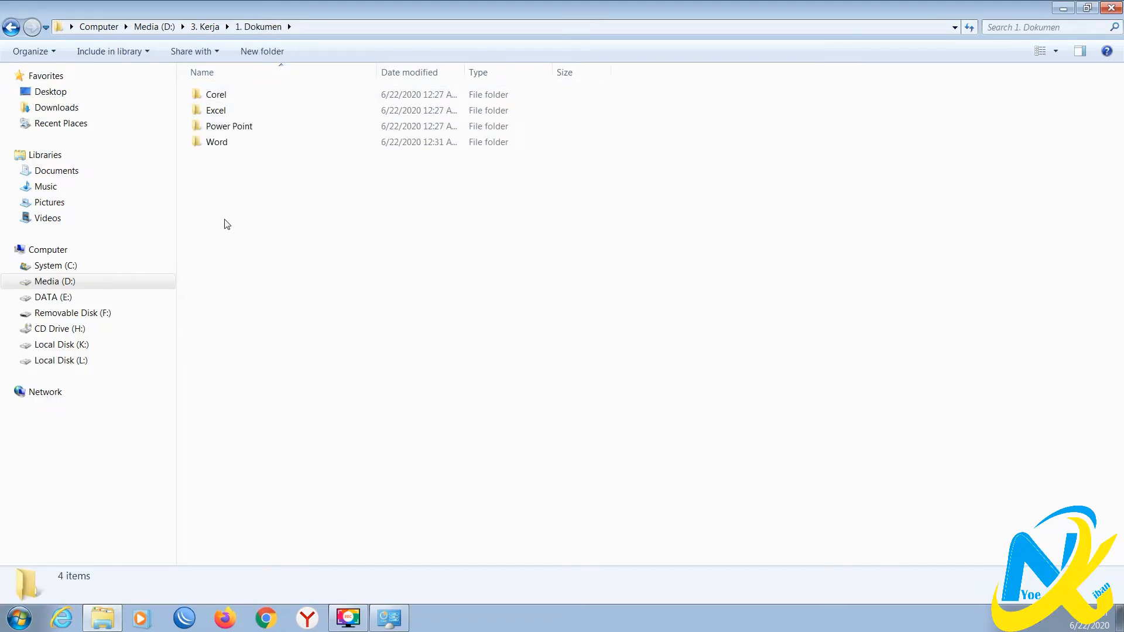
pyautogui.click(237, 145)
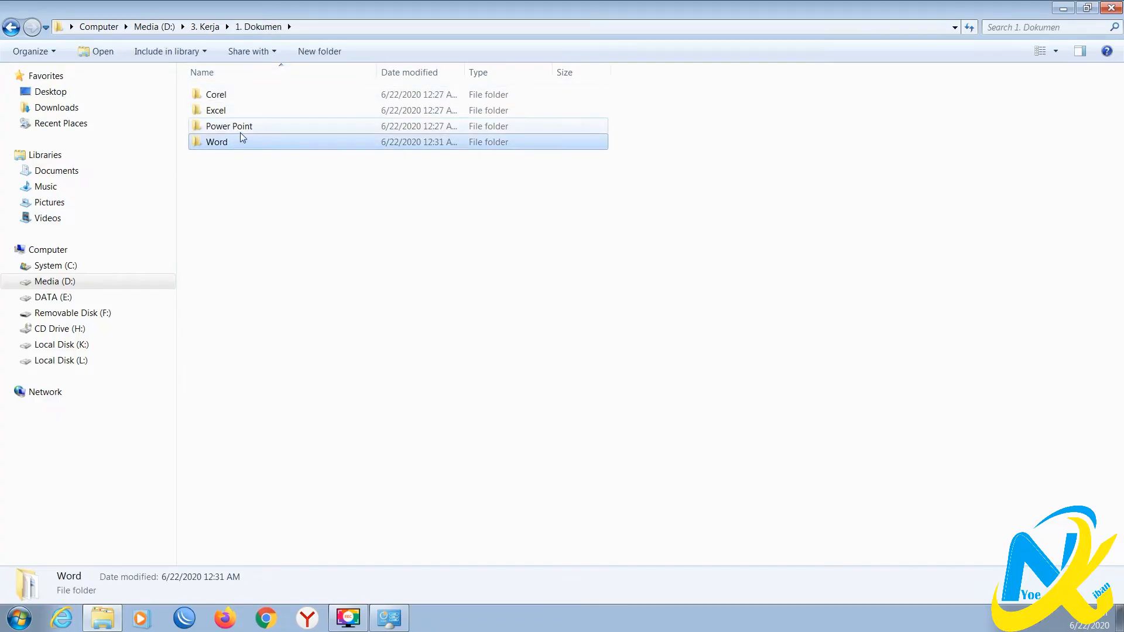
pyautogui.click(242, 129)
pyautogui.click(215, 110)
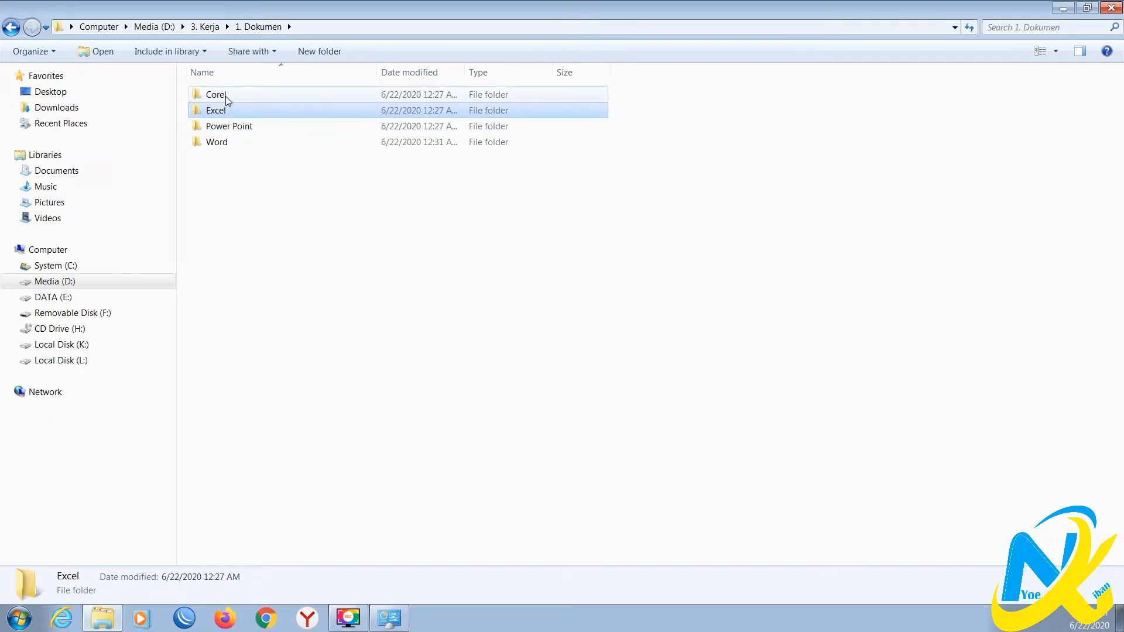
pyautogui.click(226, 96)
pyautogui.doubleClick(233, 148)
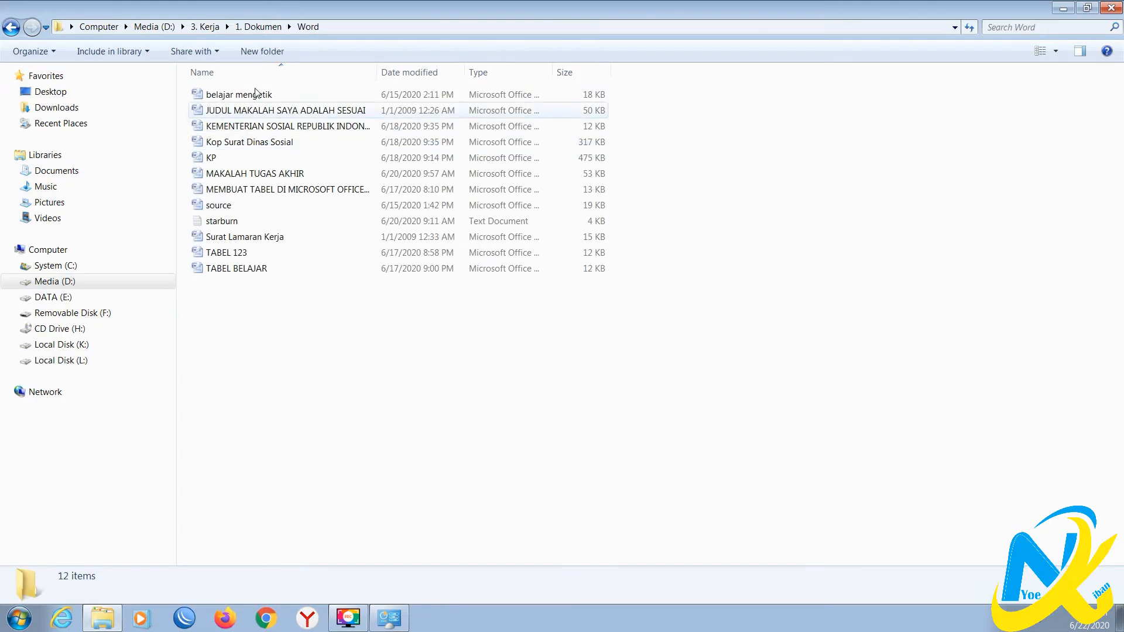
pyautogui.click(11, 26)
pyautogui.doubleClick(237, 129)
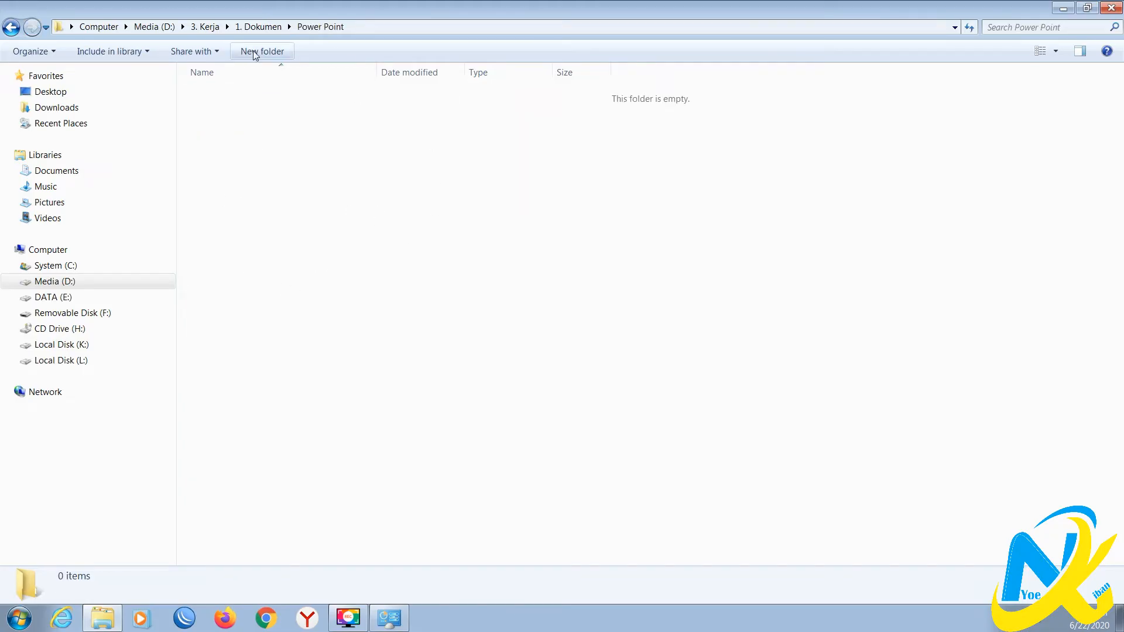
pyautogui.click(257, 26)
# Step: Create a Microsoft Office Excel worksheet named "Gaji" in the "Excel" subfolder of "1. Dokumen"
pyautogui.doubleClick(212, 111)
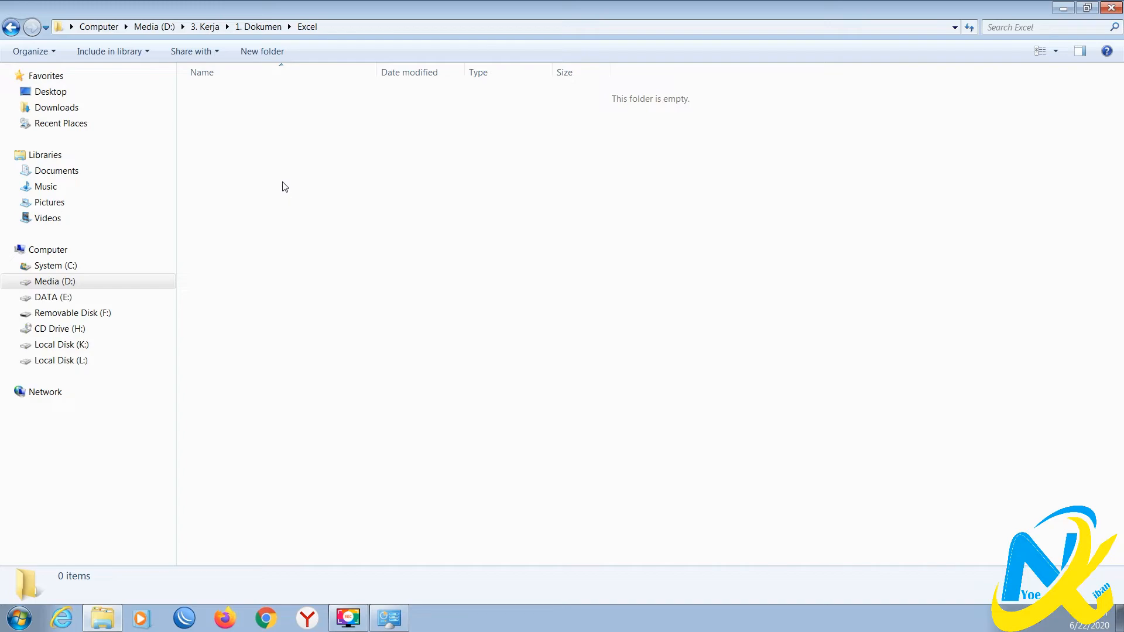
pyautogui.rightClick(260, 138)
pyautogui.moveTo(372, 289)
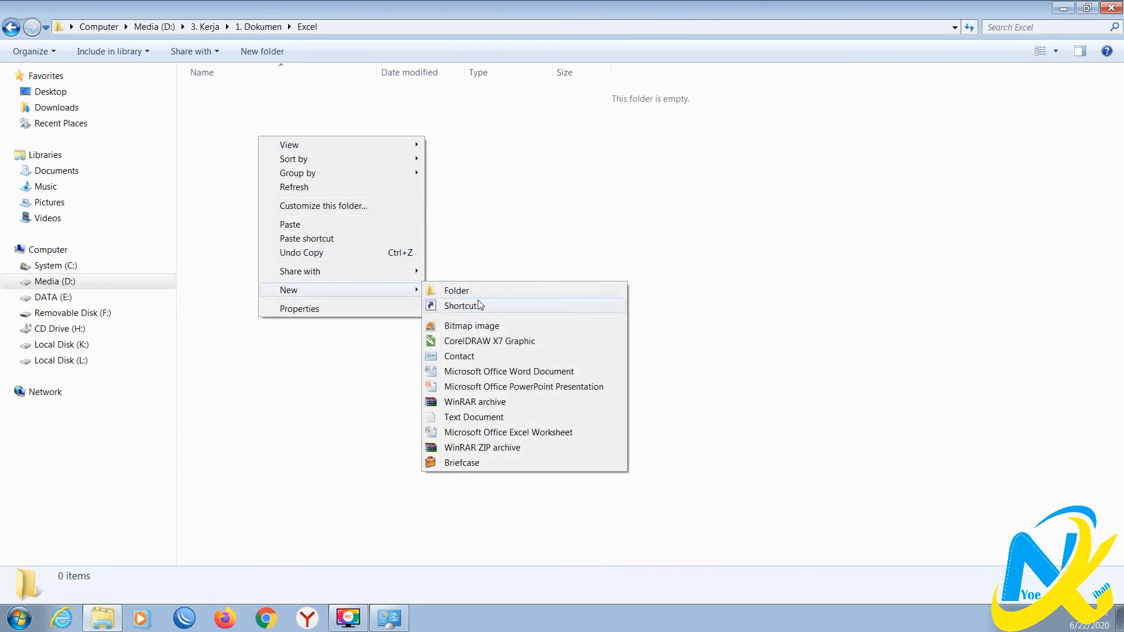
pyautogui.click(474, 432)
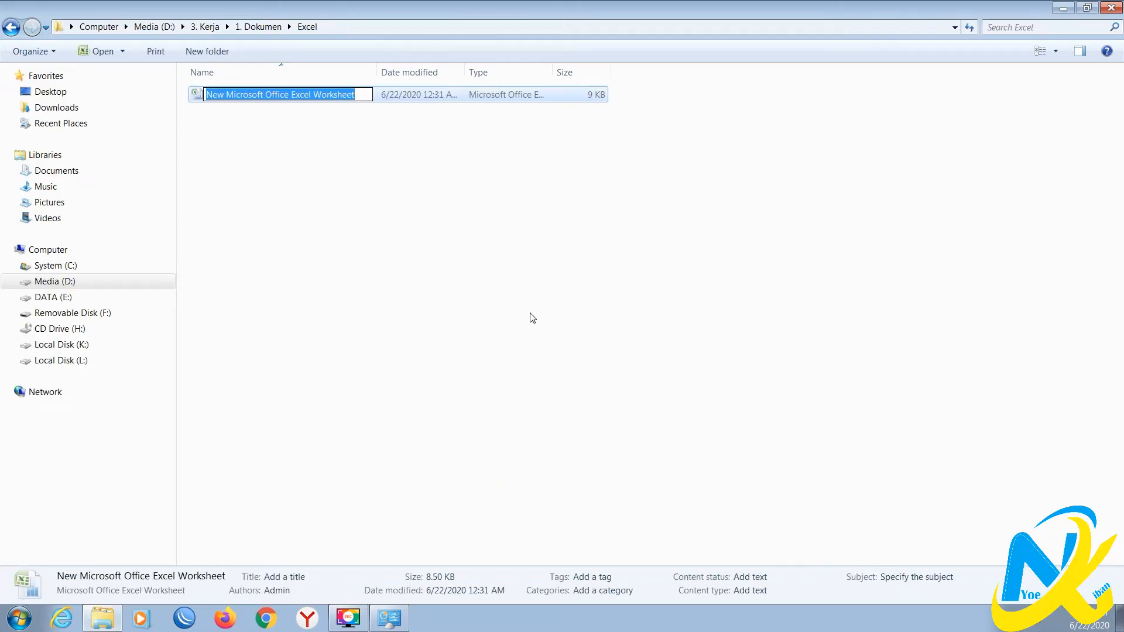
pyautogui.write('Ga')
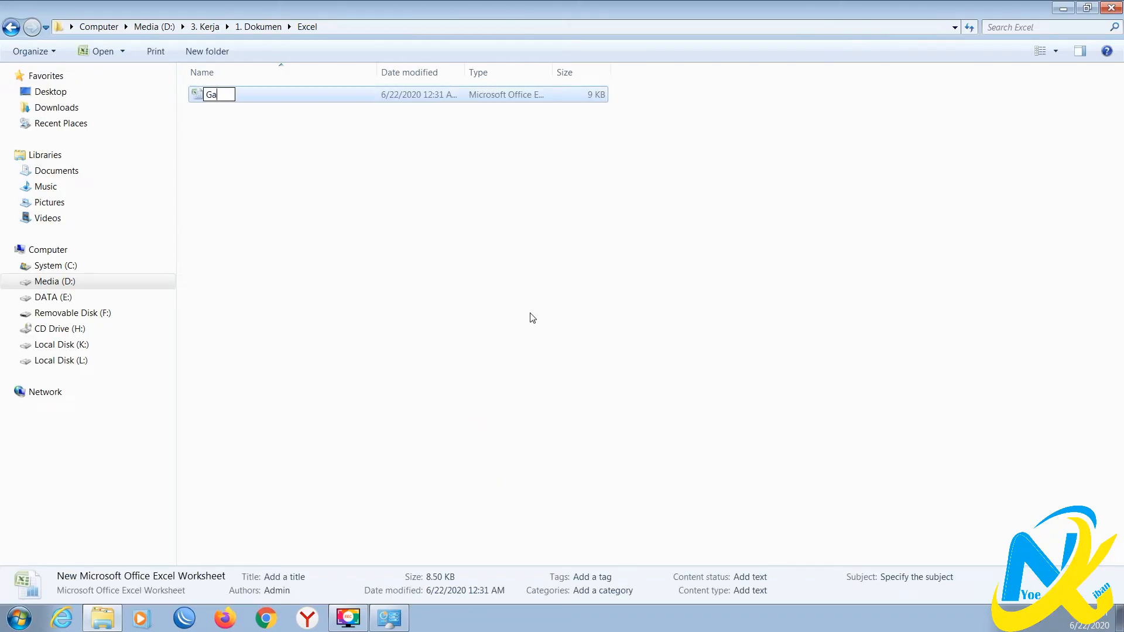
pyautogui.click(532, 318)
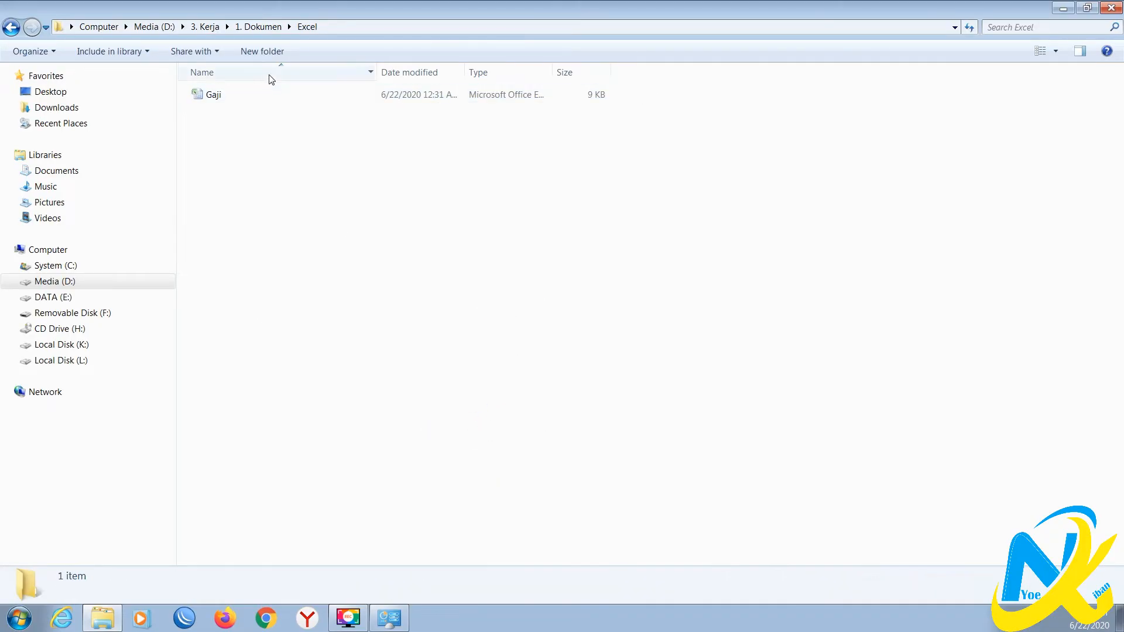
# Step: Create a Microsoft Office PowerPoint presentation named "Promosi Produk" in the "Power Point" subfolder of "1. Dokumen"
pyautogui.click(258, 26)
pyautogui.doubleClick(239, 130)
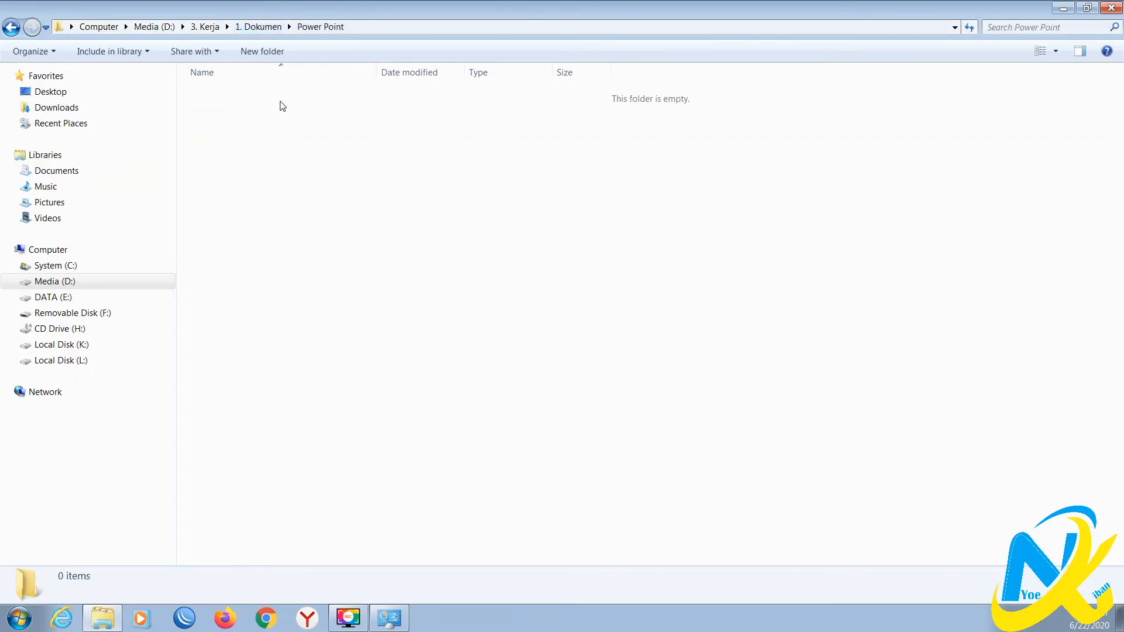
pyautogui.rightClick(268, 177)
pyautogui.moveTo(397, 331)
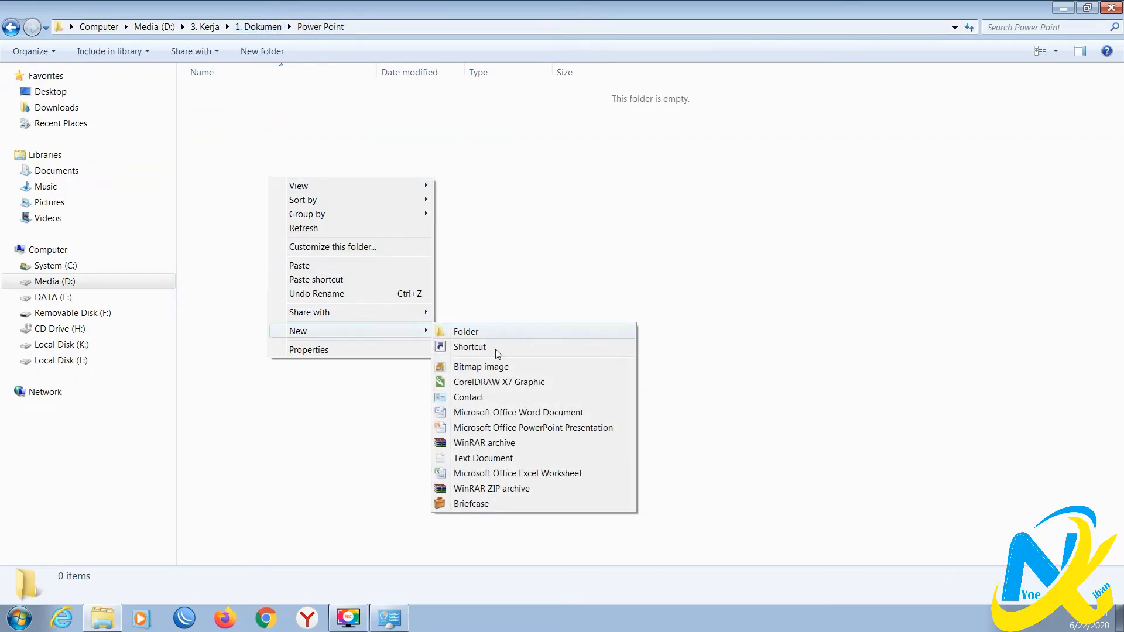
pyautogui.click(515, 427)
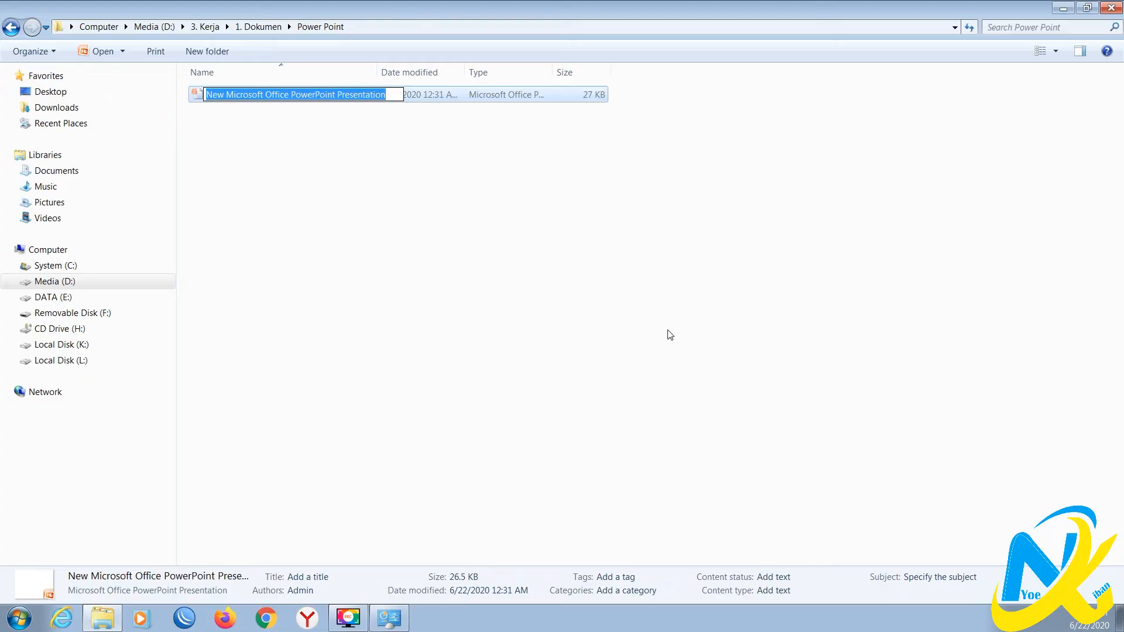
pyautogui.write('P')
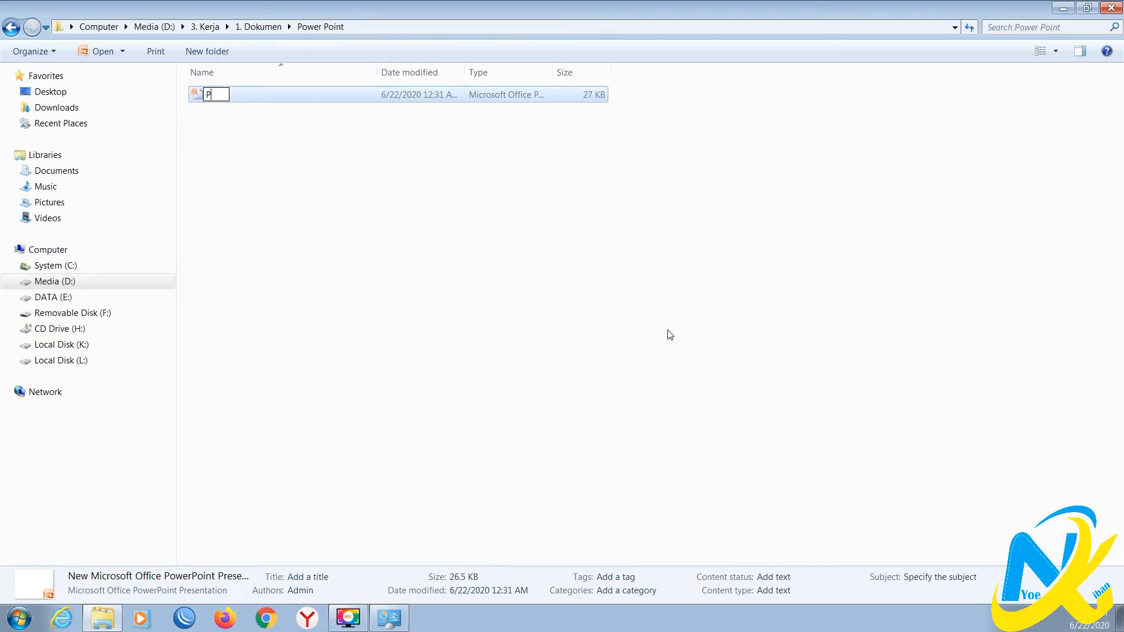
pyautogui.write('romosi Produk')
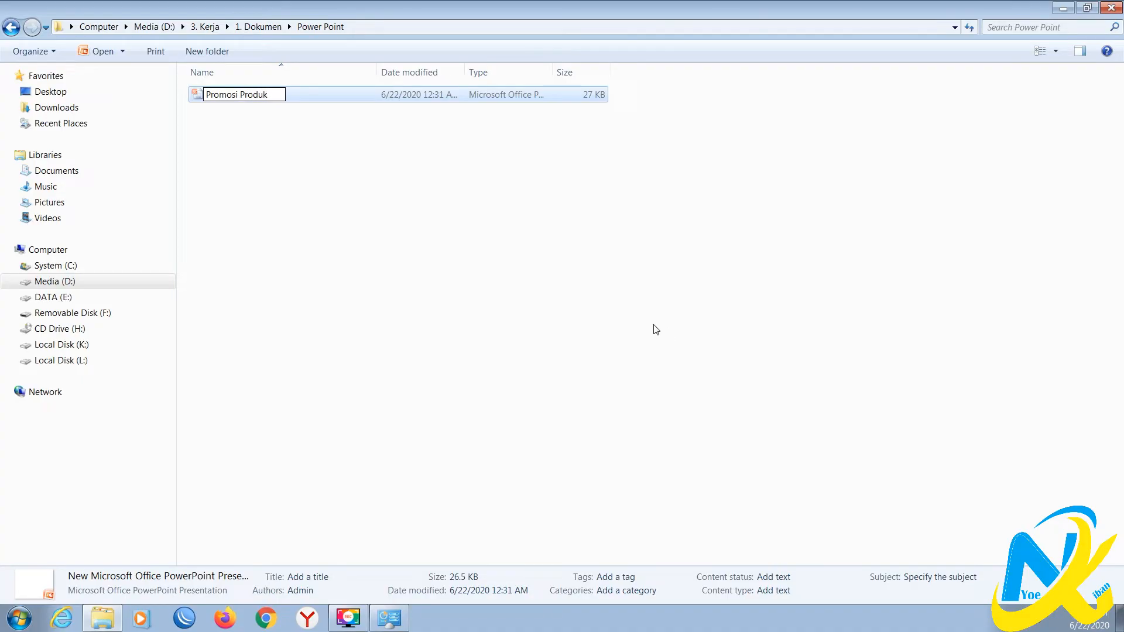
pyautogui.click(656, 330)
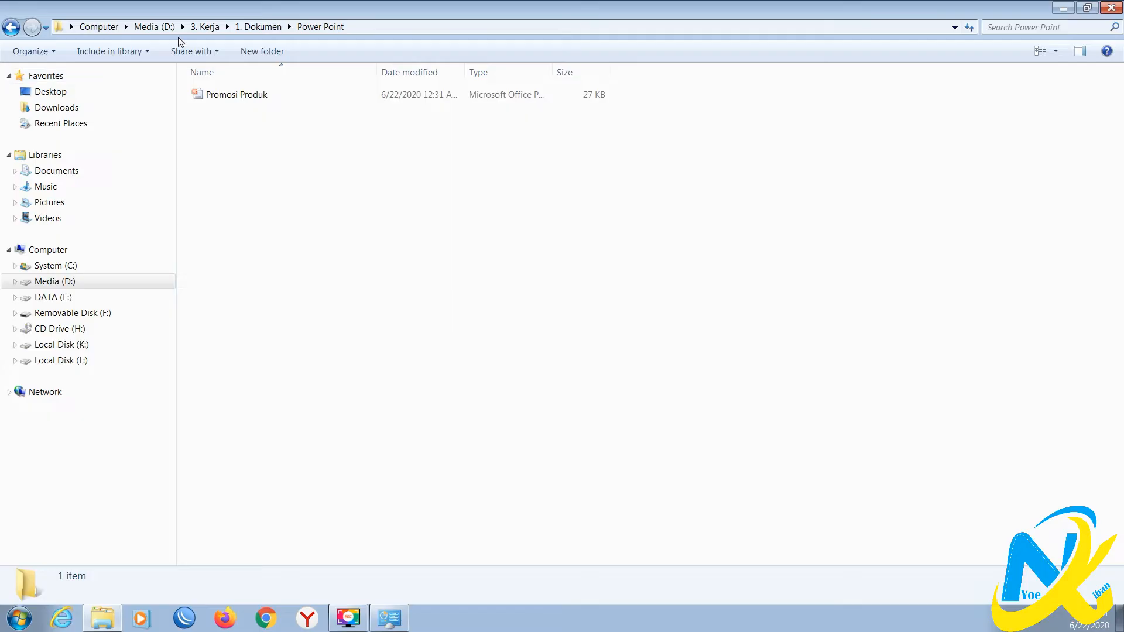
# Step: Create a CorelDRAW X7 graphic named "logo kantor" in the "Corel" subfolder of "1. Dokumen" and refresh the folder view
pyautogui.click(258, 26)
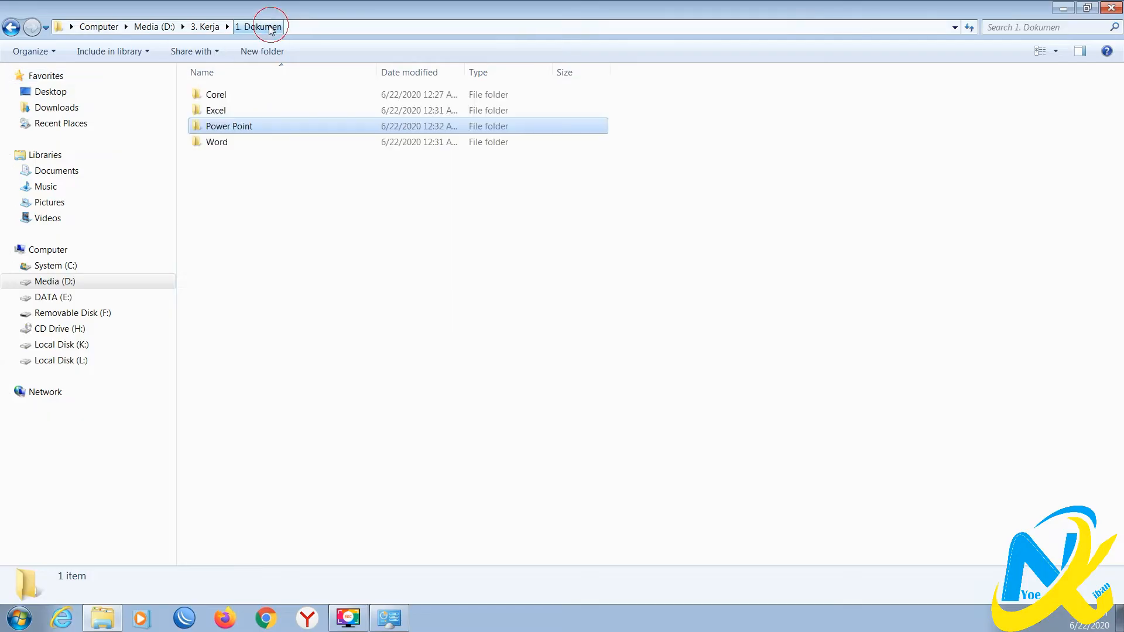
pyautogui.click(236, 99)
pyautogui.doubleClick(234, 96)
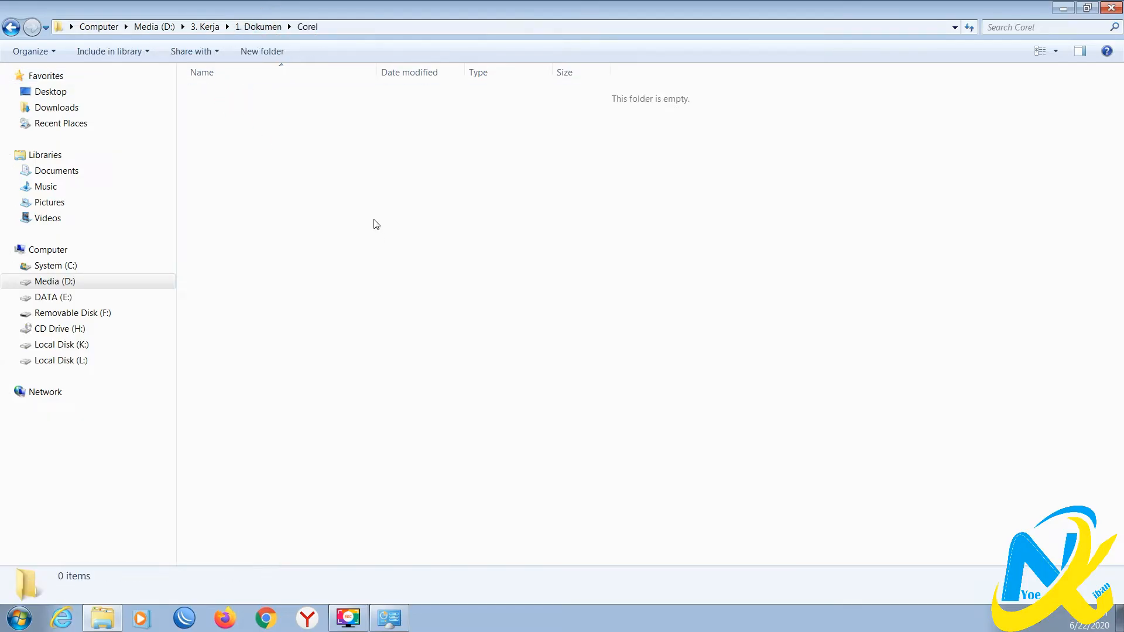
pyautogui.rightClick(292, 179)
pyautogui.moveTo(382, 331)
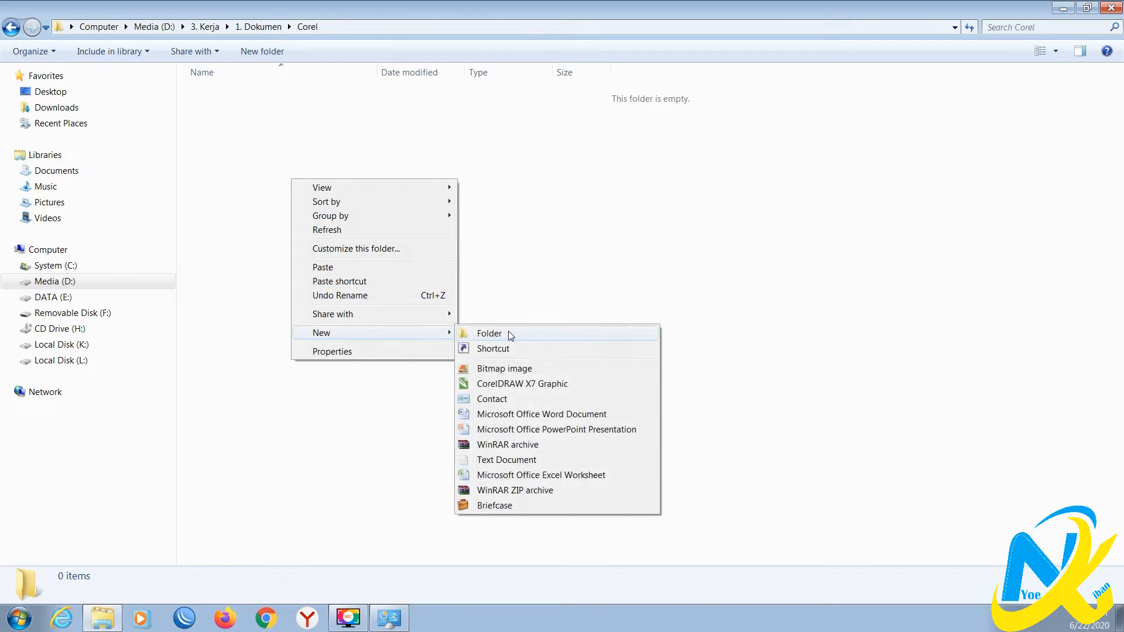
pyautogui.click(508, 383)
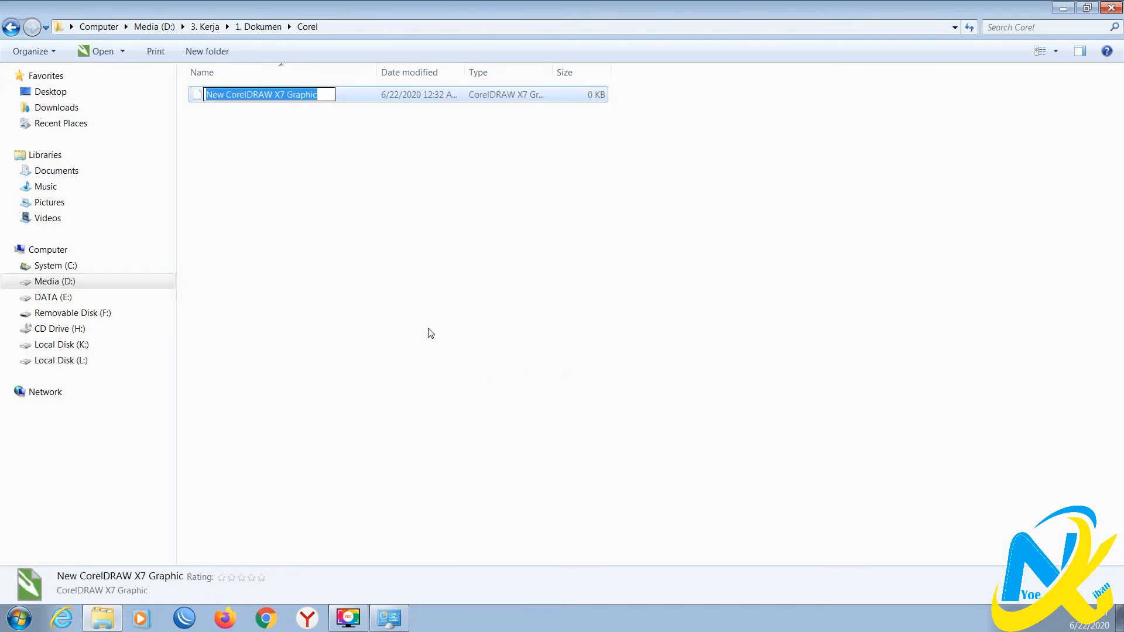
pyautogui.write('lo')
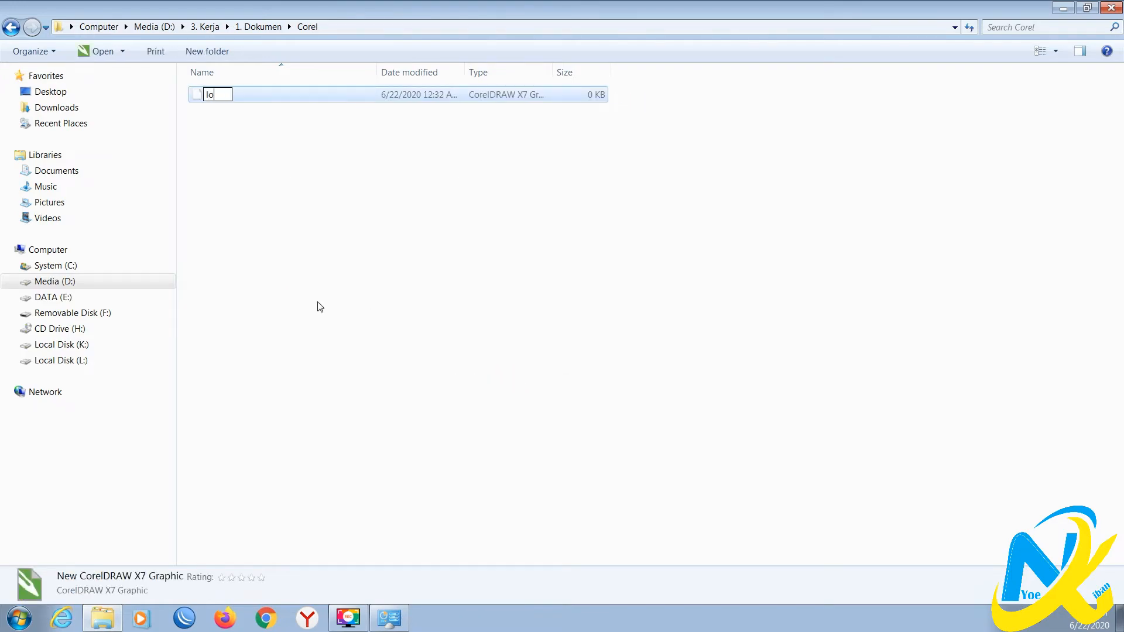
pyautogui.write('go kantor')
pyautogui.press('Return')
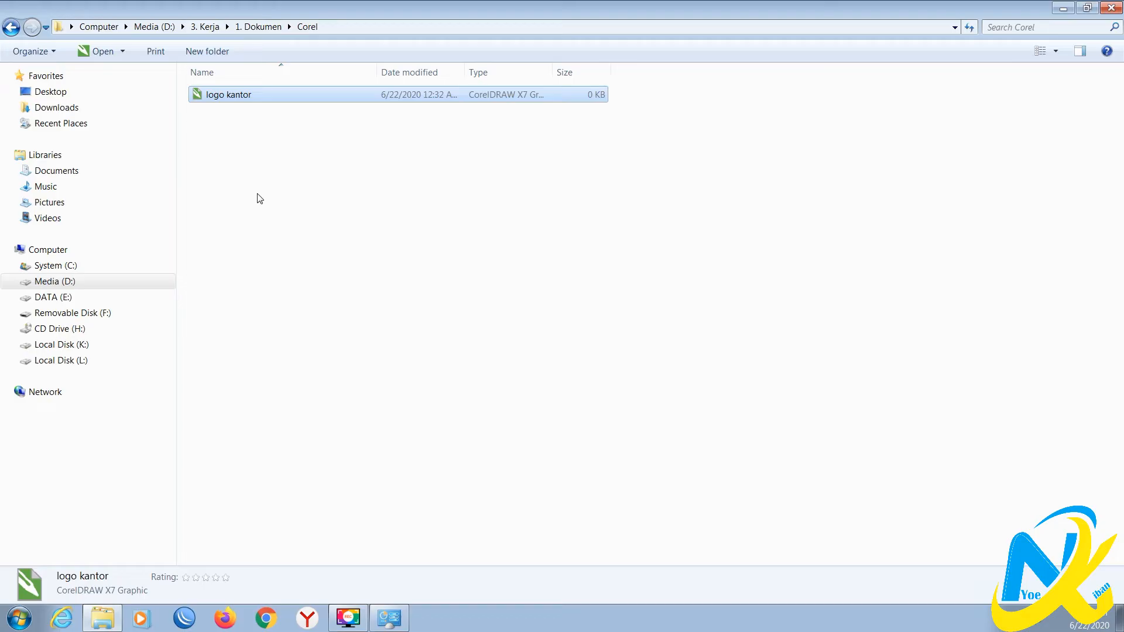
pyautogui.rightClick(260, 199)
pyautogui.click(316, 244)
# Step: Go up to "3. Kerja", review the subfolders of "1. Dokumen" once more, and select the "2. Gambar" folder in "3. Kerja"
pyautogui.click(258, 26)
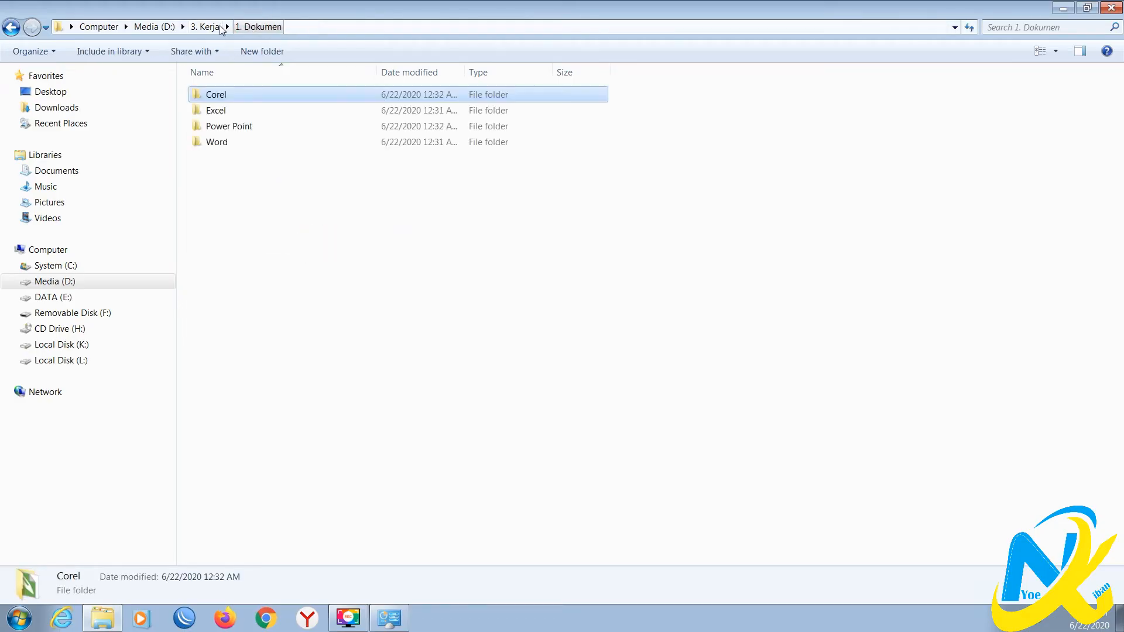
pyautogui.click(221, 28)
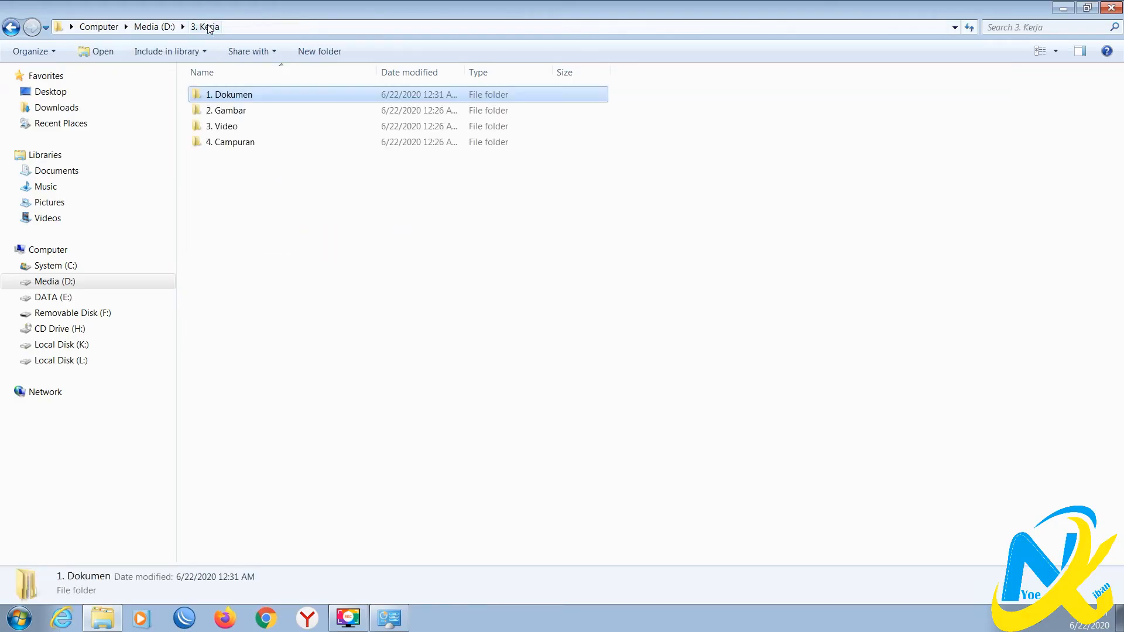
pyautogui.doubleClick(253, 97)
pyautogui.click(238, 97)
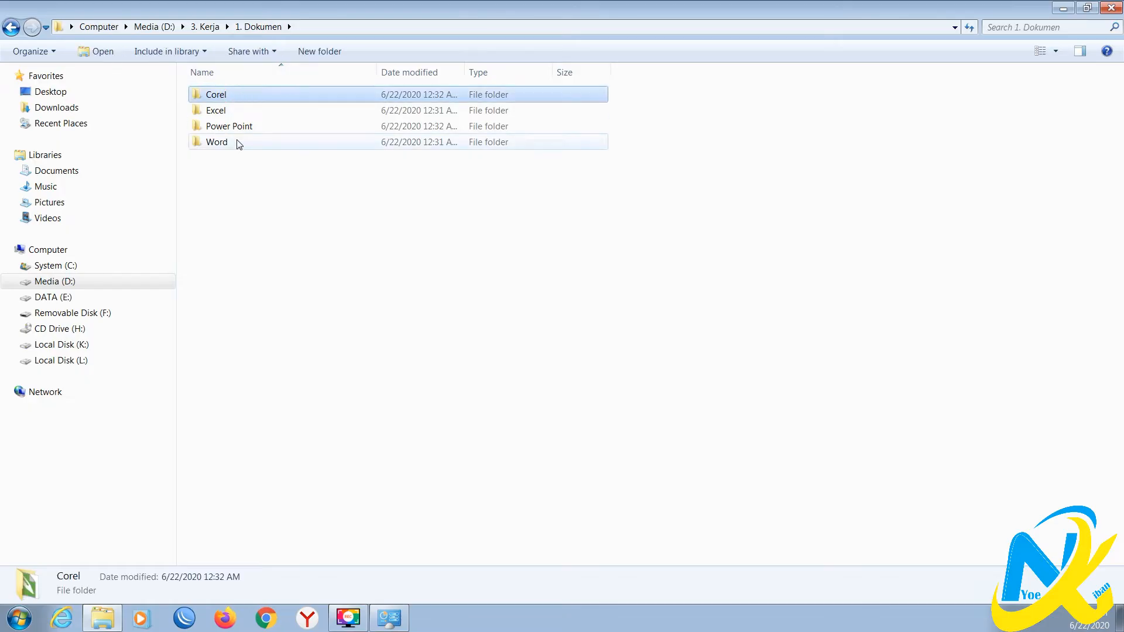
pyautogui.click(205, 26)
pyautogui.click(234, 110)
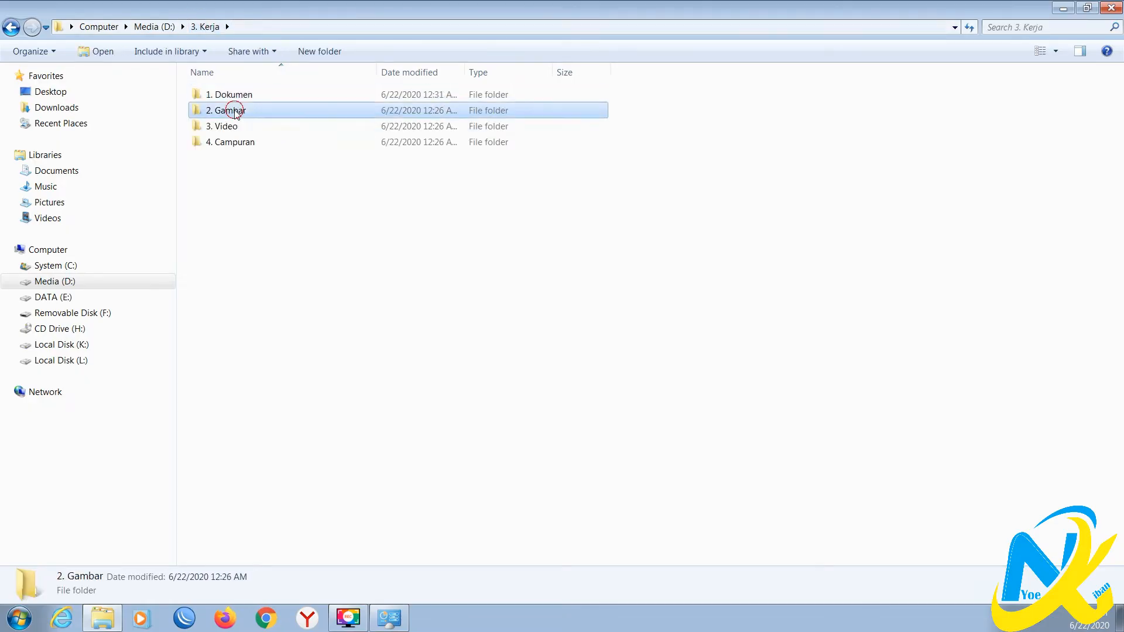
# Step: Copy the "logo dinsos" and "Unique-Wallpaper-12" images from the Pictures library
pyautogui.doubleClick(235, 110)
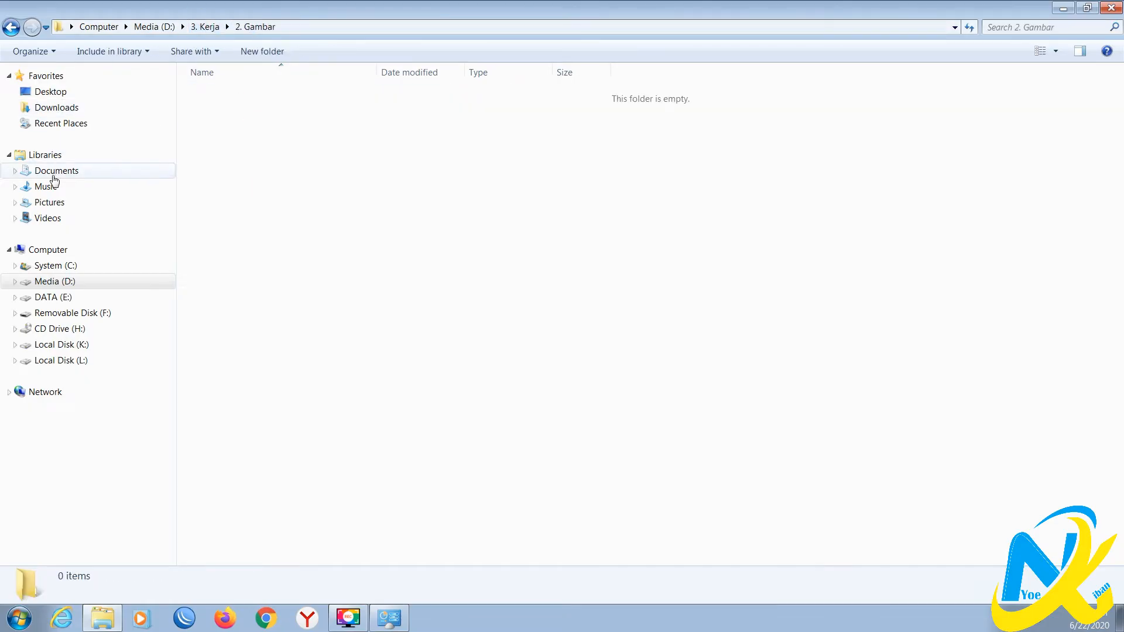
pyautogui.click(56, 201)
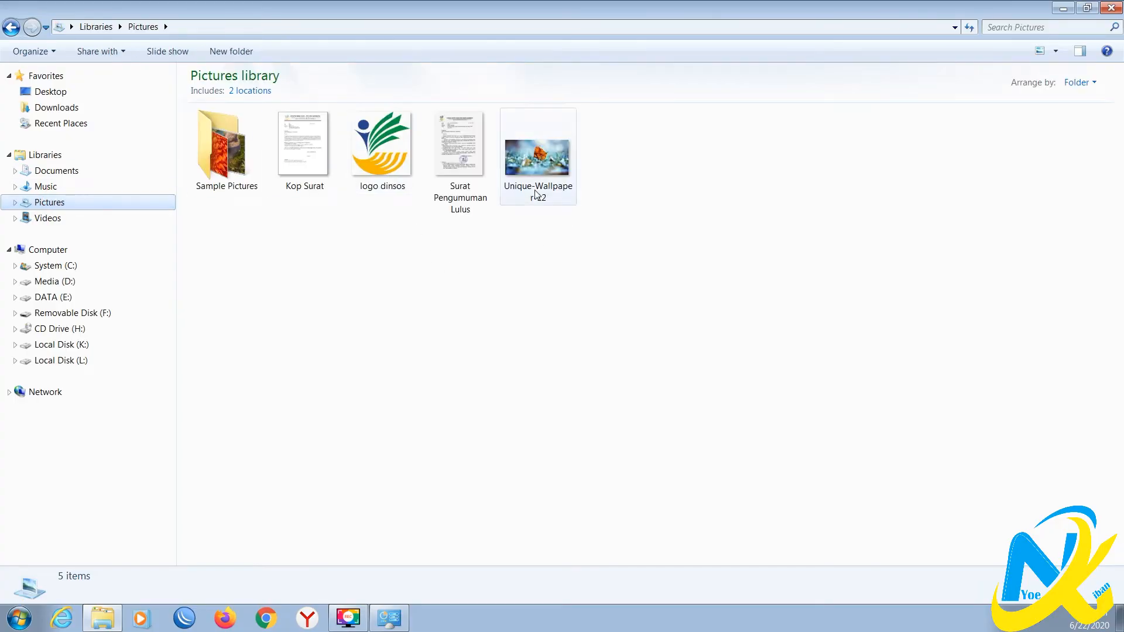
pyautogui.click(382, 149)
pyautogui.keyDown('ctrl'); pyautogui.click(547, 173); pyautogui.keyUp('ctrl')
pyautogui.rightClick(546, 172)
pyautogui.click(600, 405)
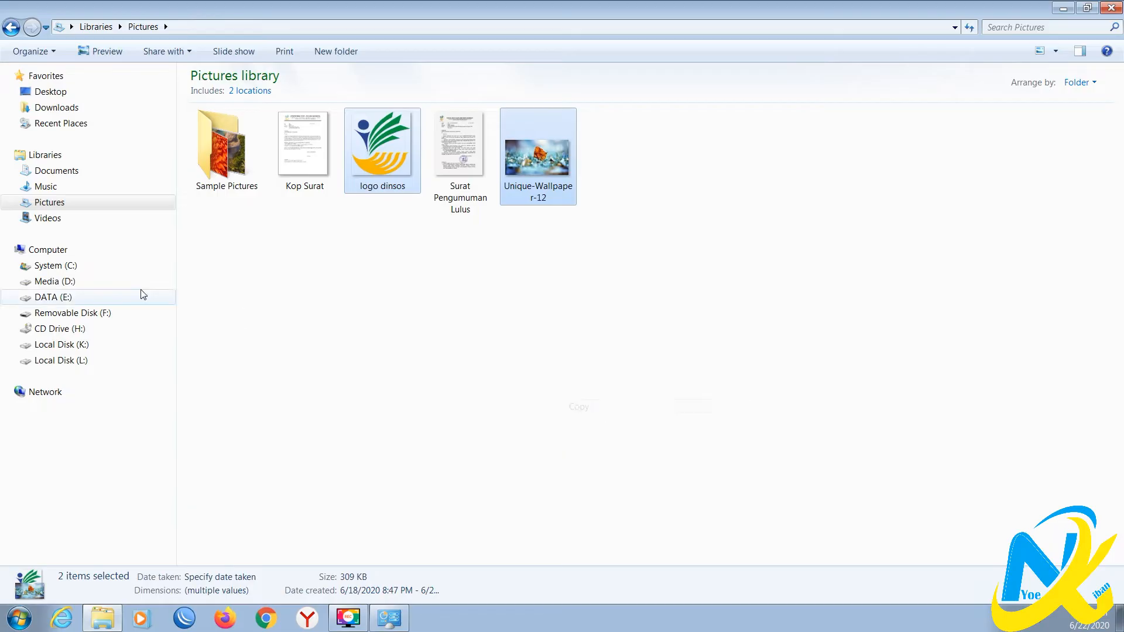
# Step: Paste the two copied images into the "2. Gambar" folder of "3. Kerja" on Media (D:)
pyautogui.click(64, 282)
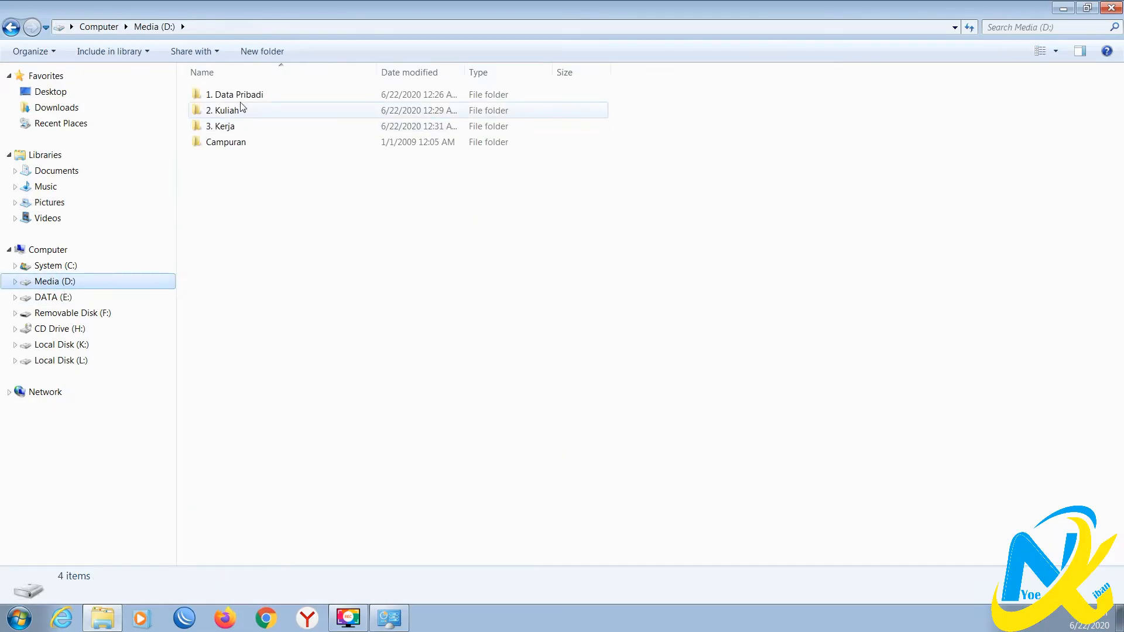
pyautogui.click(233, 127)
pyautogui.doubleClick(233, 126)
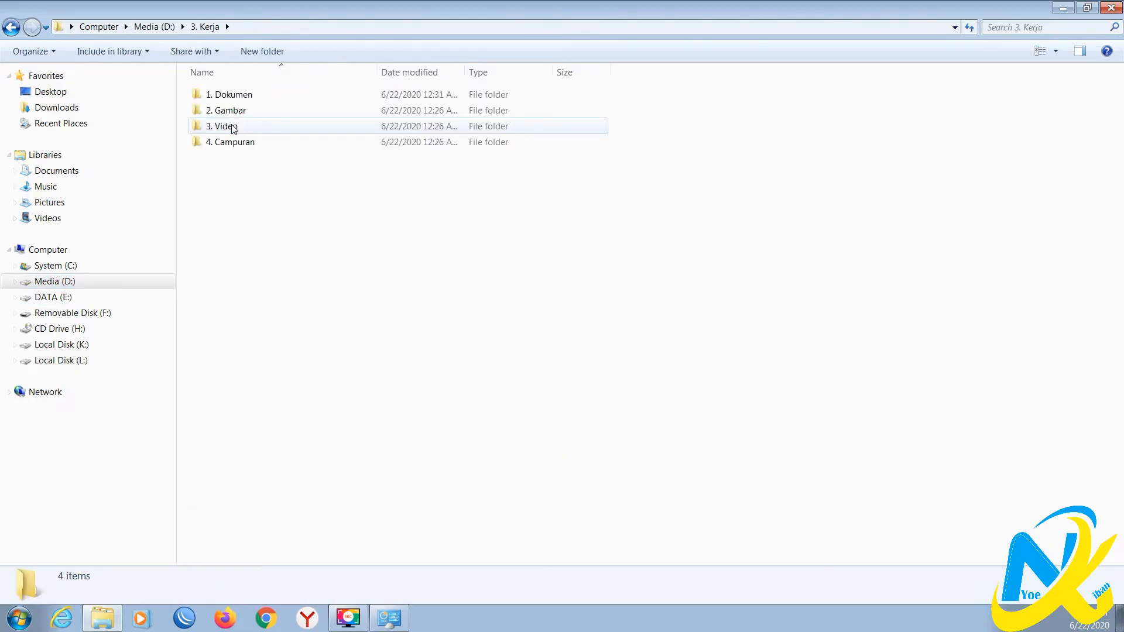
pyautogui.click(231, 111)
pyautogui.doubleClick(230, 111)
pyautogui.rightClick(289, 234)
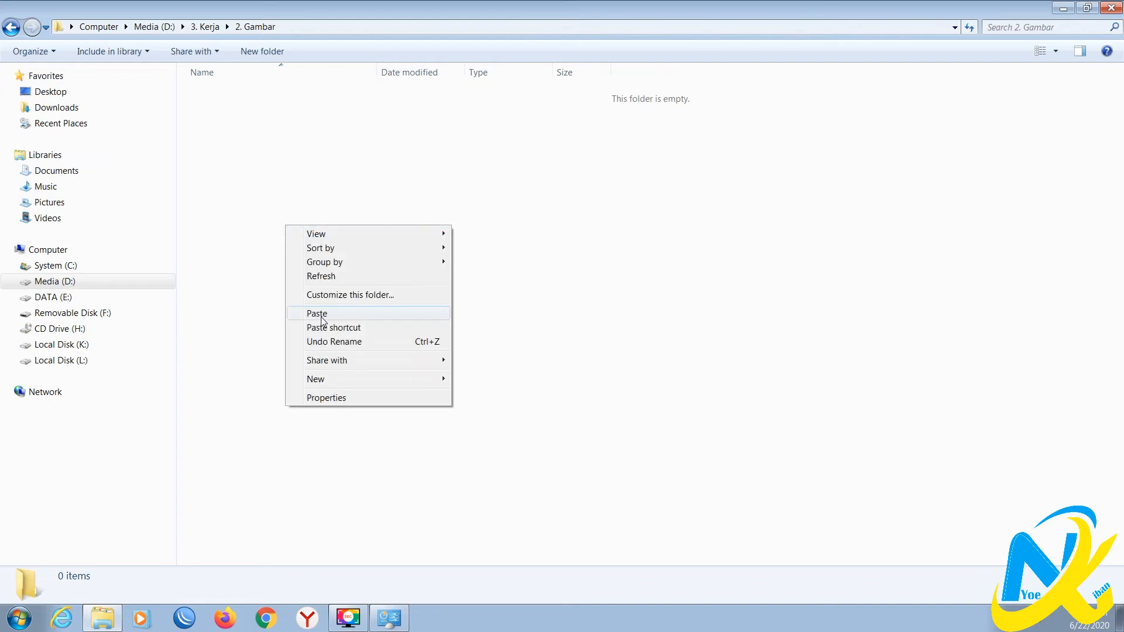
pyautogui.click(319, 315)
pyautogui.click(314, 191)
# Step: Copy the "Wildlife" video from the Sample Videos folder of the Videos library
pyautogui.click(212, 28)
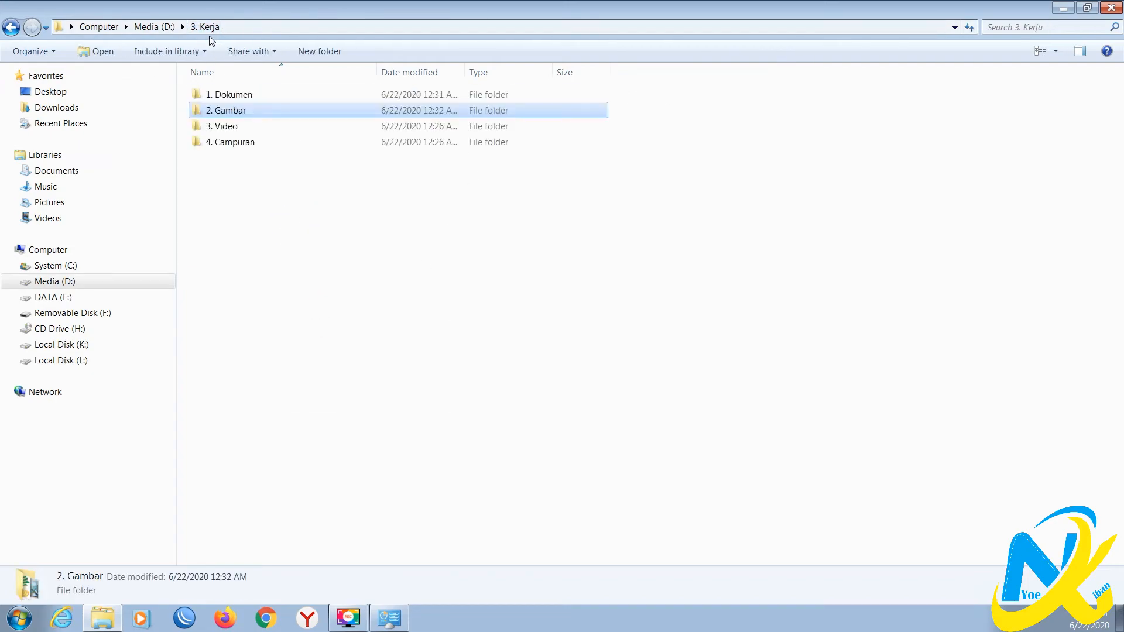
pyautogui.click(229, 126)
pyautogui.doubleClick(229, 127)
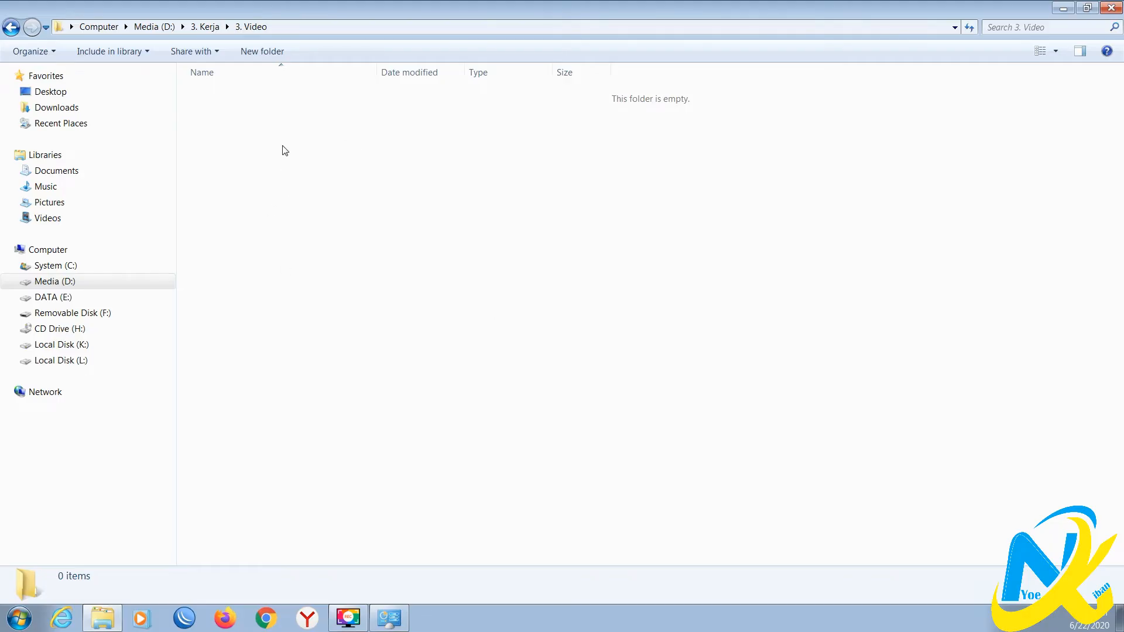
pyautogui.click(47, 218)
pyautogui.doubleClick(459, 152)
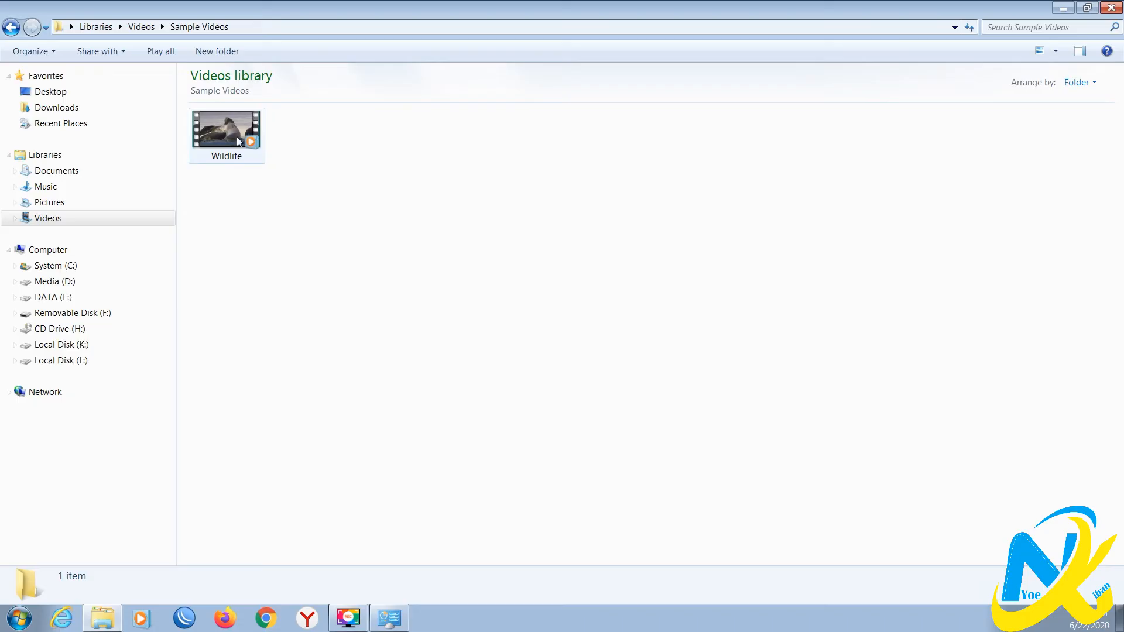
pyautogui.rightClick(235, 137)
pyautogui.click(286, 333)
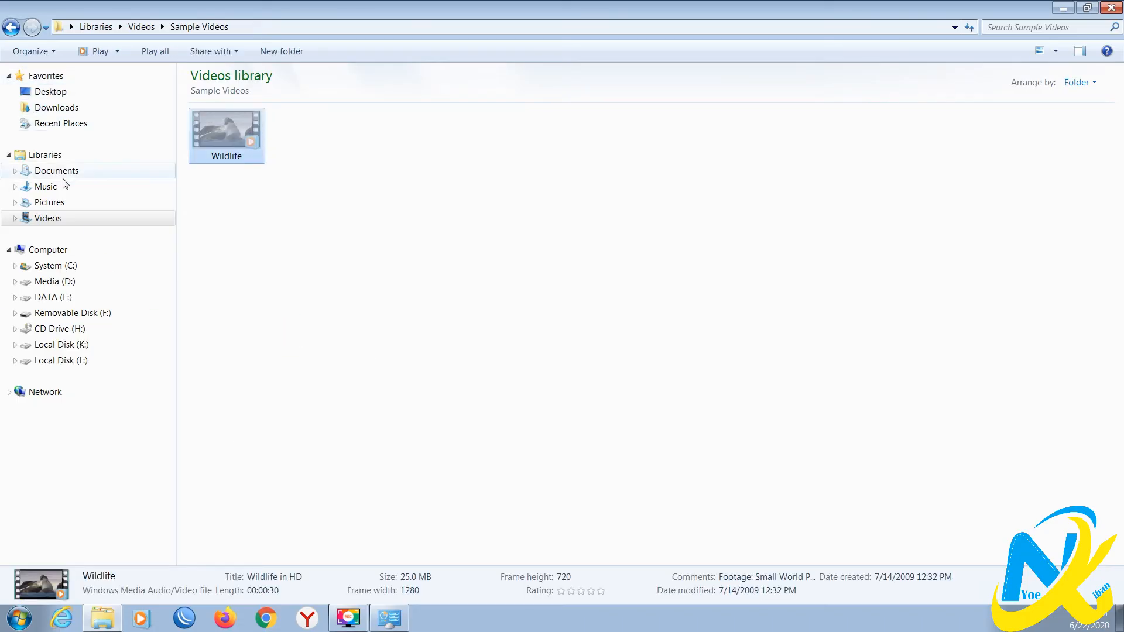
# Step: Paste the copied video into the "3. Video" folder of "3. Kerja" on Media (D:)
pyautogui.click(65, 282)
pyautogui.click(236, 126)
pyautogui.doubleClick(237, 126)
pyautogui.doubleClick(261, 126)
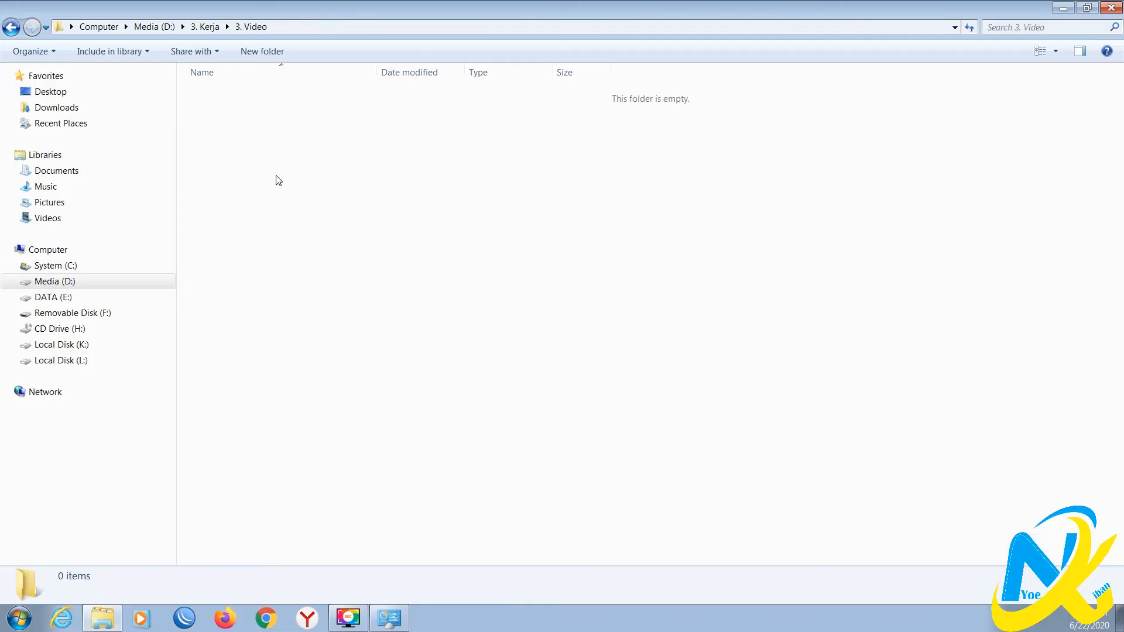
pyautogui.rightClick(285, 186)
pyautogui.click(326, 273)
pyautogui.click(225, 117)
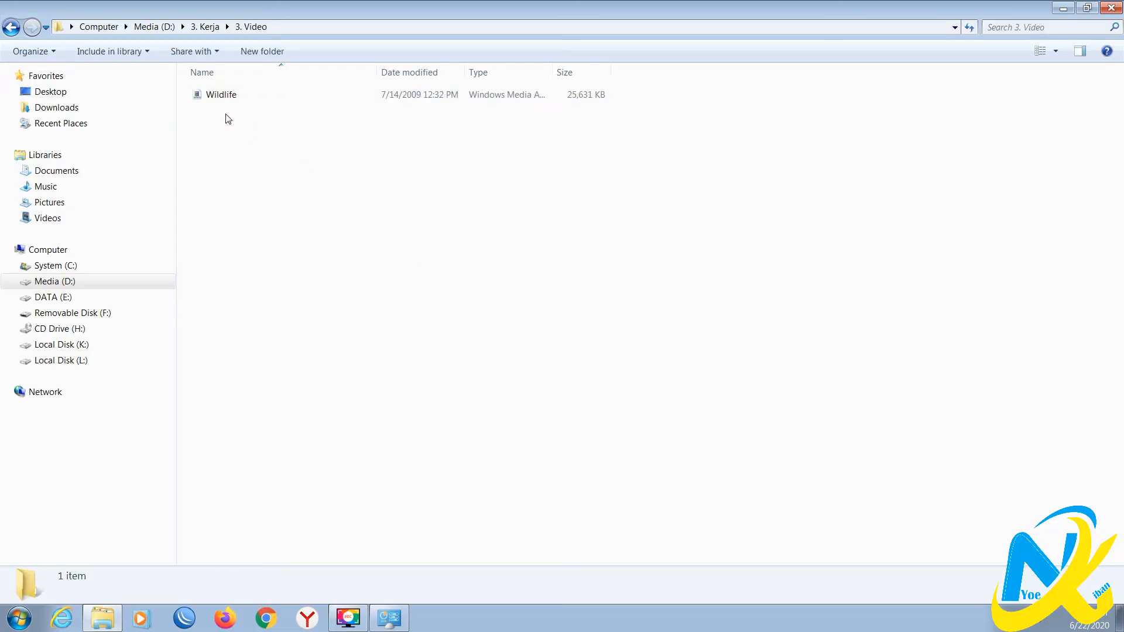
pyautogui.click(223, 97)
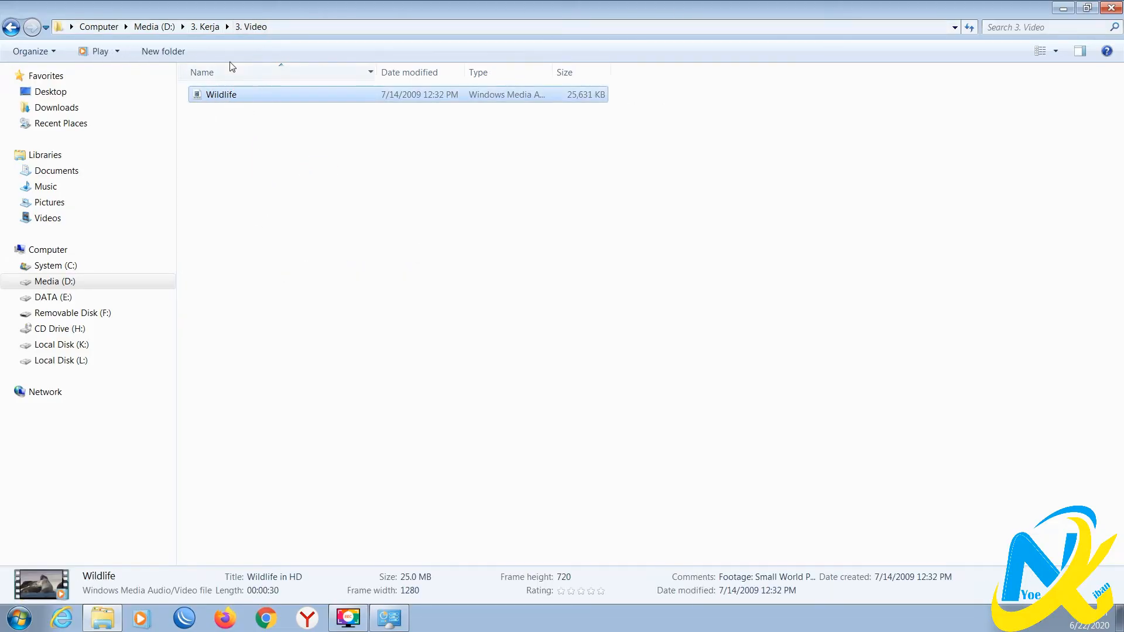
# Step: Look into the "4. Campuran" folder of "3. Kerja" and go back up to "3. Kerja"
pyautogui.click(204, 26)
pyautogui.doubleClick(246, 143)
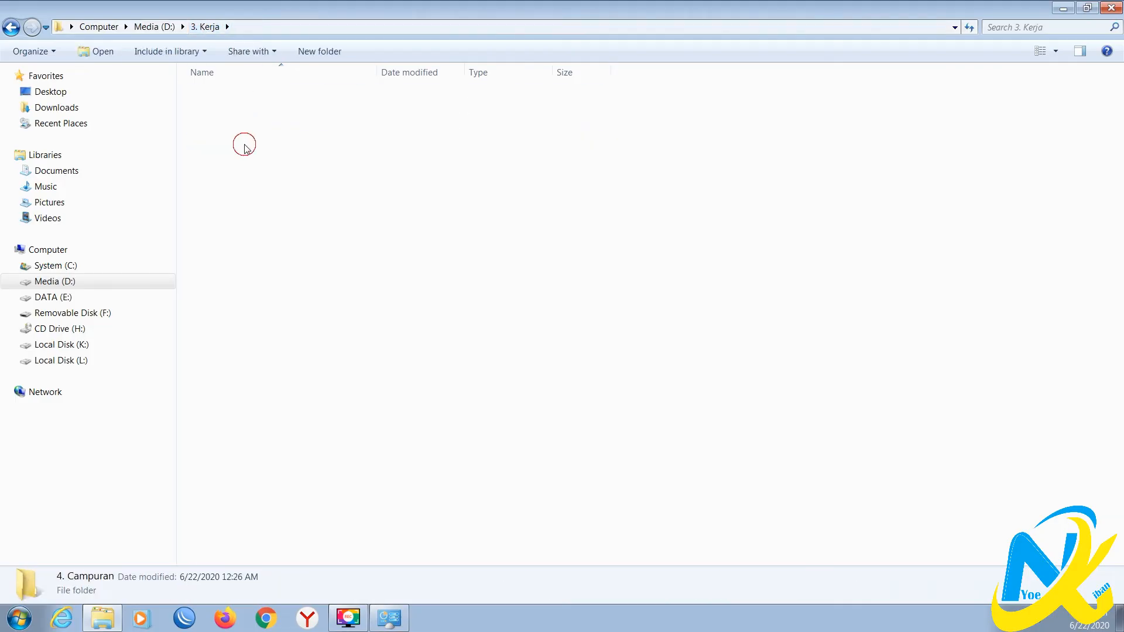
pyautogui.moveTo(260, 103); pyautogui.dragTo(434, 234)
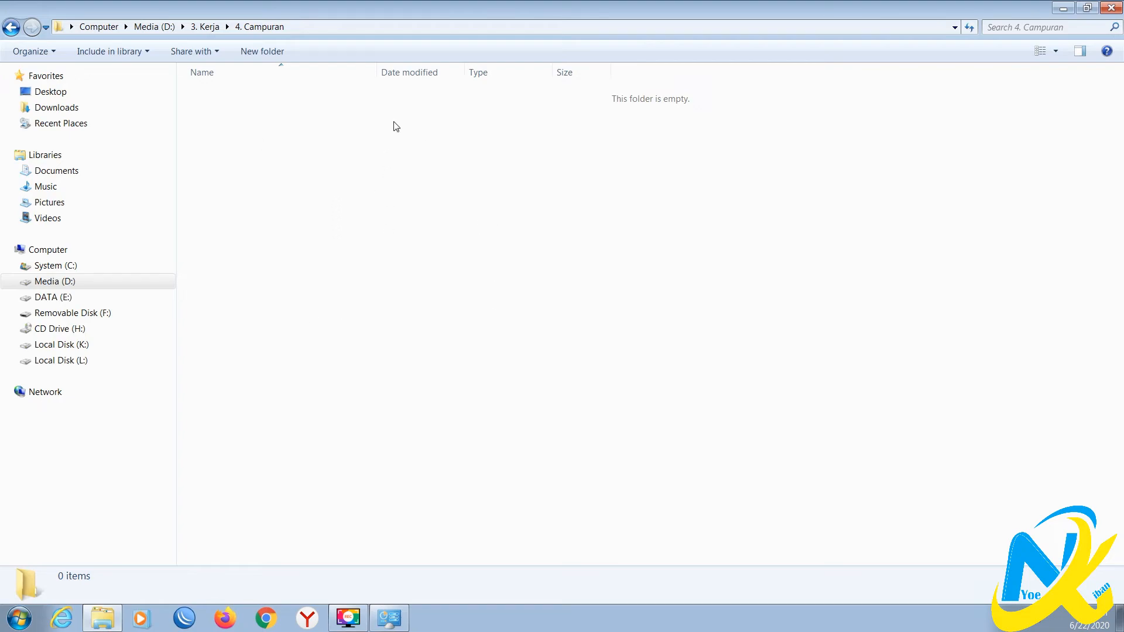
pyautogui.click(203, 26)
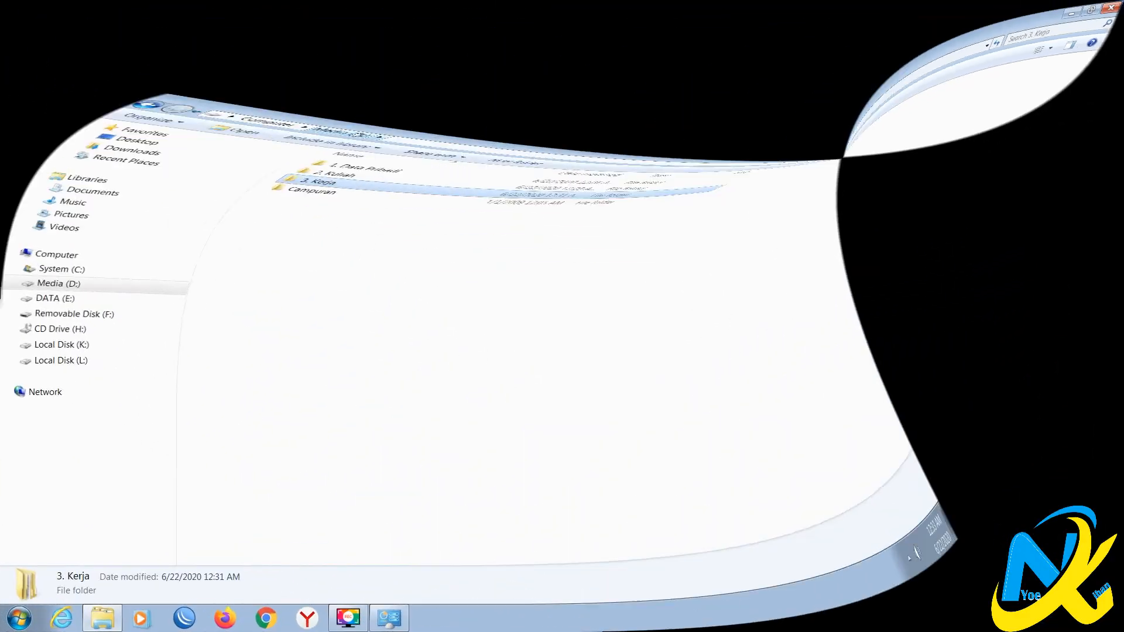
# Step: Create a new folder named "4. Umum" in the root of Media (D:)
pyautogui.click(242, 181)
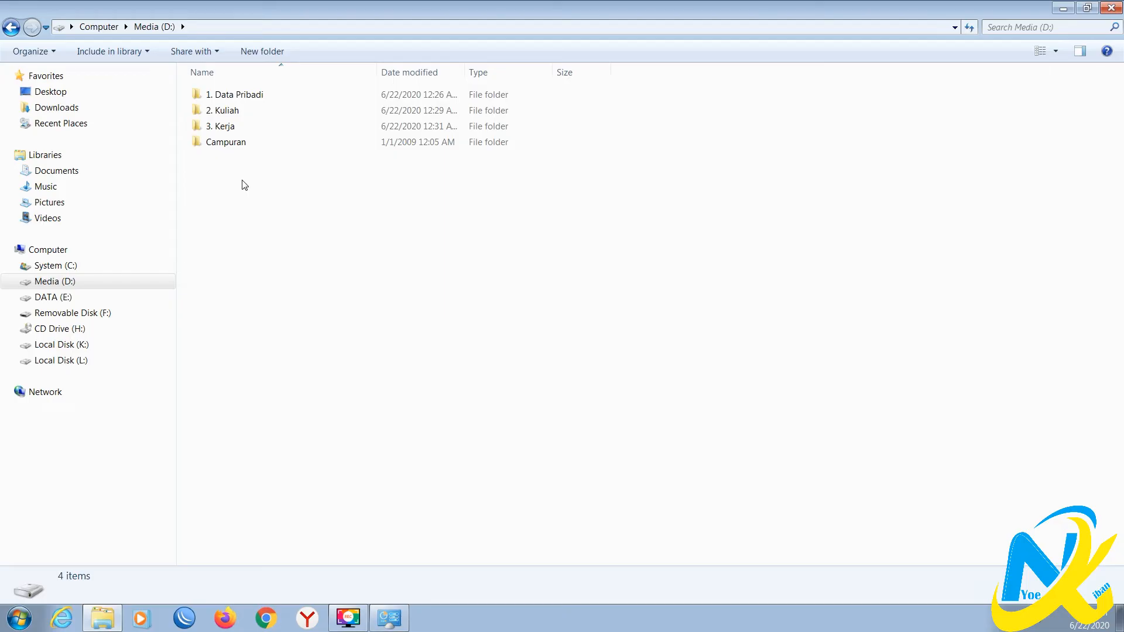
pyautogui.click(262, 51)
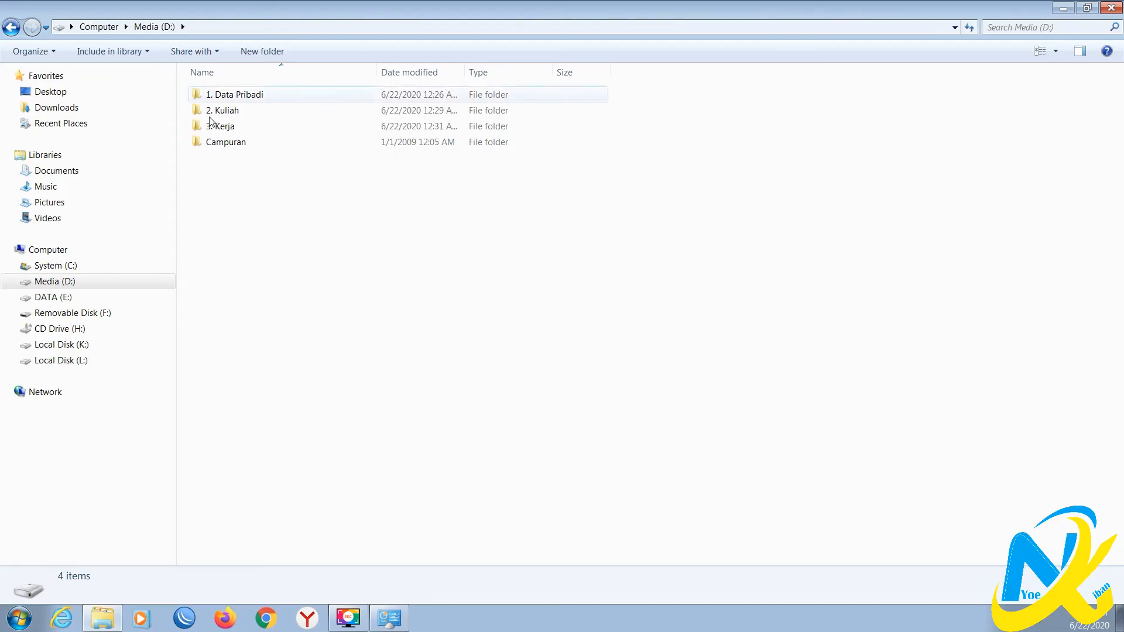
pyautogui.write('4. umum')
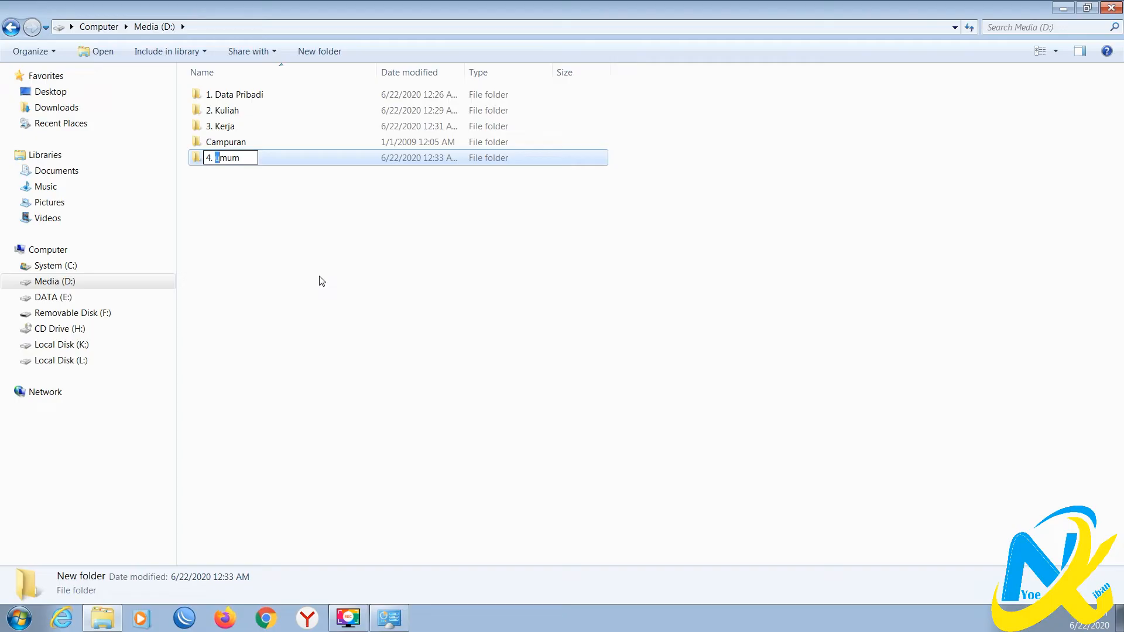
pyautogui.write('U')
pyautogui.press('Return')
pyautogui.click(321, 280)
# Step: Rename the "Campuran" folder on Media (D:) to "5. Campuran" and refresh the folder view
pyautogui.click(338, 143)
pyautogui.press('F2')
pyautogui.write('5.')
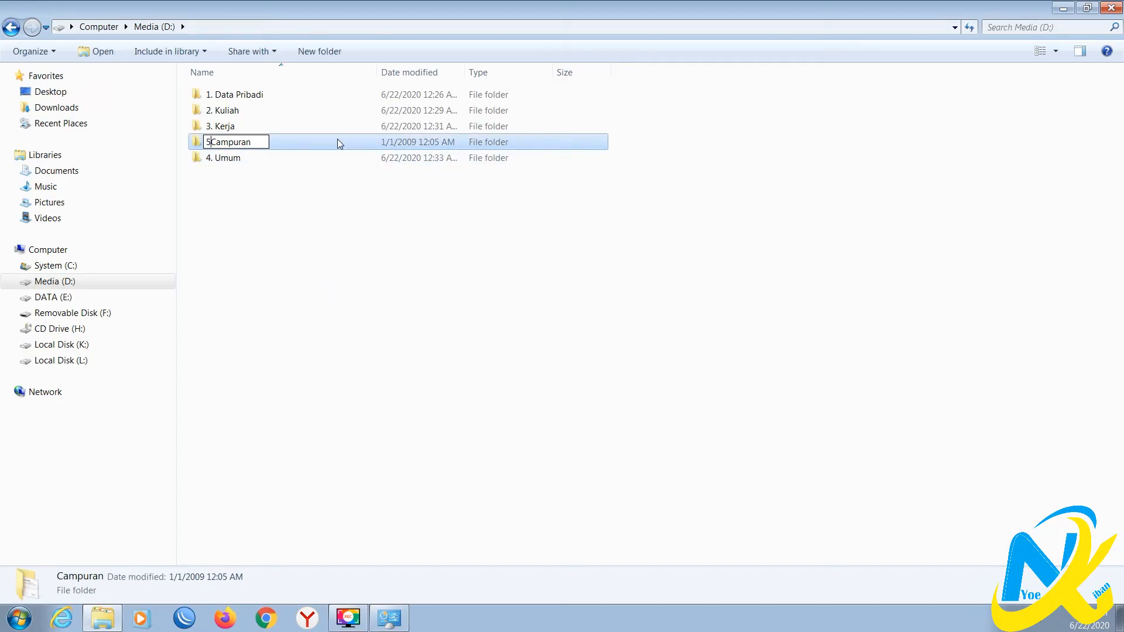
pyautogui.press('Return')
pyautogui.rightClick(281, 206)
pyautogui.click(326, 263)
# Step: Cut all four subfolders of "3. Kerja" and return to the root of Media (D:)
pyautogui.doubleClick(251, 142)
pyautogui.click(7, 29)
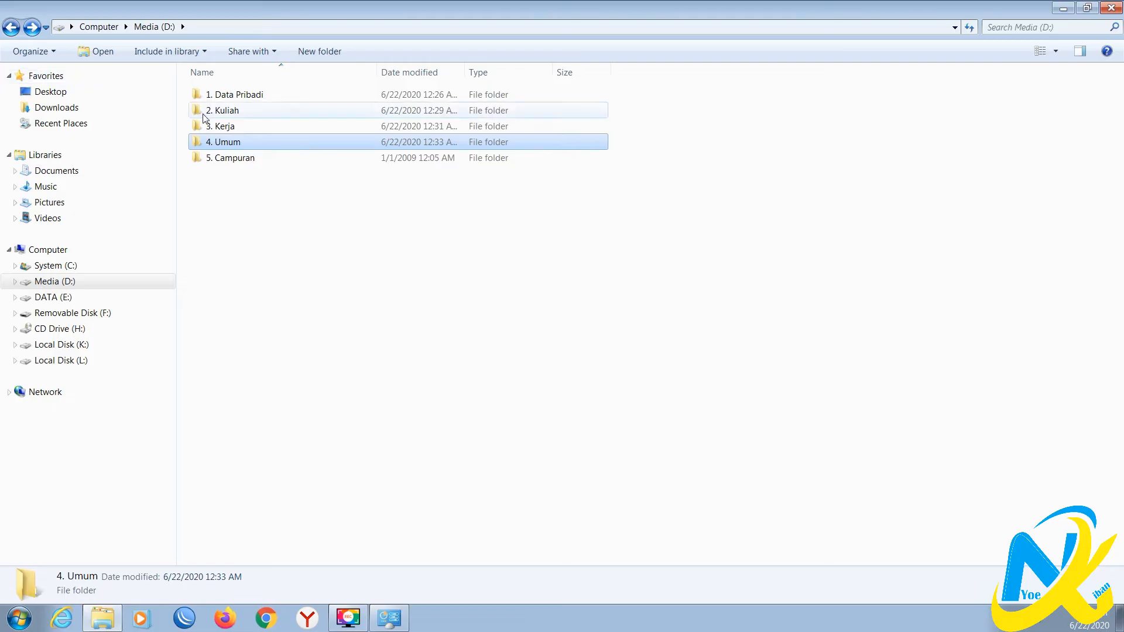
pyautogui.click(228, 130)
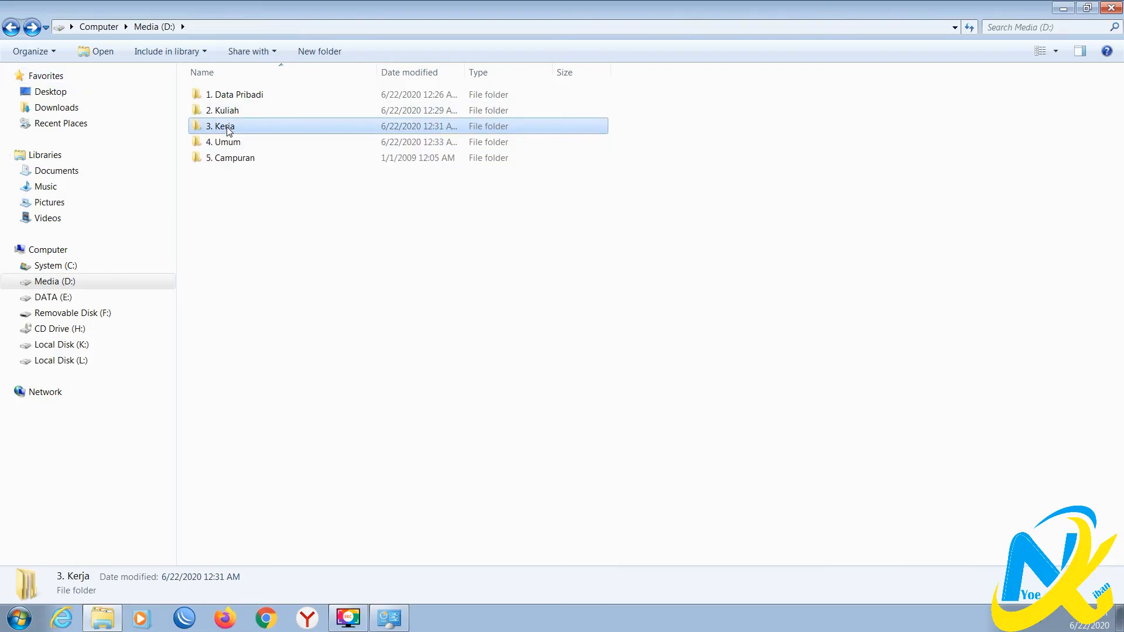
pyautogui.doubleClick(227, 130)
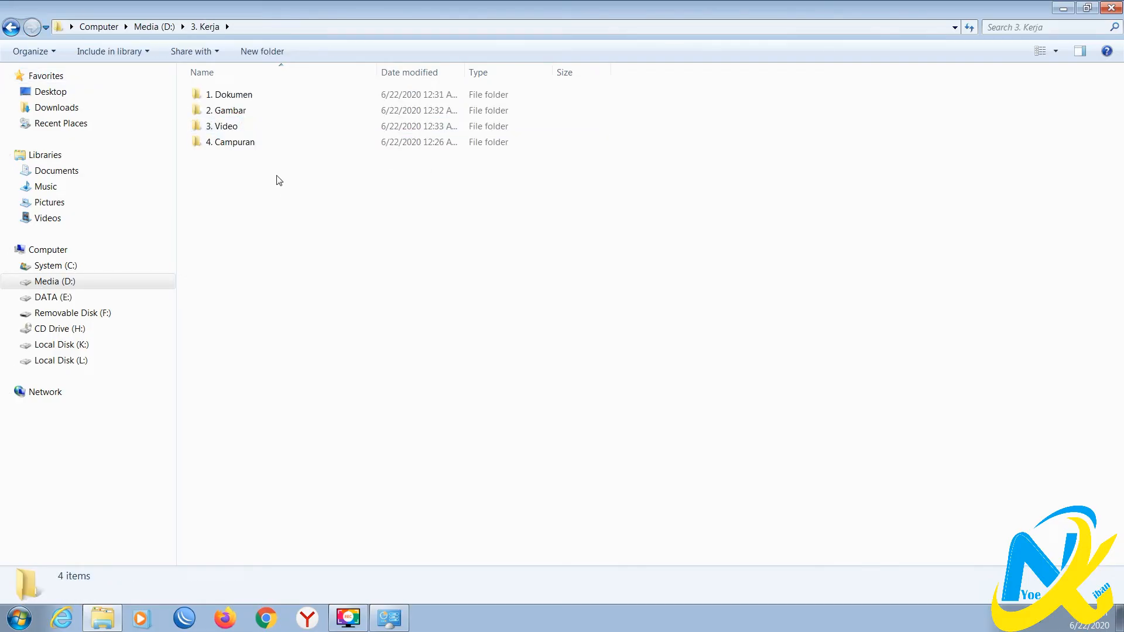
pyautogui.moveTo(321, 201); pyautogui.dragTo(181, 74)
pyautogui.rightClick(217, 114)
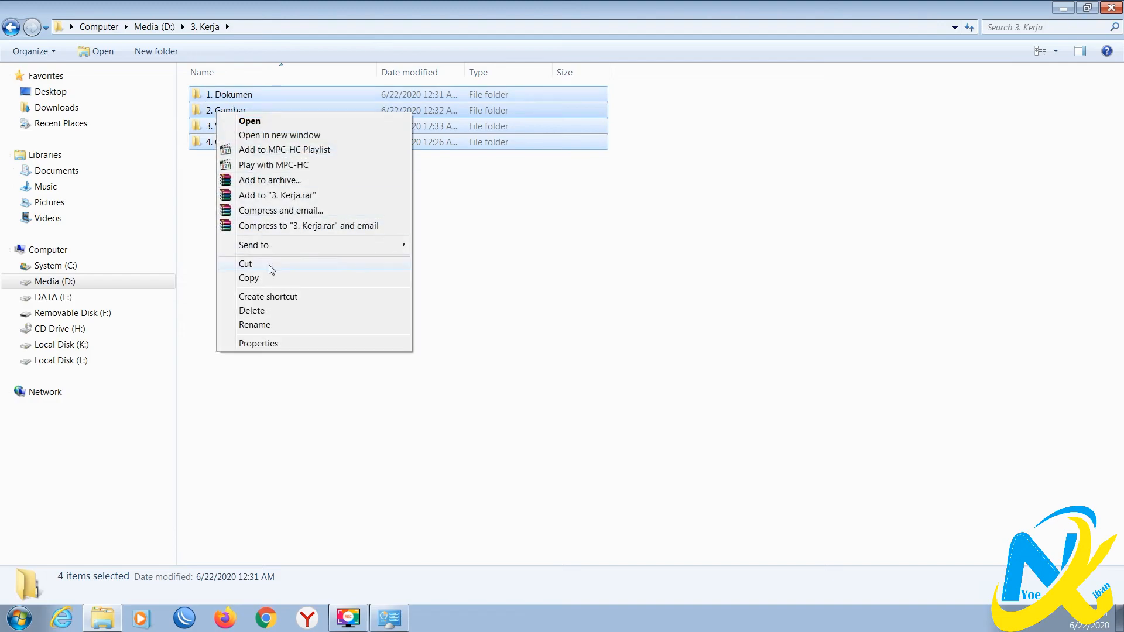
pyautogui.click(269, 265)
pyautogui.click(155, 27)
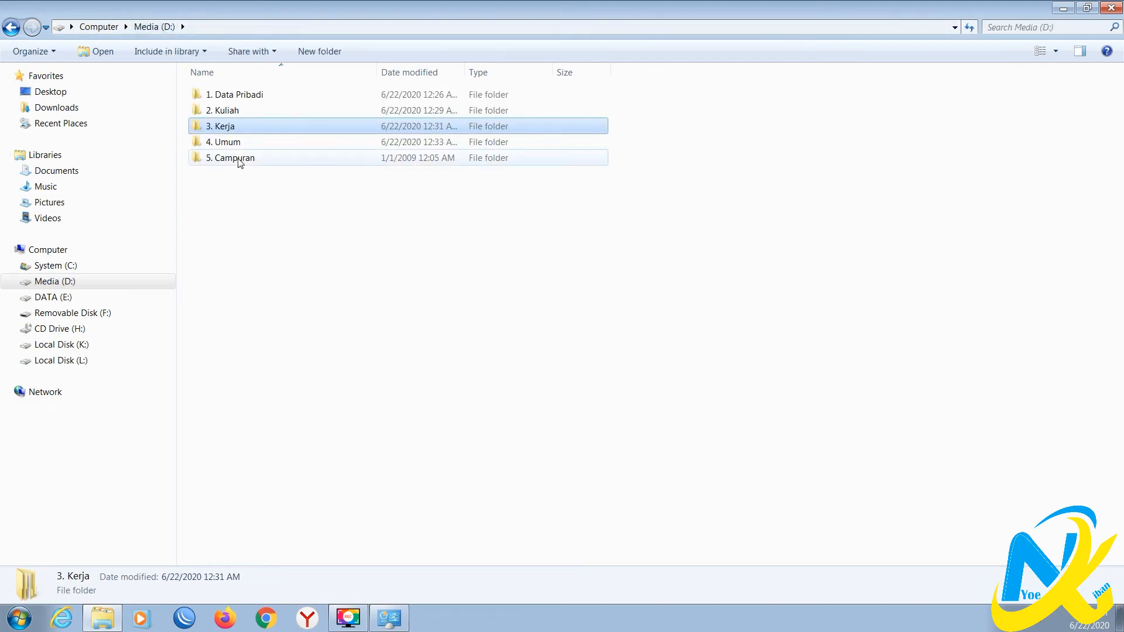
# Step: Paste the four subfolders into the "4. Umum" folder
pyautogui.doubleClick(241, 142)
pyautogui.rightClick(282, 237)
pyautogui.click(315, 325)
pyautogui.click(251, 180)
# Step: Rename the "1. Dokumen" folder in "4. Umum" to "1. Musik"
pyautogui.click(256, 94)
pyautogui.click(255, 94)
pyautogui.moveTo(256, 95); pyautogui.dragTo(224, 94)
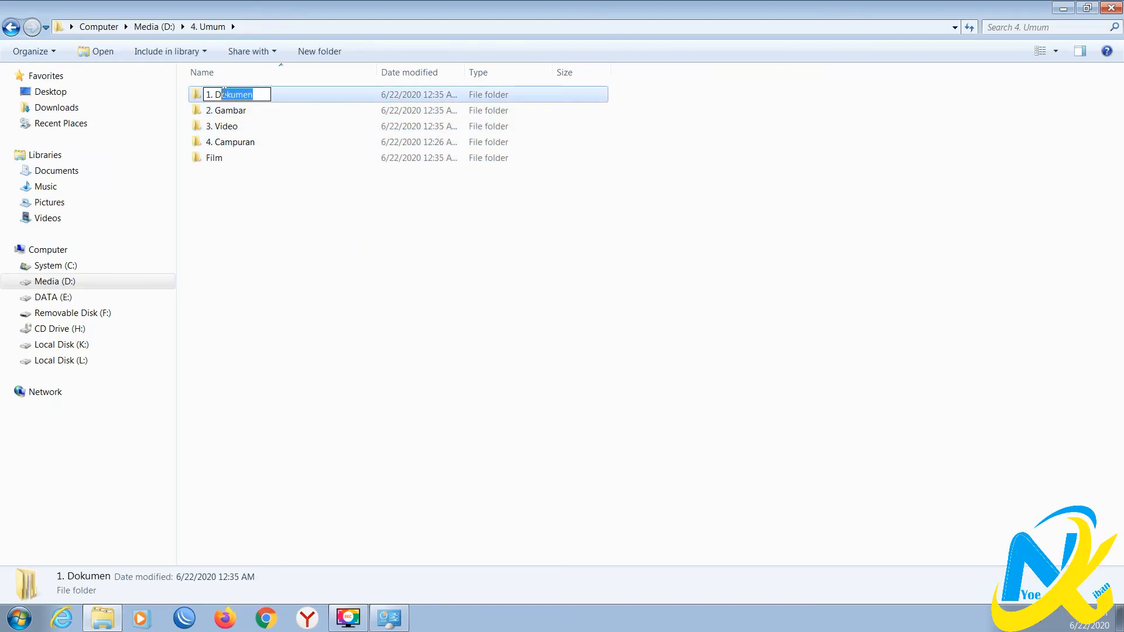
pyautogui.write('Musik')
# Step: Rename the "2. Gambar" folder in "4. Umum" to "2. Film"
pyautogui.click(223, 112)
pyautogui.click(223, 111)
pyautogui.click(215, 111)
pyautogui.moveTo(215, 110); pyautogui.dragTo(284, 119)
pyautogui.write('Film')
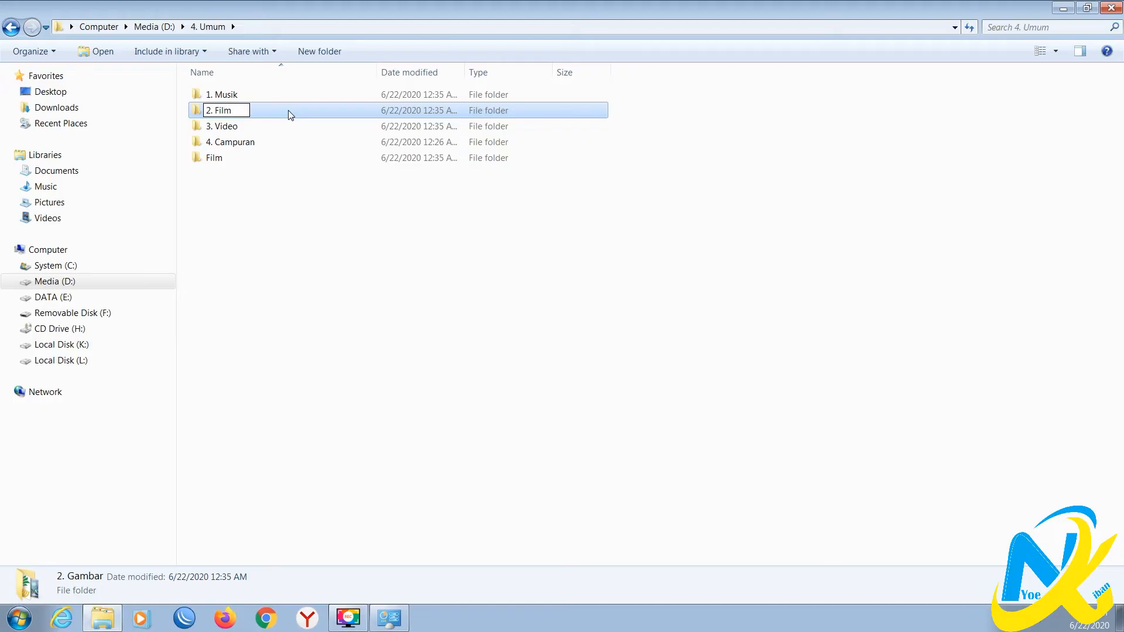
pyautogui.press('Return')
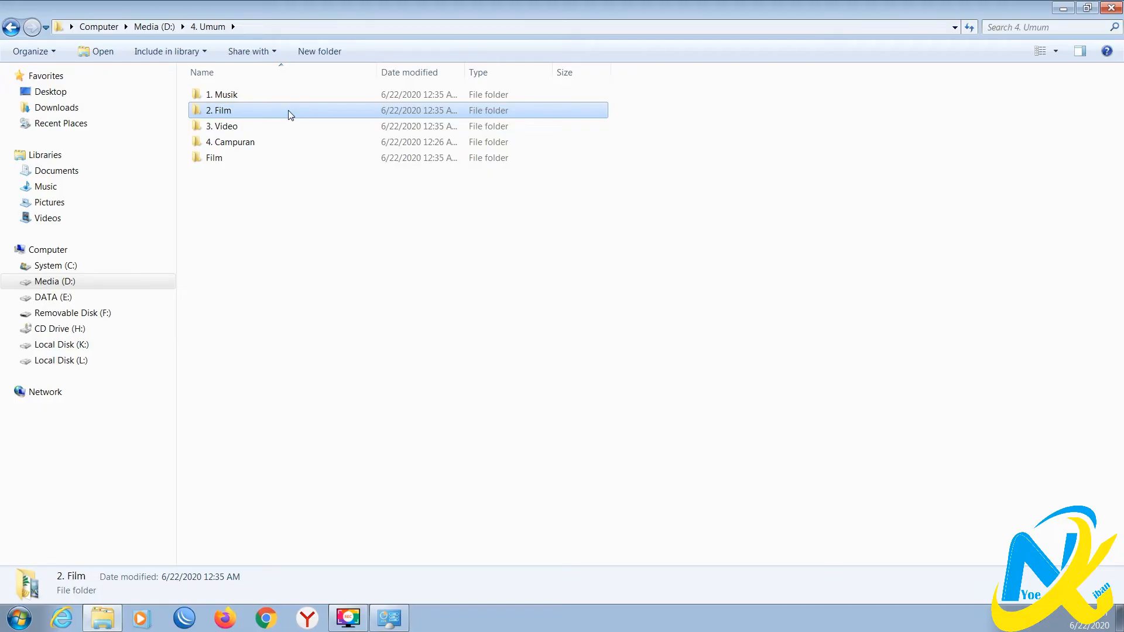
# Step: Rename the "3. Video" folder in "4. Umum" to "3. Animasi"
pyautogui.click(216, 126)
pyautogui.click(216, 126)
pyautogui.click(216, 125)
pyautogui.moveTo(216, 126); pyautogui.dragTo(348, 125)
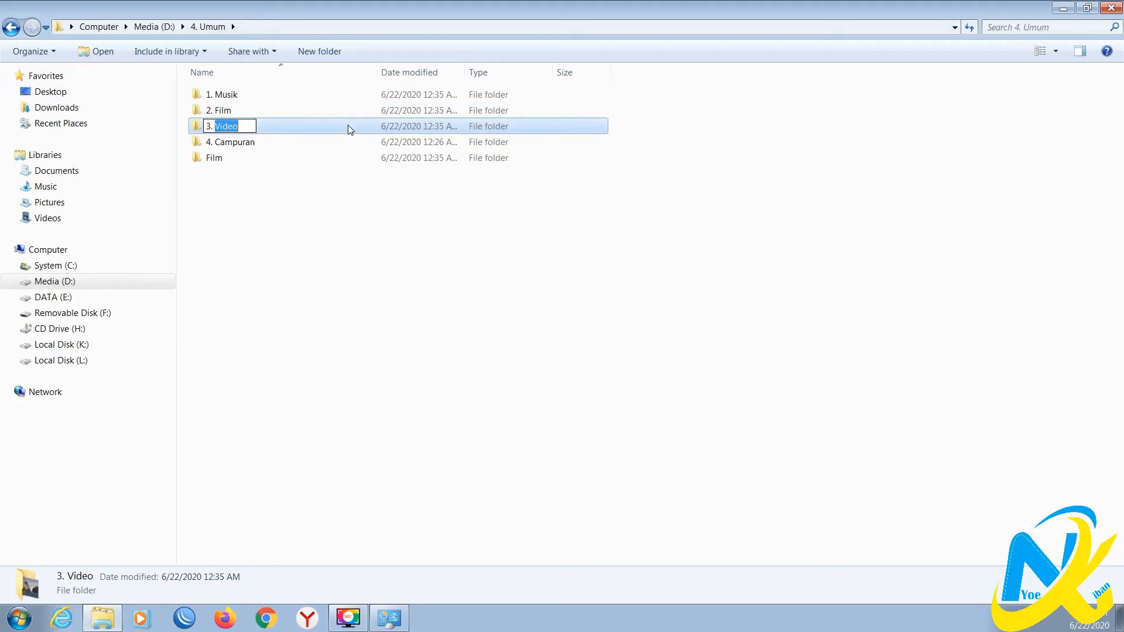
pyautogui.write('Animasi')
pyautogui.click(242, 144)
# Step: Delete the unnumbered "Film" folder from "4. Umum"
pyautogui.click(214, 158)
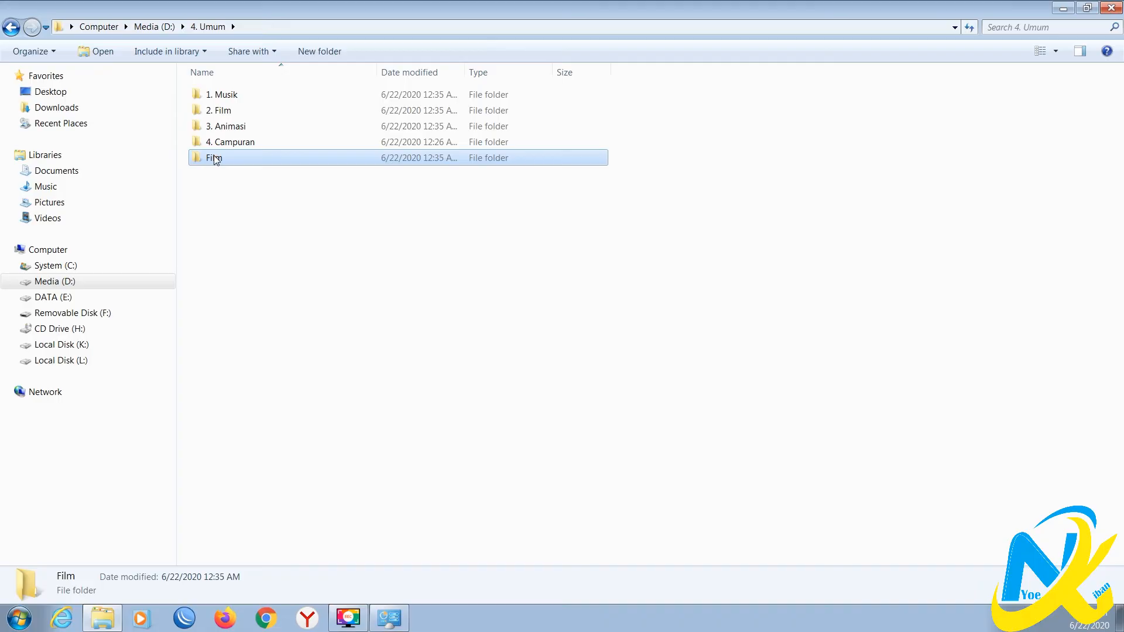
pyautogui.press('Delete')
pyautogui.press('Return')
pyautogui.click(238, 146)
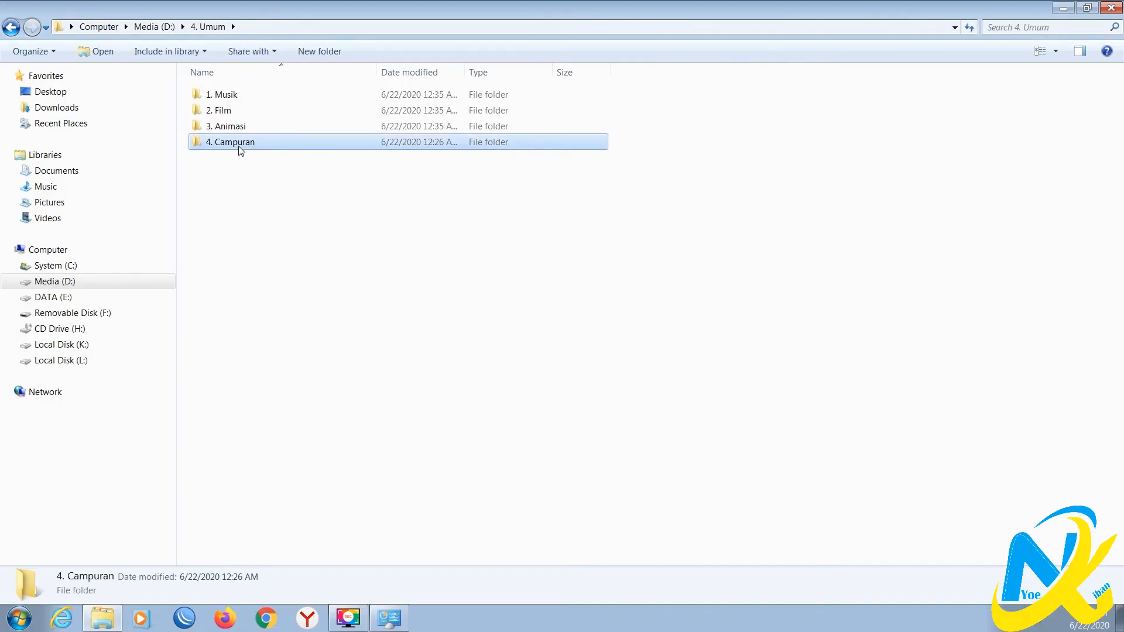
# Step: Rename the "Corel" subfolder of "1. Musik" in "4. Umum" to "Indonesia"
pyautogui.click(245, 94)
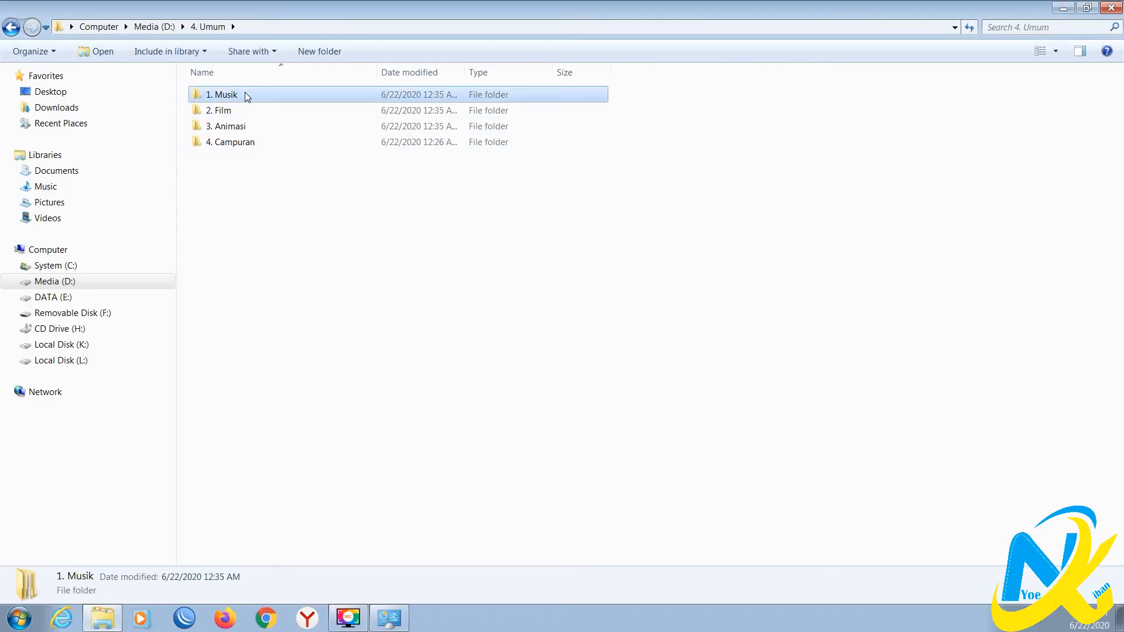
pyautogui.doubleClick(245, 94)
pyautogui.click(208, 94)
pyautogui.press('F2')
pyautogui.moveTo(206, 95); pyautogui.dragTo(259, 95)
pyautogui.write('Indonesia')
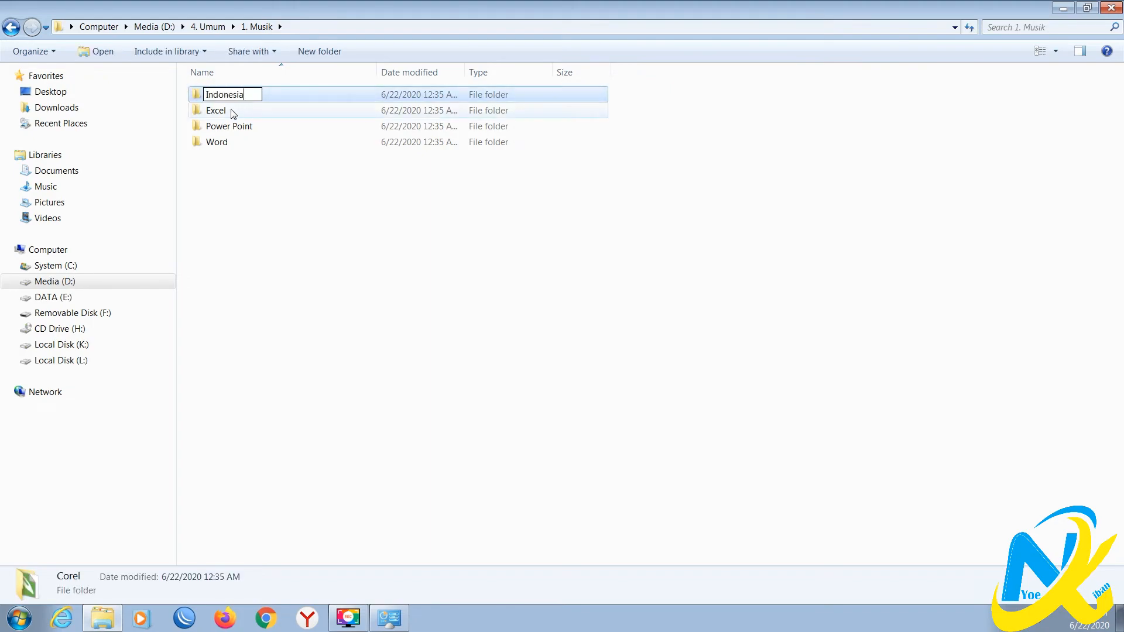
pyautogui.press('Return')
# Step: Rename the "Excel" subfolder of "1. Musik" to "Barat" and select the "Power Point" subfolder
pyautogui.click(213, 96)
pyautogui.press('F2')
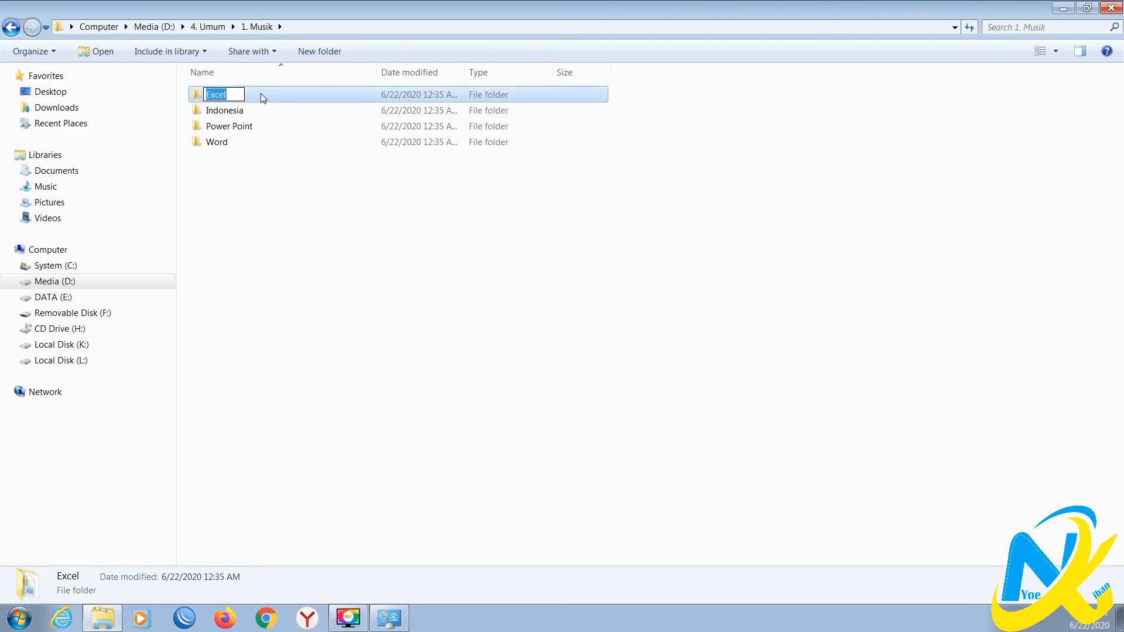
pyautogui.write('Barat')
pyautogui.click(328, 219)
pyautogui.click(223, 128)
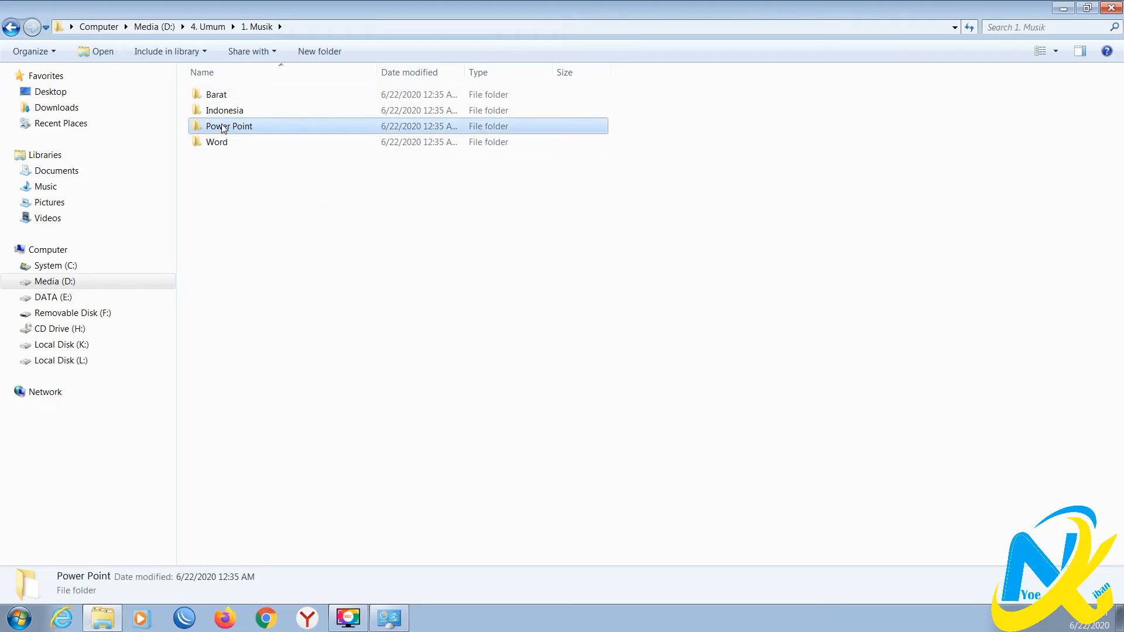
# Step: Rename the "Power Point" subfolder of "1. Musik" to "Hindi" and the "Word" subfolder to "Spanyol"
pyautogui.press('F2')
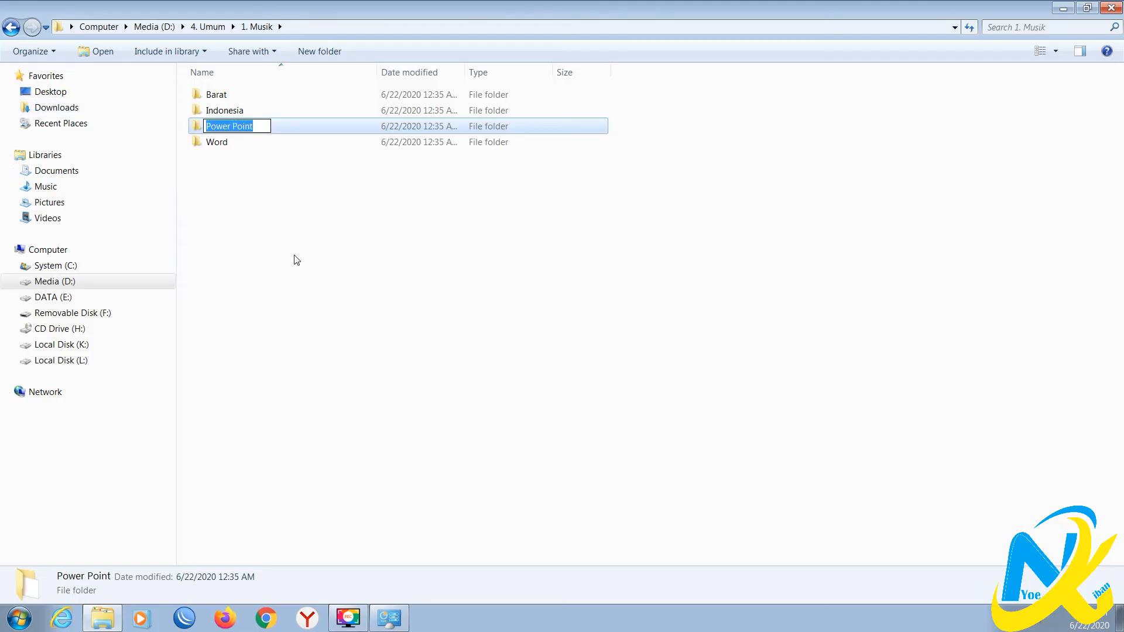
pyautogui.write('Hindi')
pyautogui.click(231, 145)
pyautogui.press('F2')
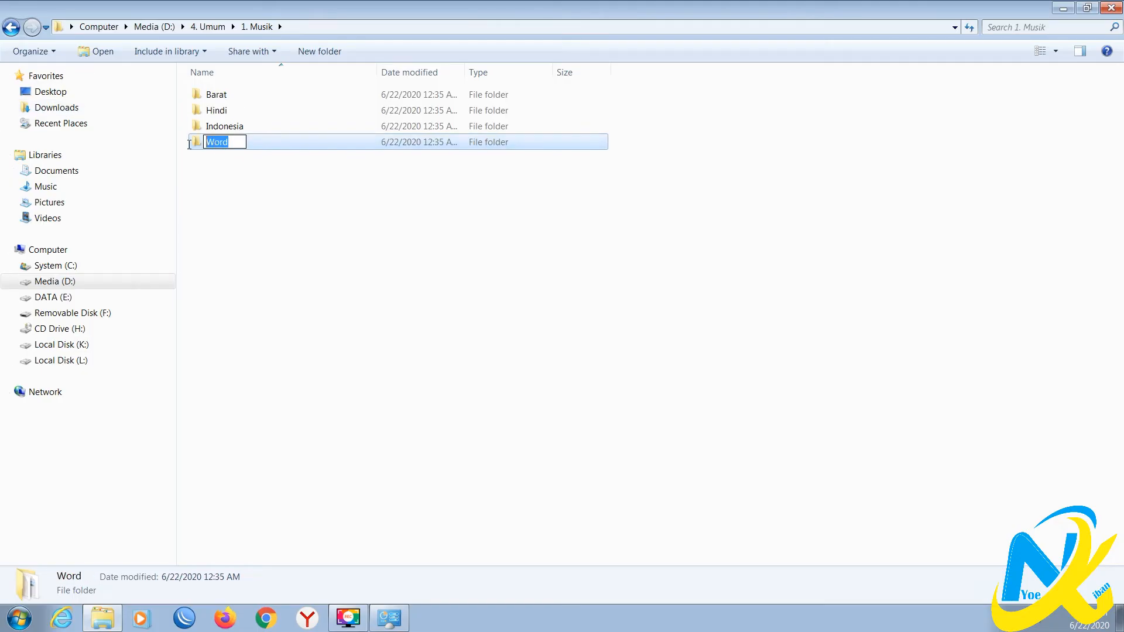
pyautogui.write('Spanyol')
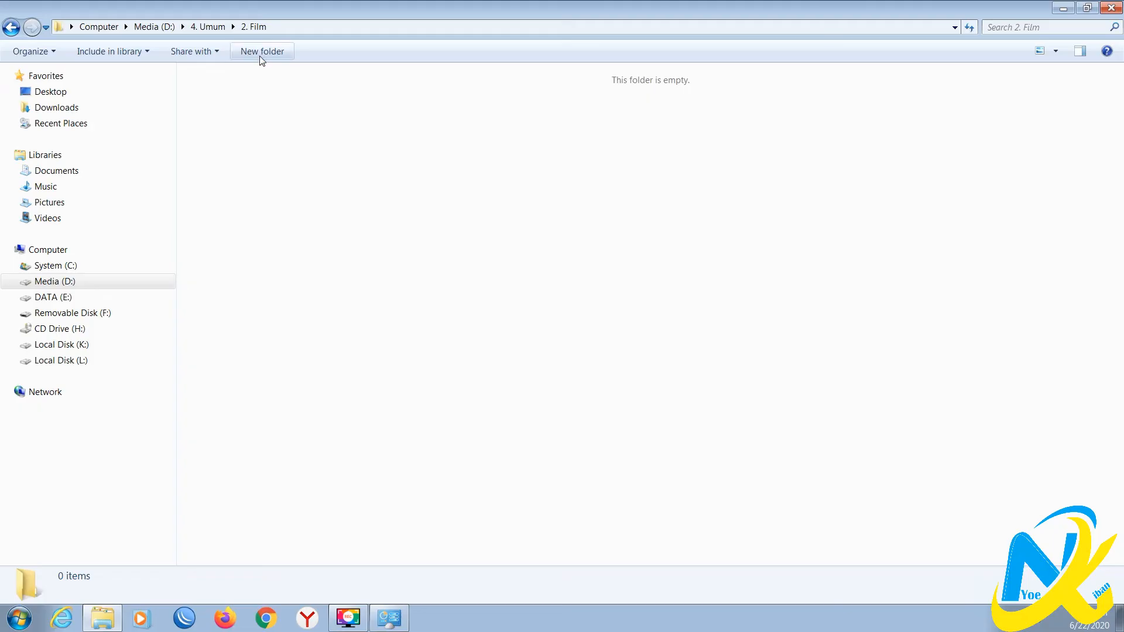
# Step: Create the subfolders "Indonesia", "Hollywood" and "Bollywood" in "2. Film" of "4. Umum"
pyautogui.click(261, 54)
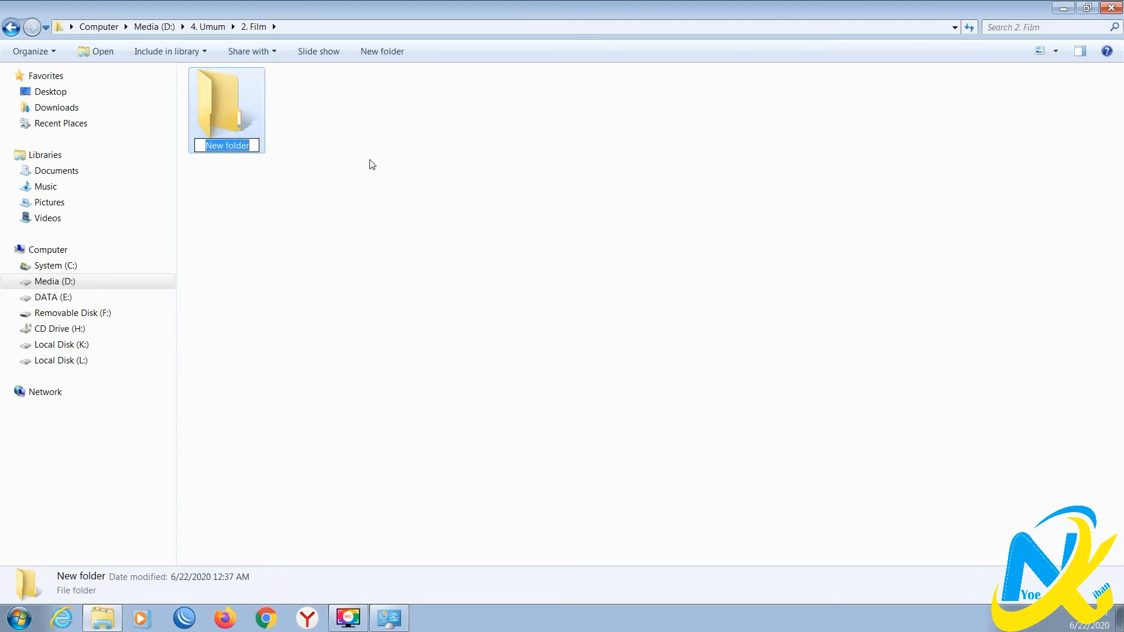
pyautogui.write('Ind')
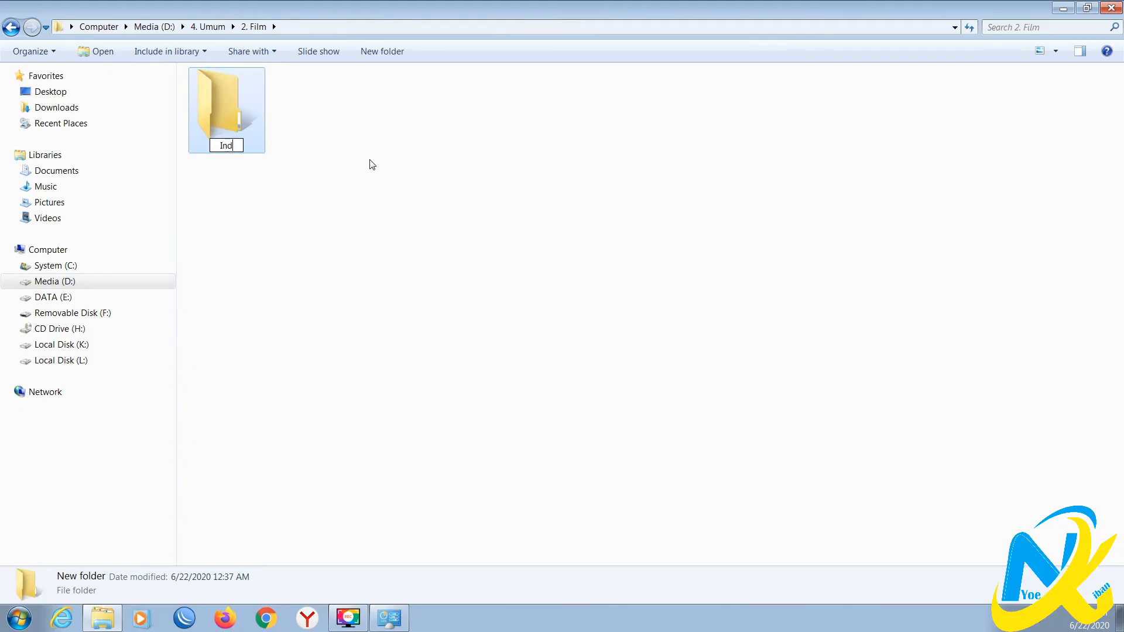
pyautogui.write('onesia')
pyautogui.press('Return')
pyautogui.hotkey('ctrl', 'shift', 'n')
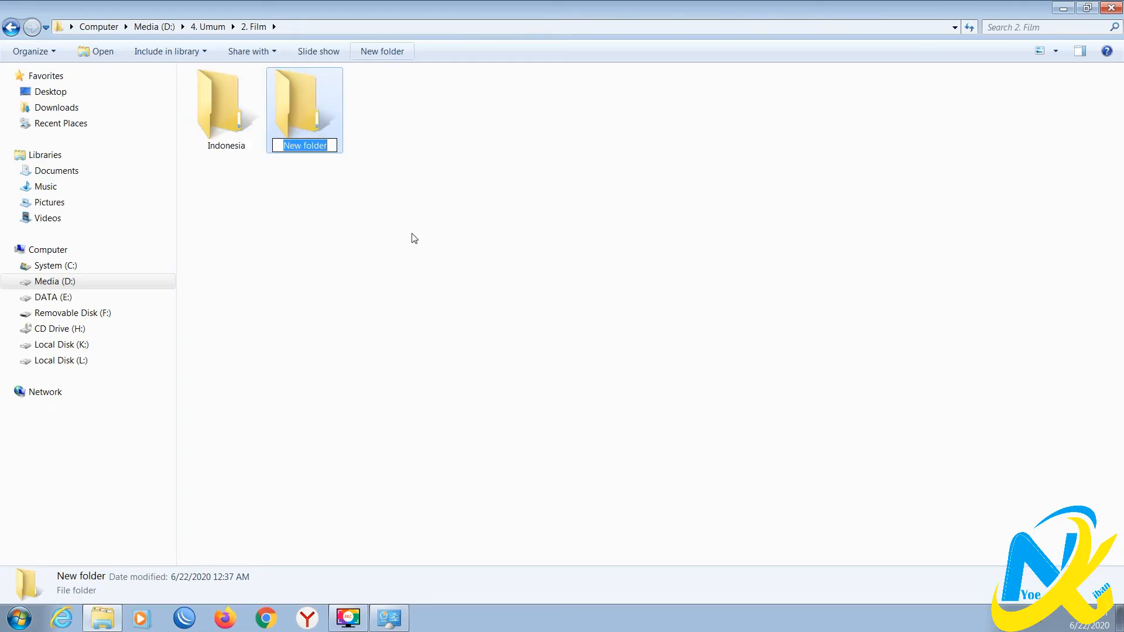
pyautogui.write('Hollywood')
pyautogui.press('Return')
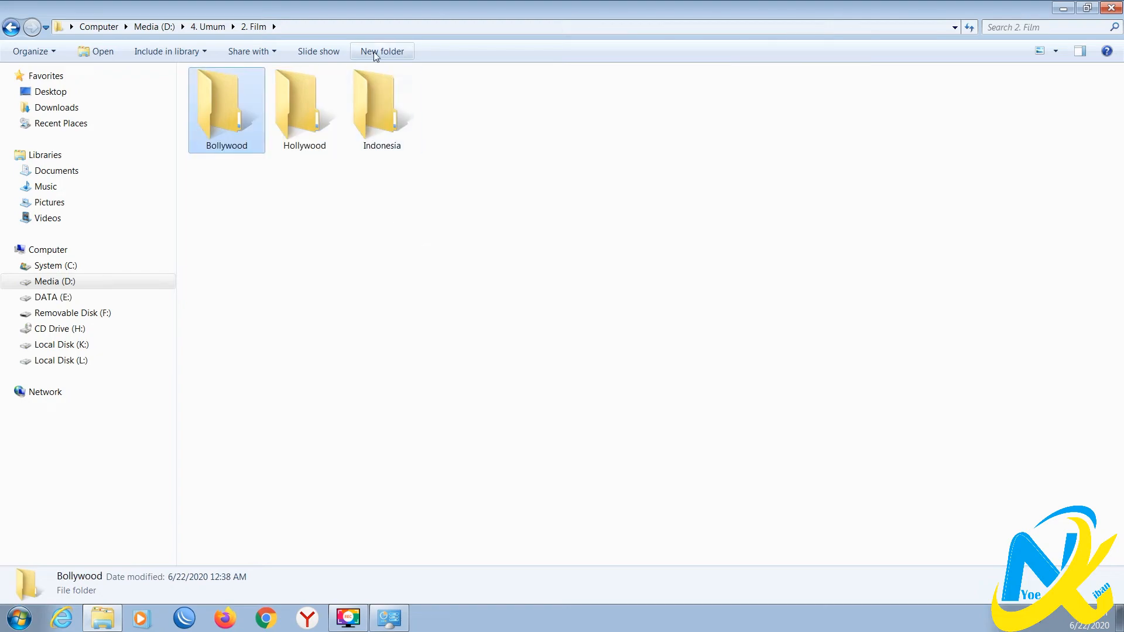
# Step: Add the subfolders "Korea" and "Dokumenter" to "2. Film"
pyautogui.click(381, 52)
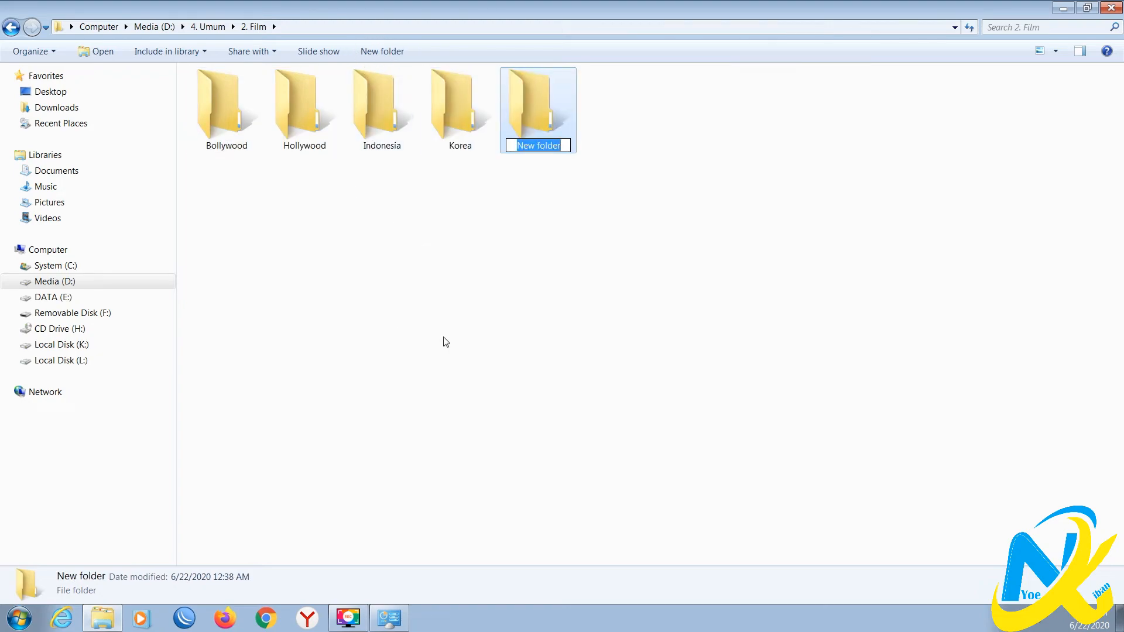
pyautogui.write('Dok')
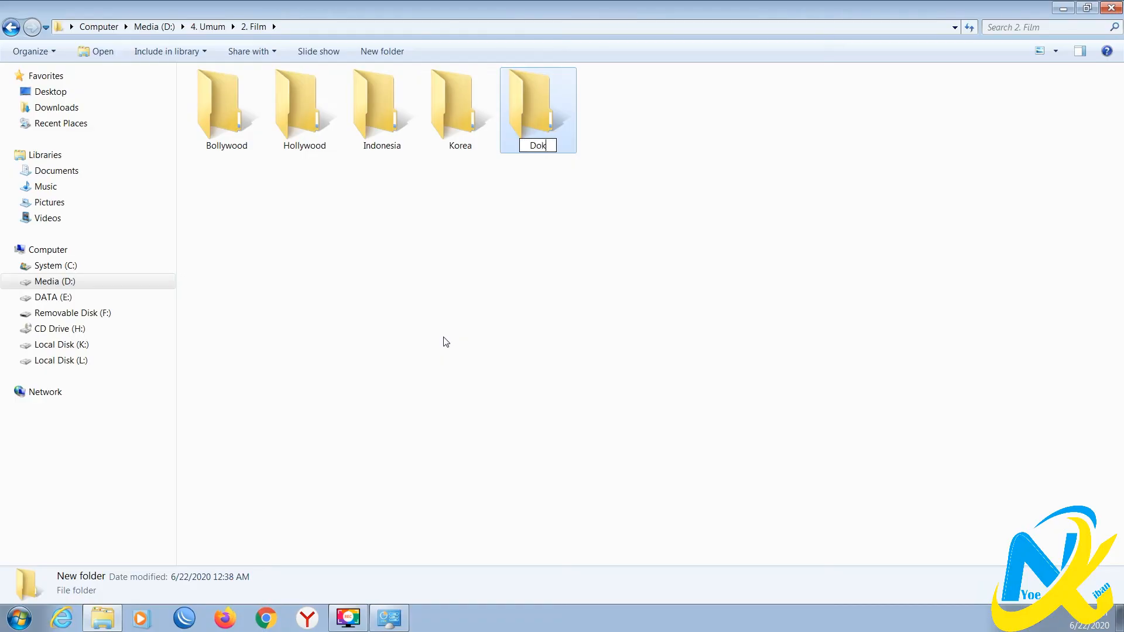
pyautogui.write('umenter')
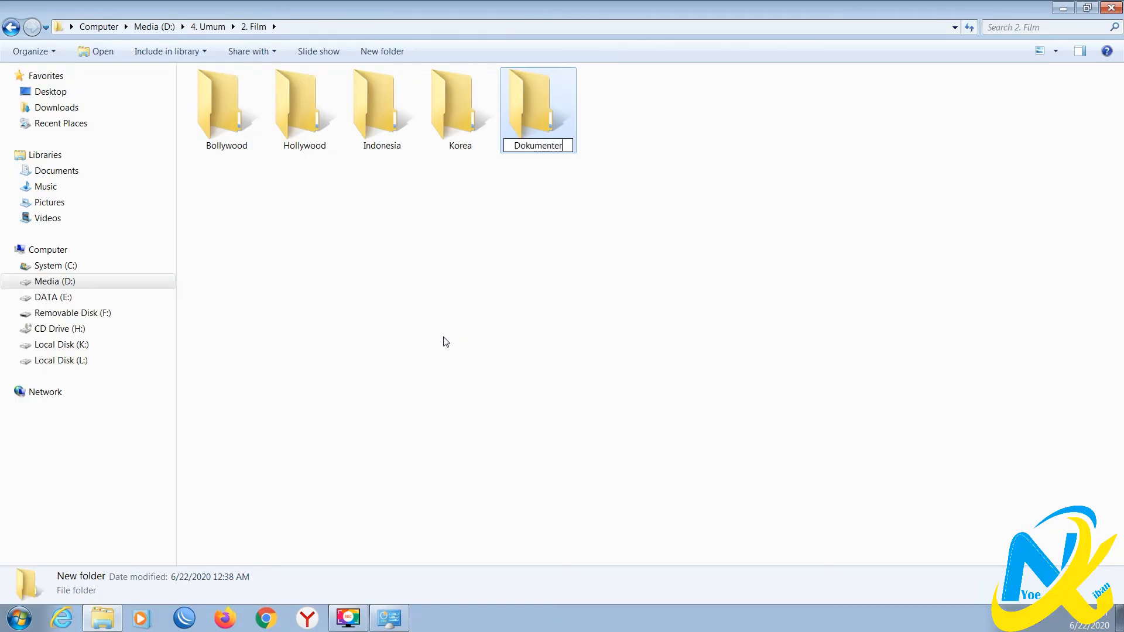
pyautogui.click(497, 317)
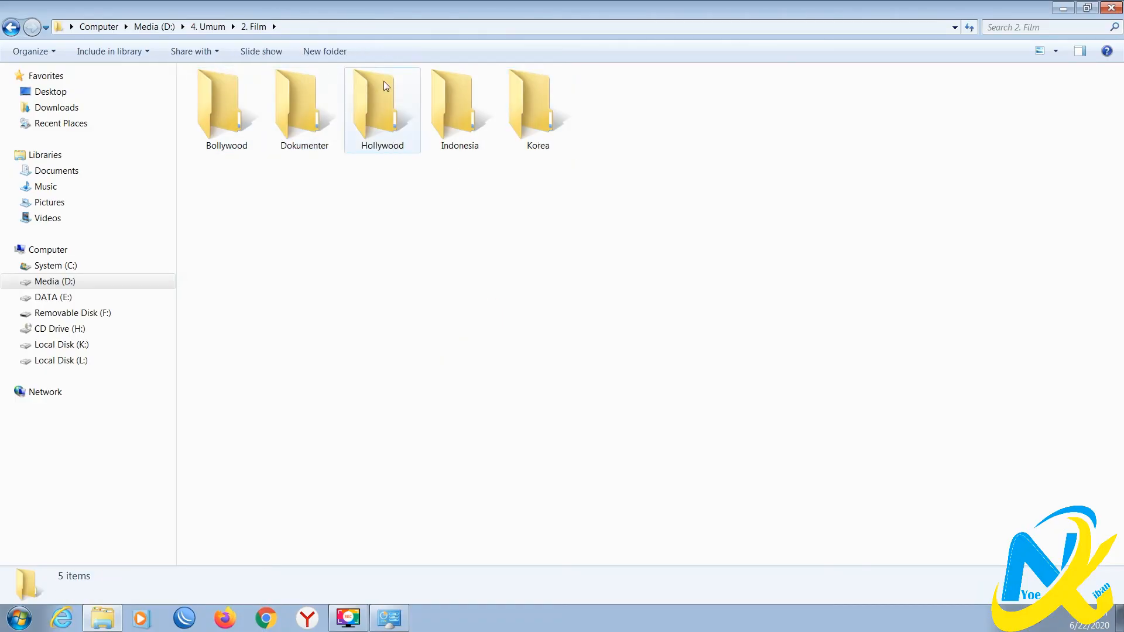
# Step: Open the "Hollywood" folder in "2. Film" and create the genre subfolders "Perang" and "Romantis"
pyautogui.click(394, 123)
pyautogui.doubleClick(394, 123)
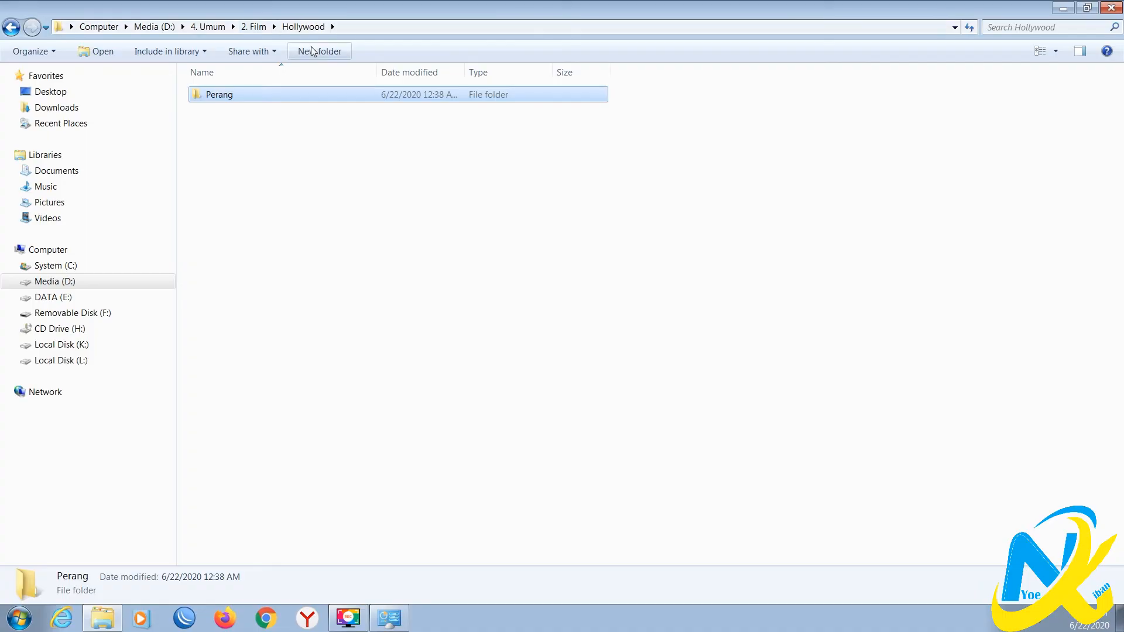
pyautogui.click(312, 52)
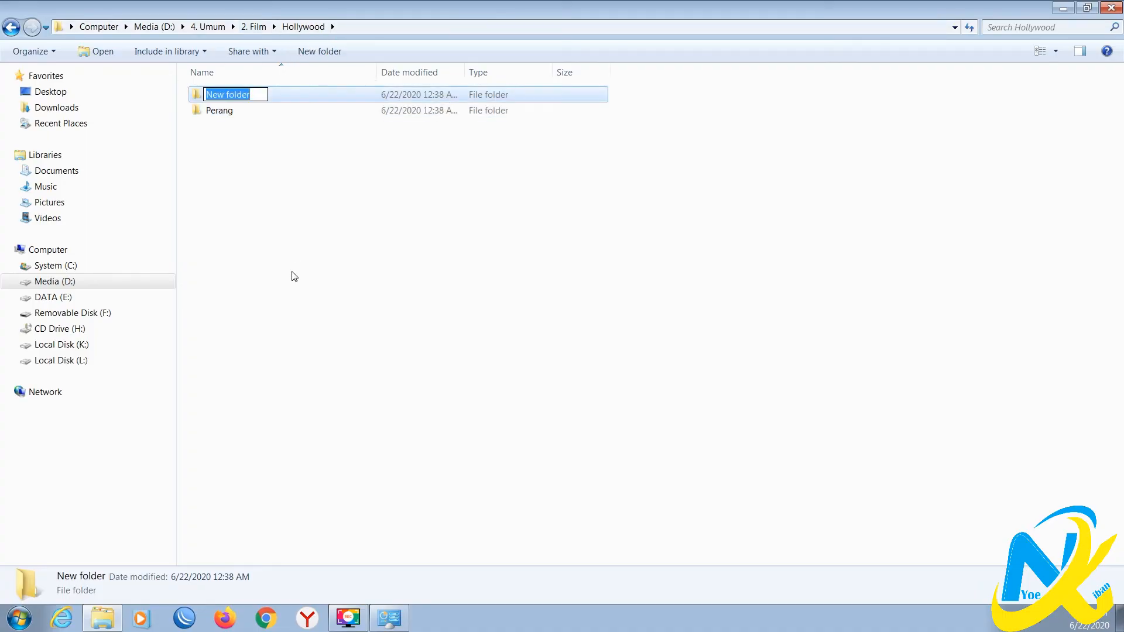
pyautogui.write('Romantis')
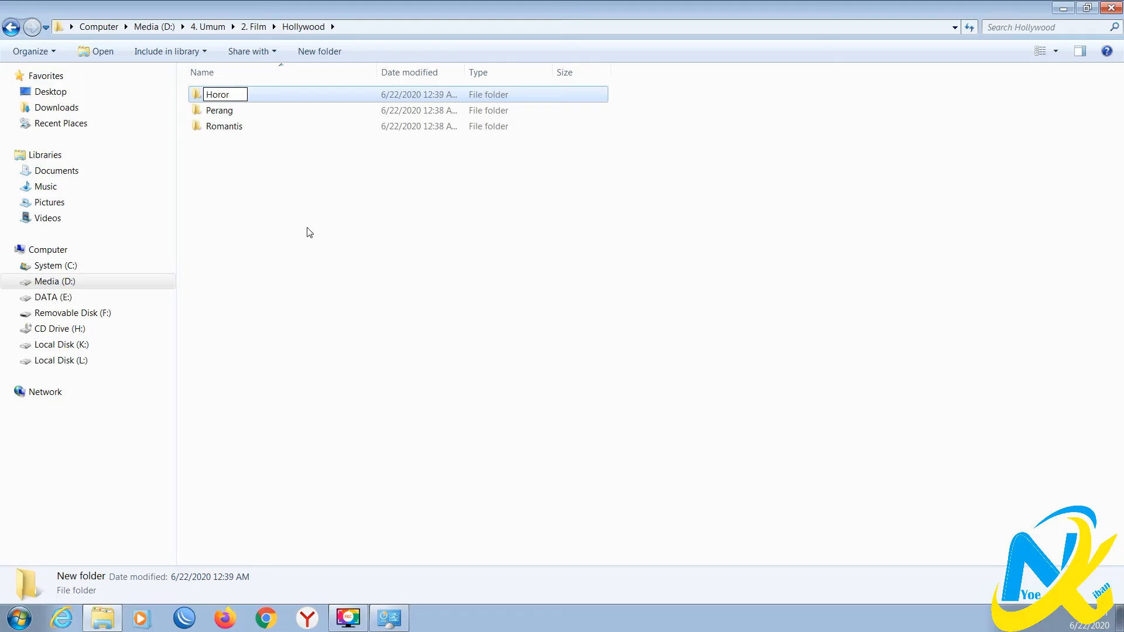
# Step: Add the subfolders "Horor" and "Pertualangan" to "Hollywood" and return to "2. Film"
pyautogui.press('Return')
pyautogui.click(316, 52)
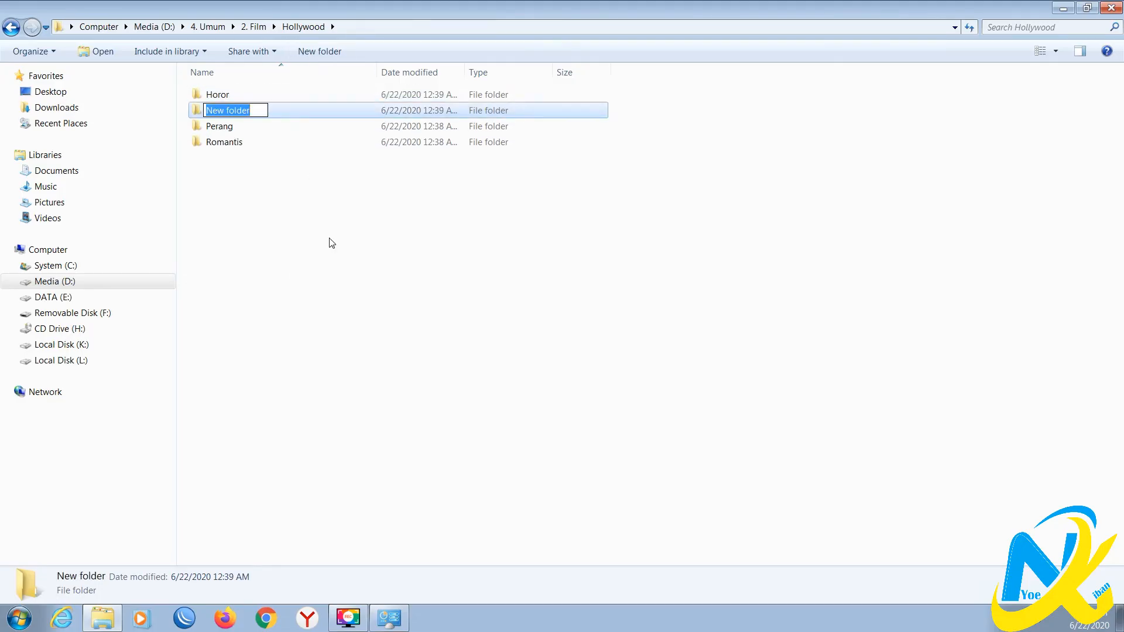
pyautogui.write('Pertualangan')
pyautogui.press('Return')
pyautogui.click(253, 27)
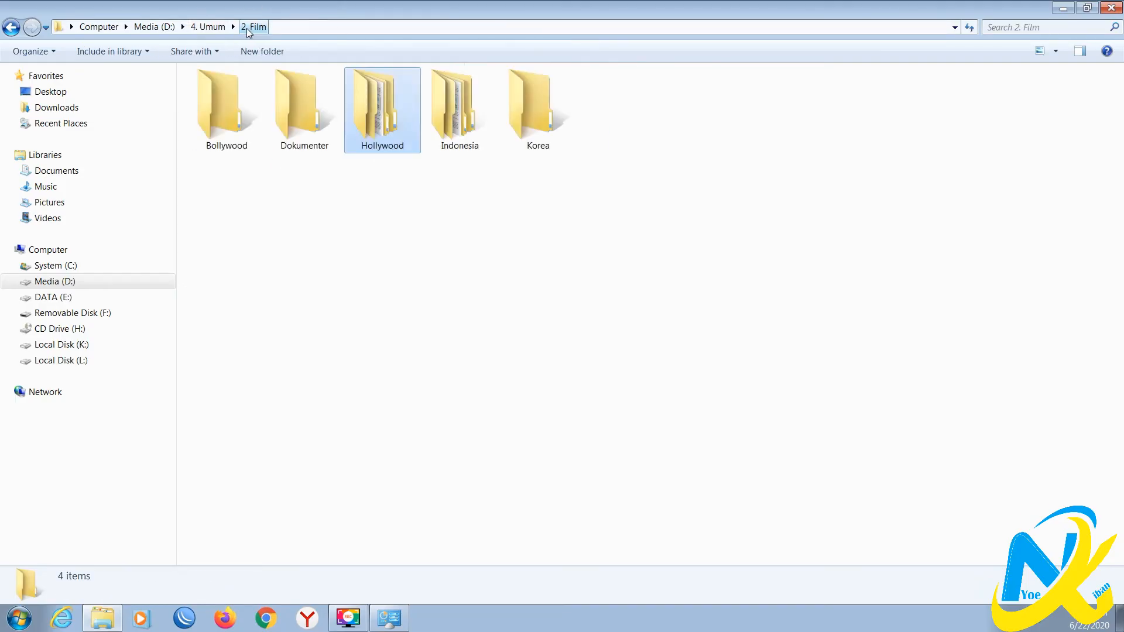
pyautogui.click(537, 136)
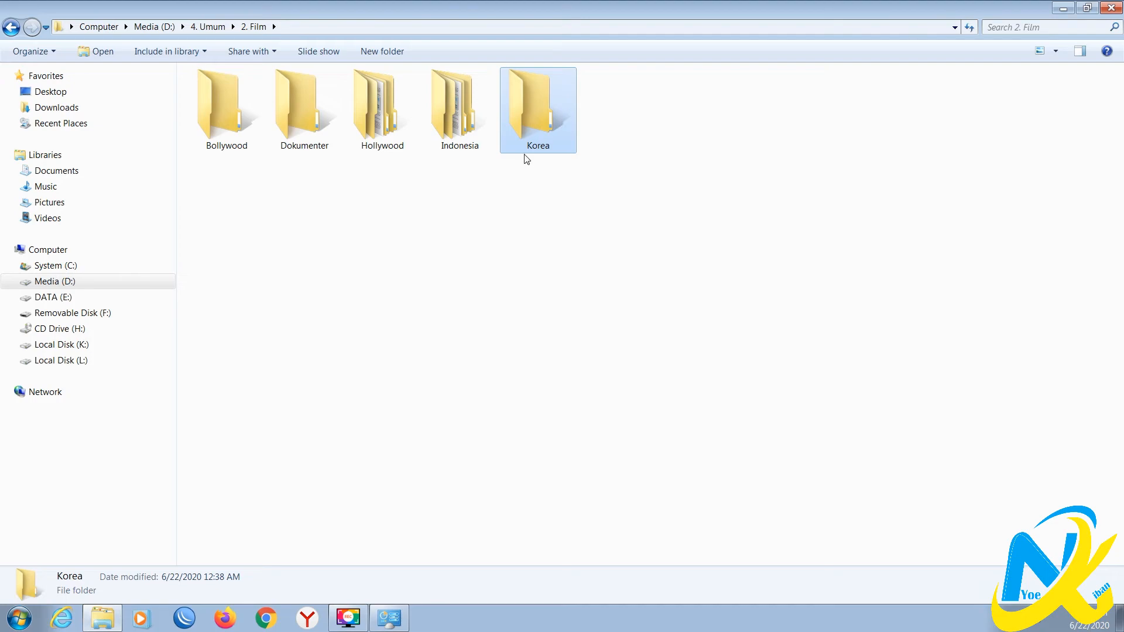
pyautogui.doubleClick(252, 130)
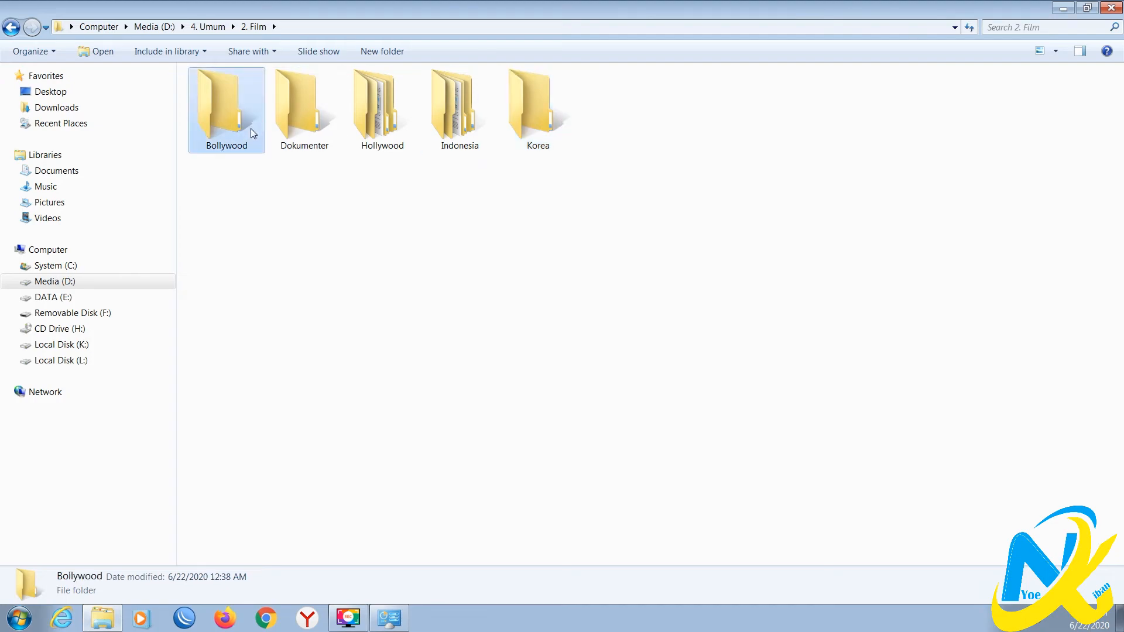
pyautogui.press('BackSpace')
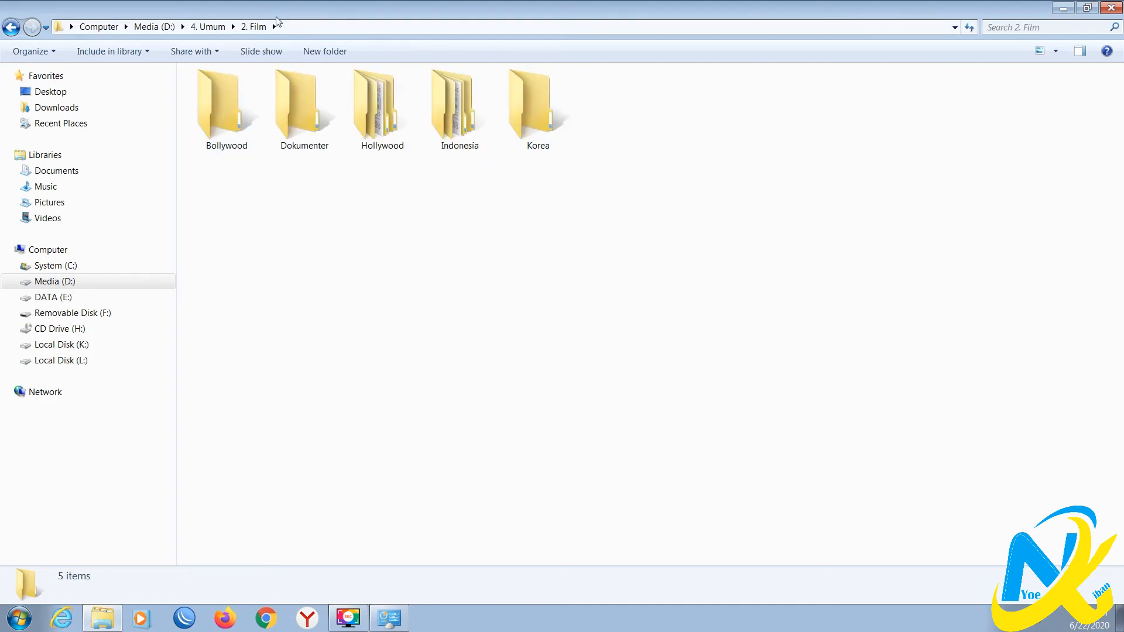
# Step: Go to the "Indonesia" folder of "1. Musik" in "4. Umum" and create a "Dangdut" subfolder
pyautogui.click(210, 27)
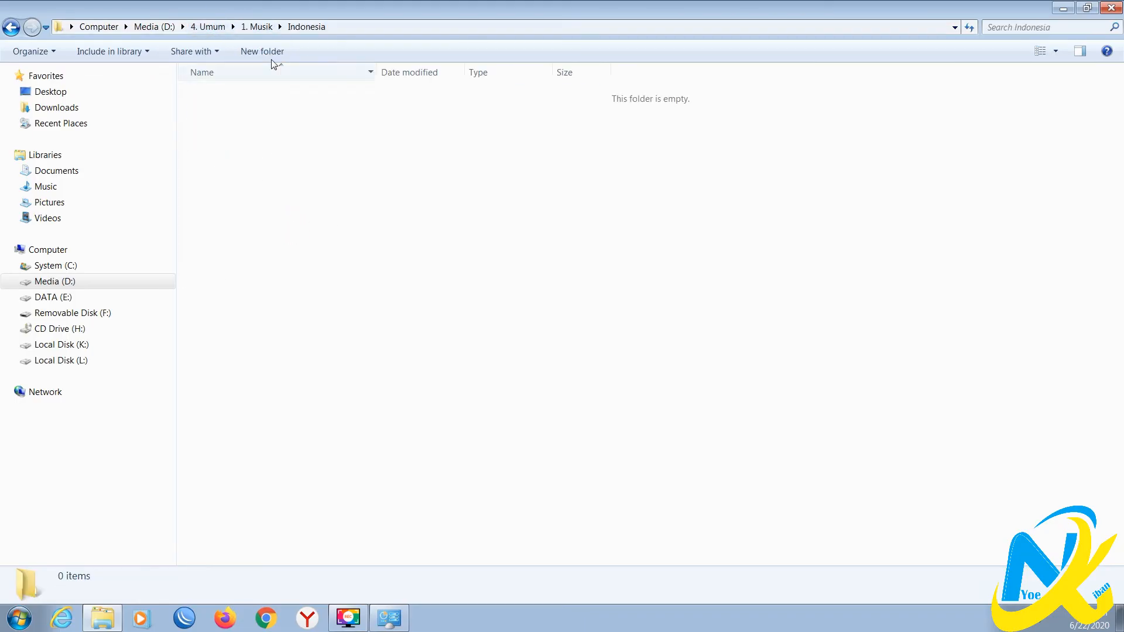
pyautogui.hotkey('ctrl', 'shift', 'n')
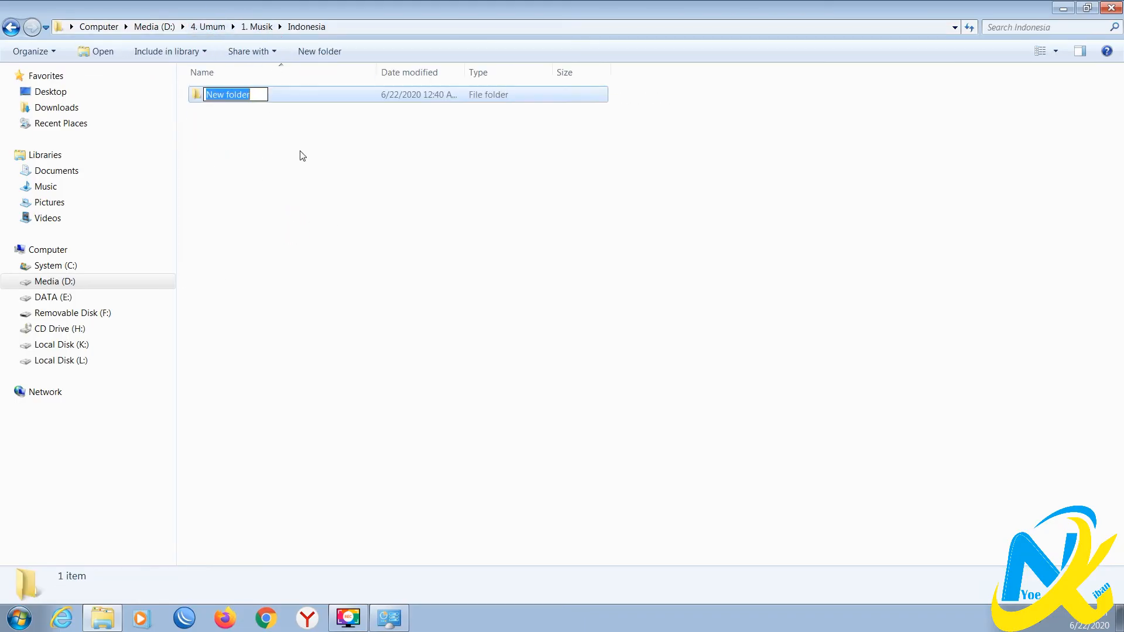
pyautogui.write('Dang')
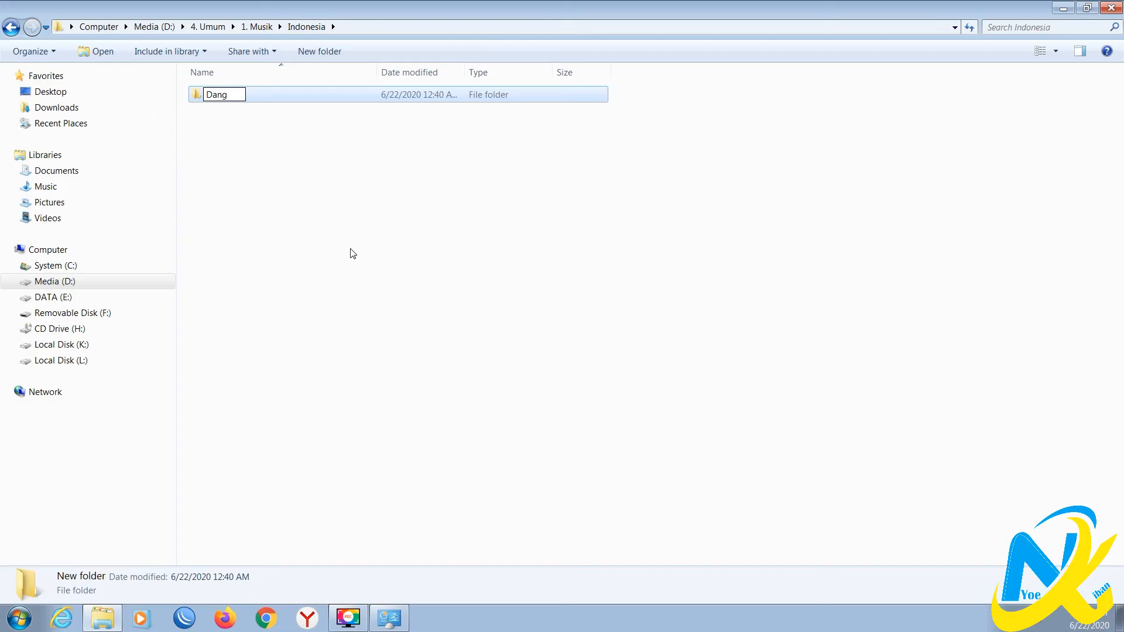
pyautogui.write('dut')
pyautogui.press('Return')
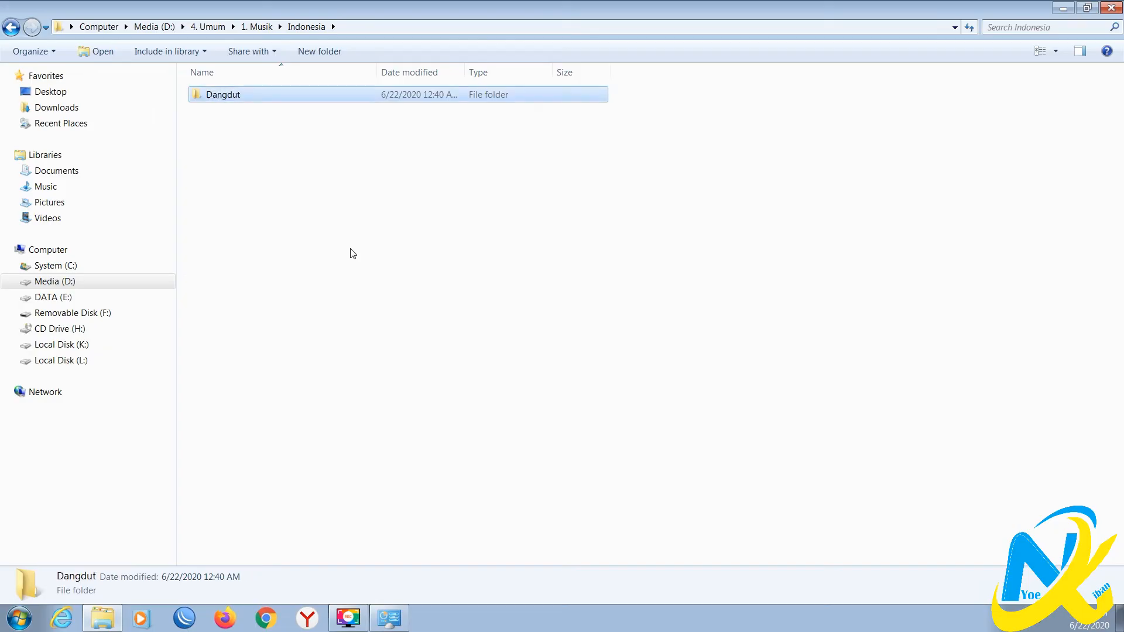
# Step: Add the subfolders "Pop" and "Daerah" to the "Indonesia" music folder
pyautogui.click(325, 51)
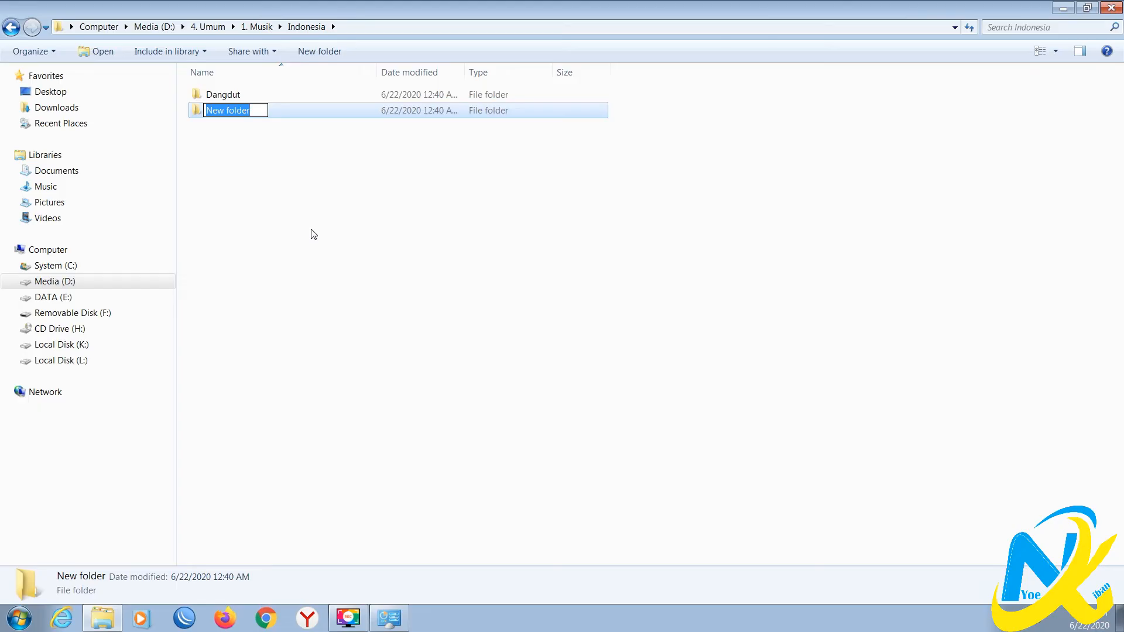
pyautogui.write('Pop')
pyautogui.press('Return')
pyautogui.click(321, 50)
pyautogui.write('Daerag')
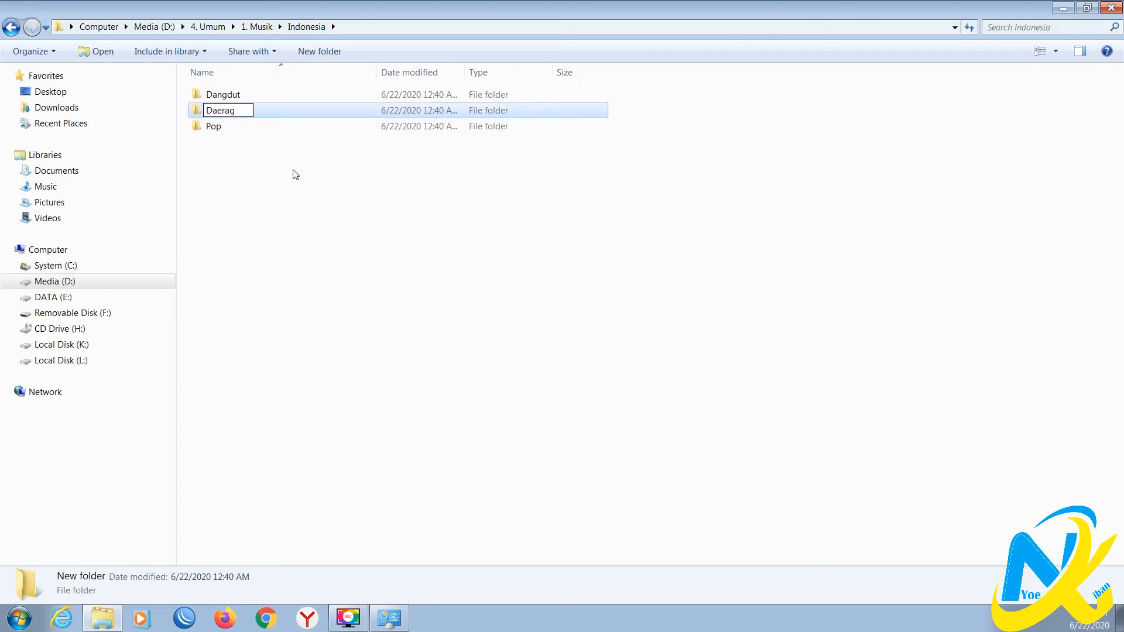
pyautogui.press('BackSpace')
pyautogui.write('h')
pyautogui.press('Return')
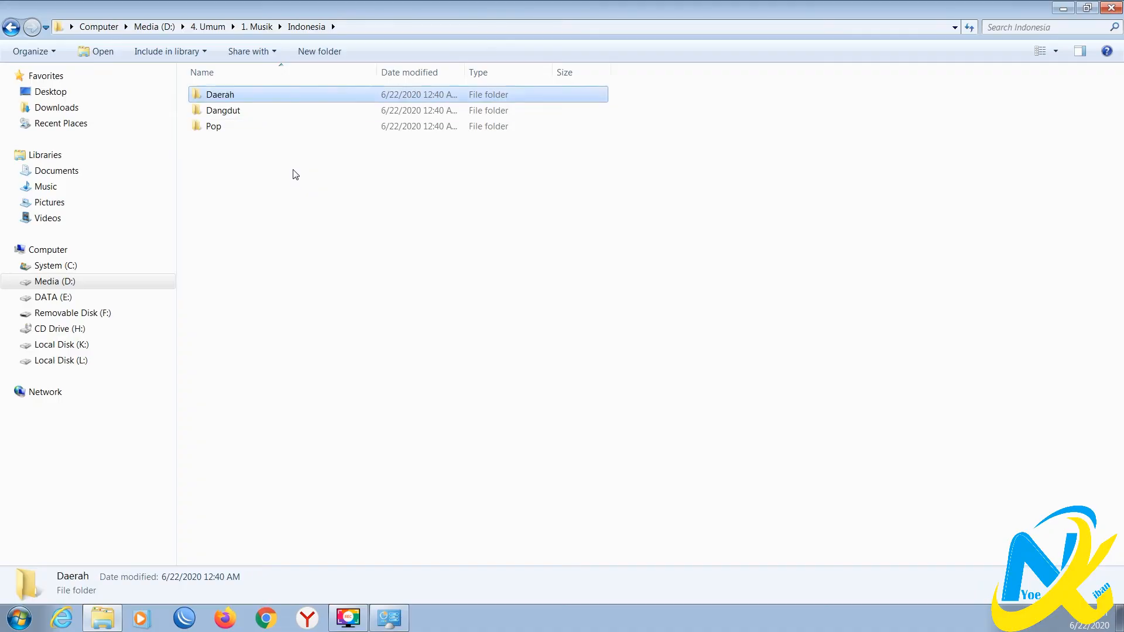
# Step: Create a "Slow Rock" subfolder in the "Indonesia" music folder
pyautogui.click(311, 53)
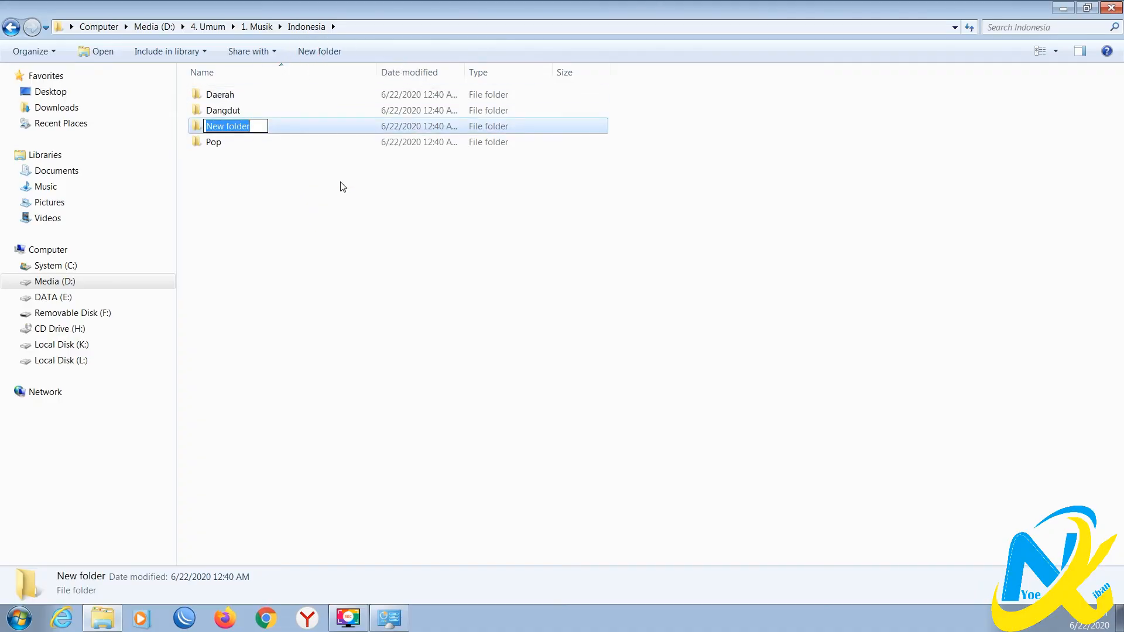
pyautogui.write('Slow')
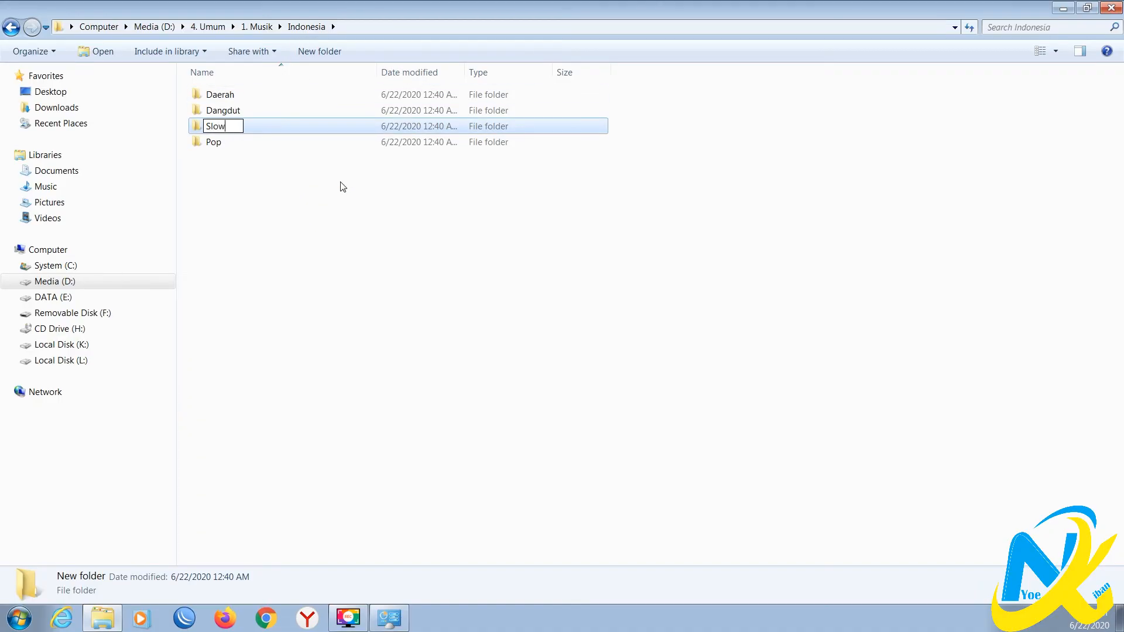
pyautogui.write(' Rock')
pyautogui.press('Return')
# Step: Add the subfolders "Jazz" and "Keroncong" to the "Indonesia" music folder
pyautogui.click(320, 51)
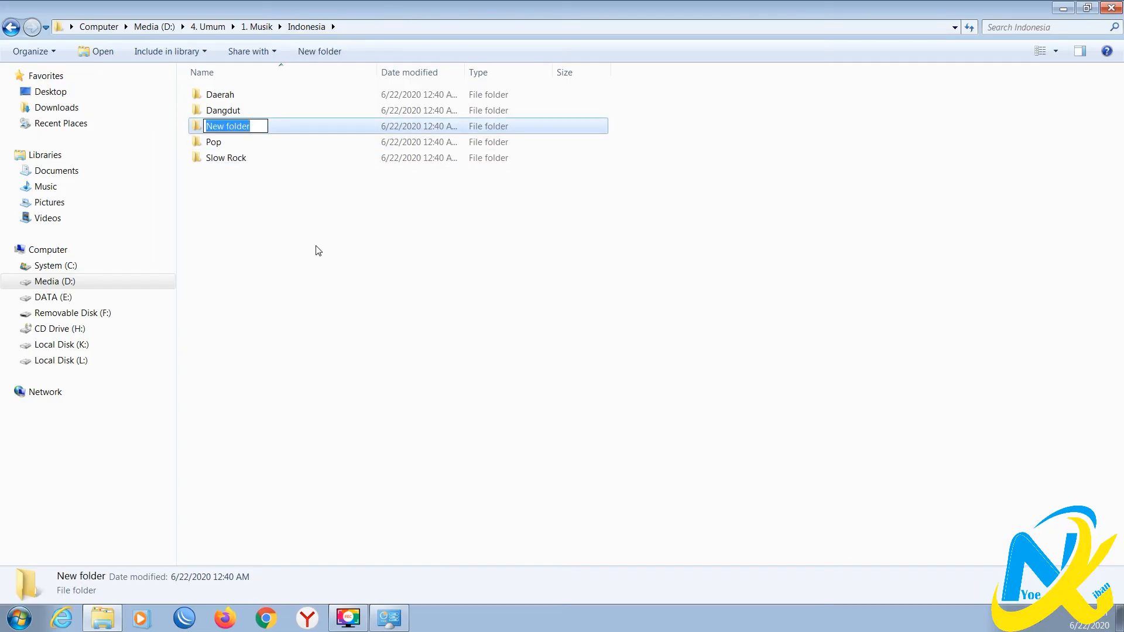
pyautogui.write('Jazz')
pyautogui.click(320, 51)
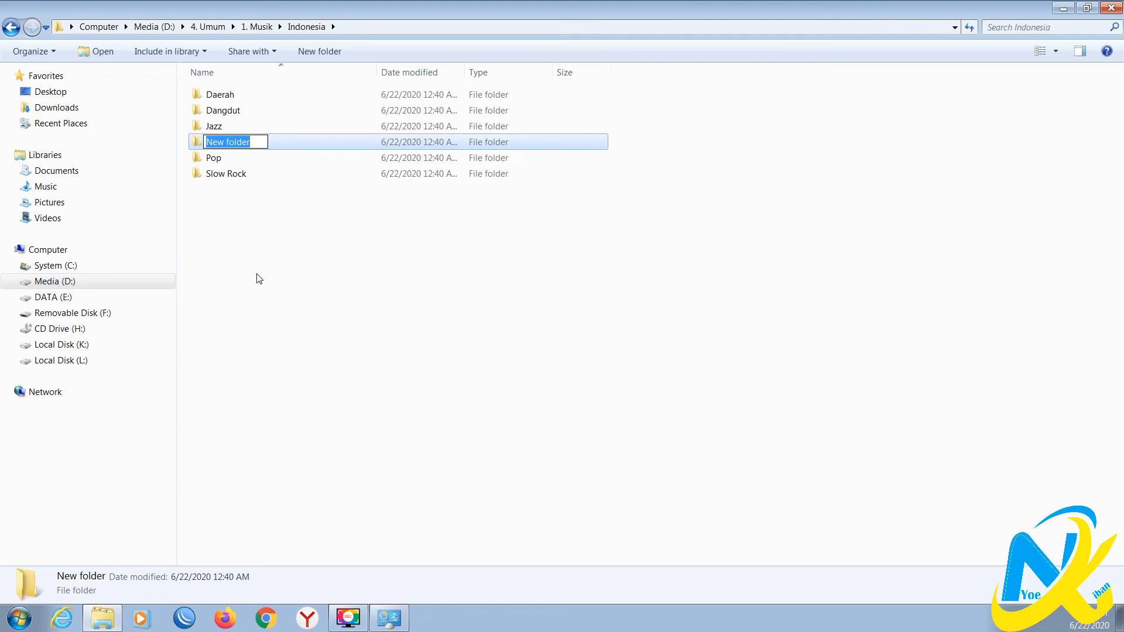
pyautogui.write('Keroncong')
pyautogui.click(256, 275)
pyautogui.rightClick(299, 234)
pyautogui.click(333, 285)
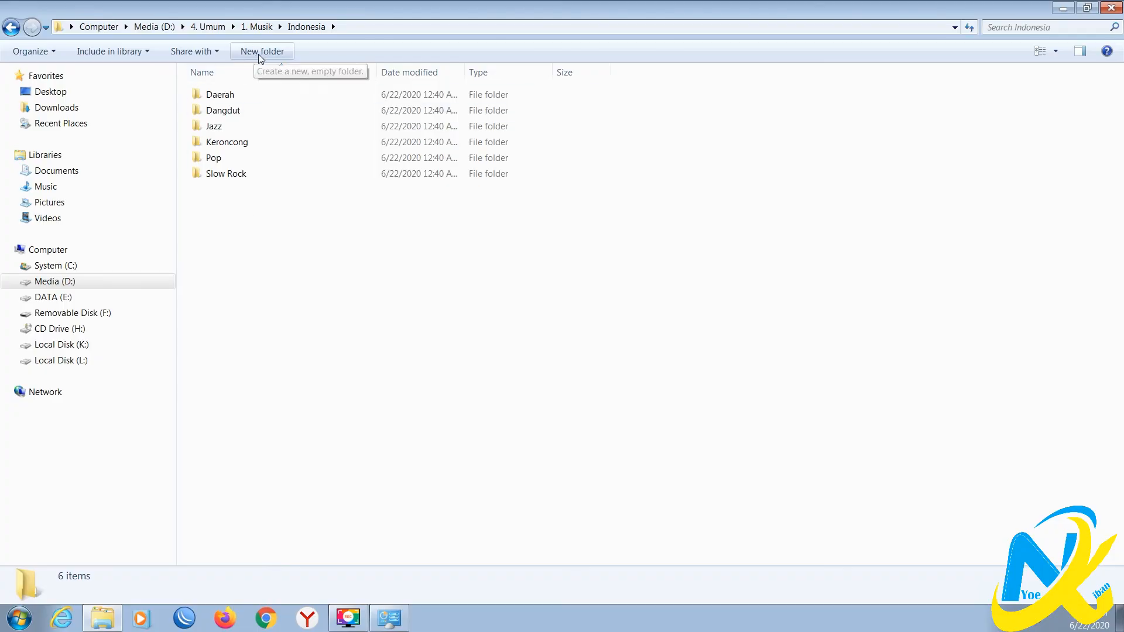
# Step: Return to "1. Musik", close the folder window and reopen the Computer drive overview
pyautogui.click(257, 26)
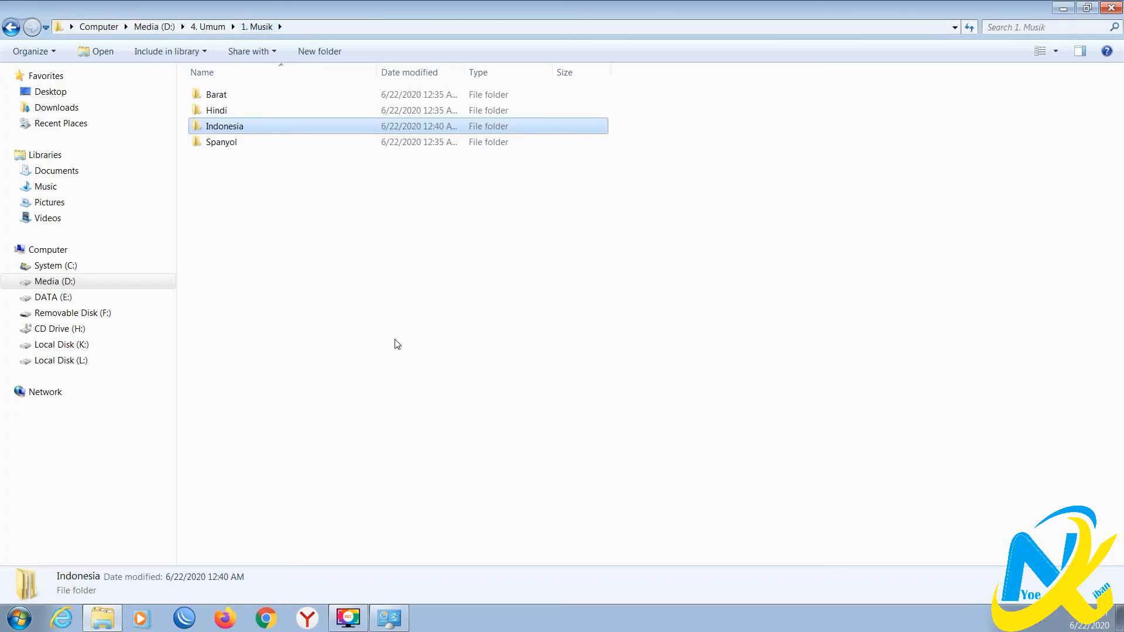
pyautogui.click(1111, 7)
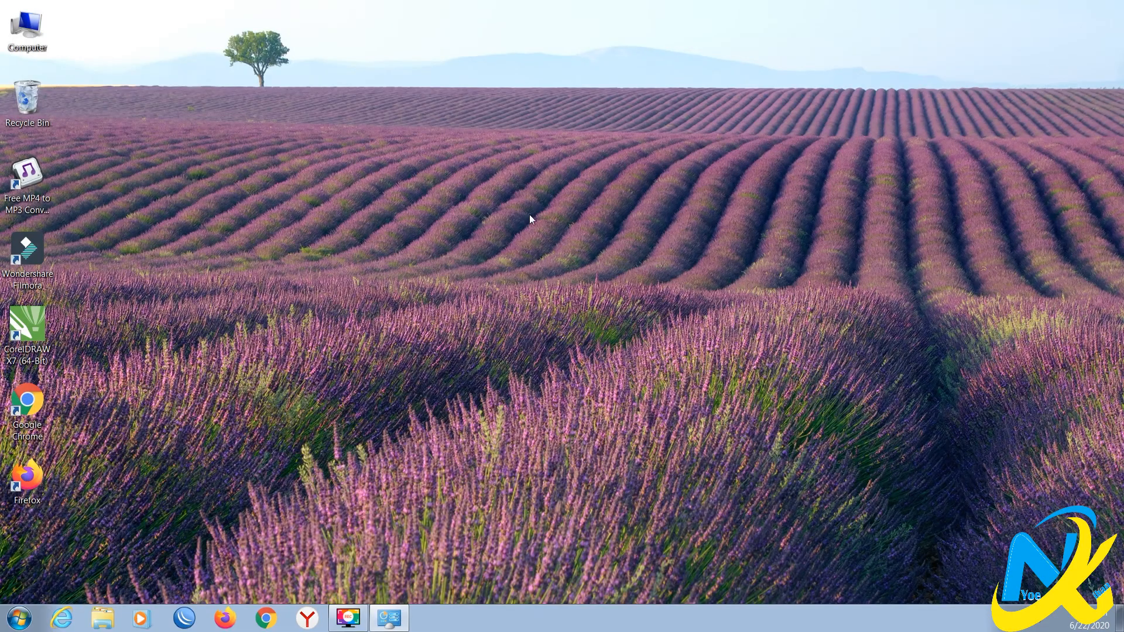
pyautogui.press('super')
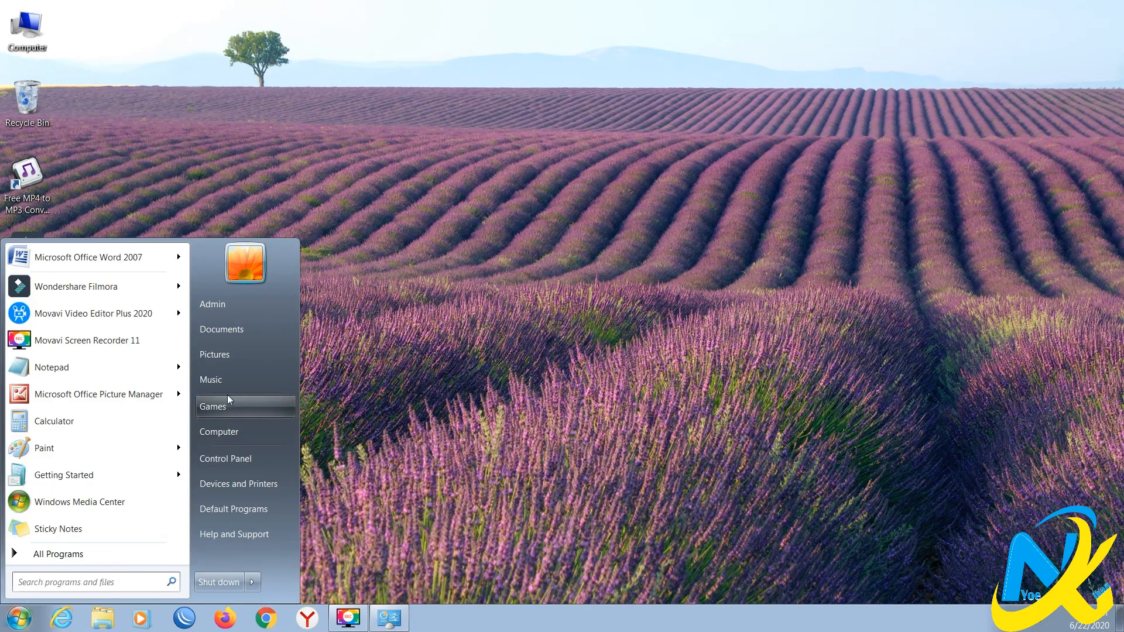
pyautogui.click(238, 431)
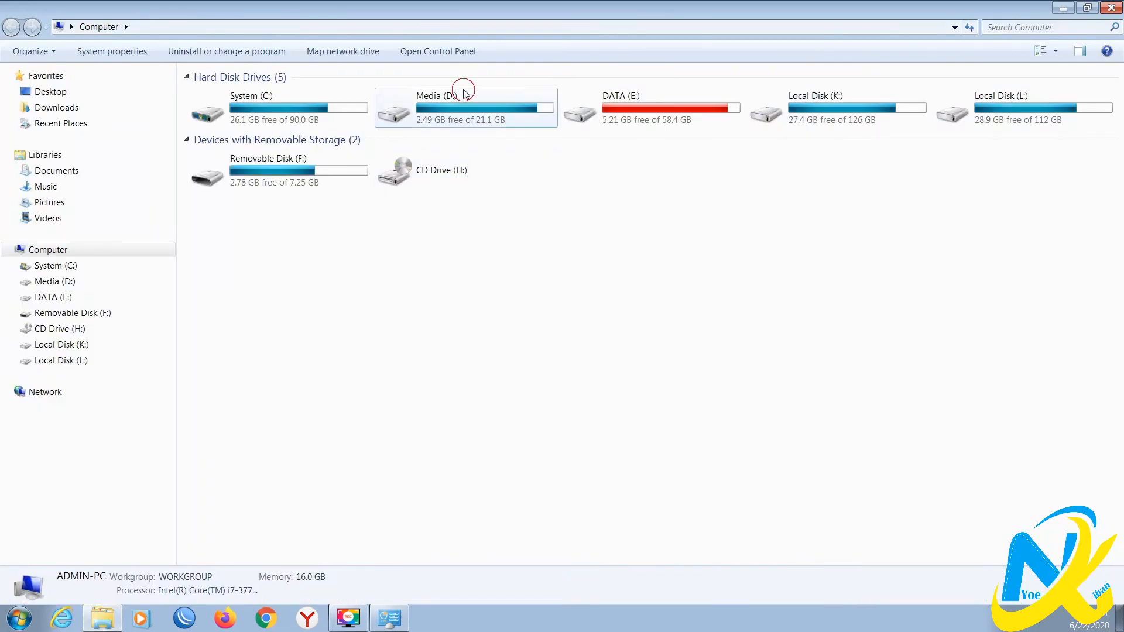
# Step: Open "1. Data Pribadi" on Media (D:) and examine its Dokumen, Gambar, Video and Campuran subfolders
pyautogui.doubleClick(463, 93)
pyautogui.doubleClick(278, 96)
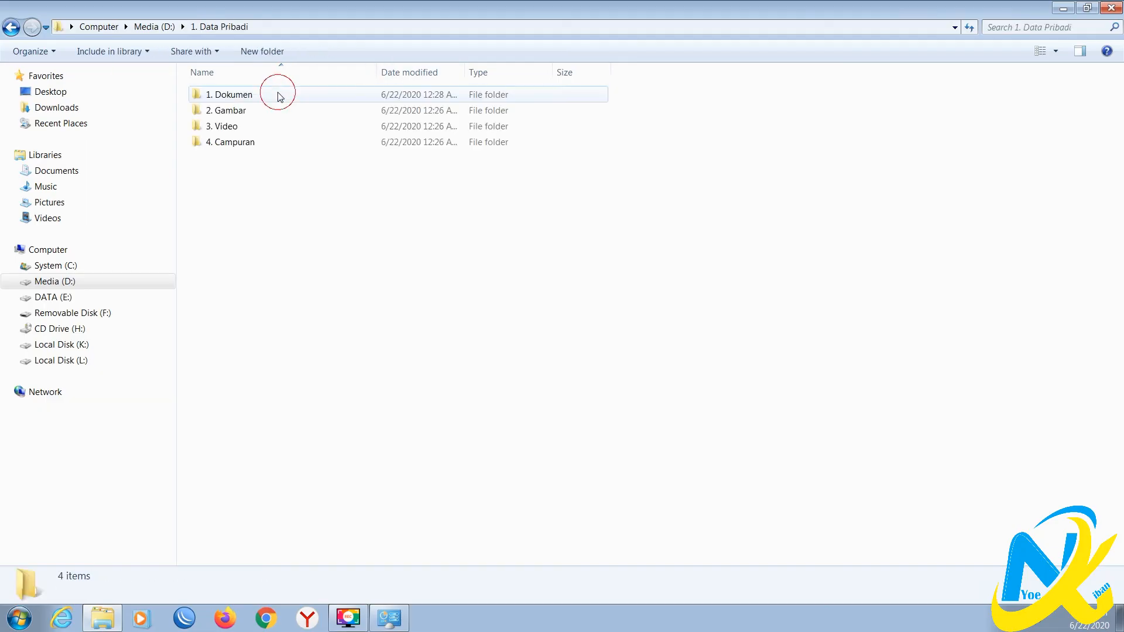
pyautogui.doubleClick(268, 93)
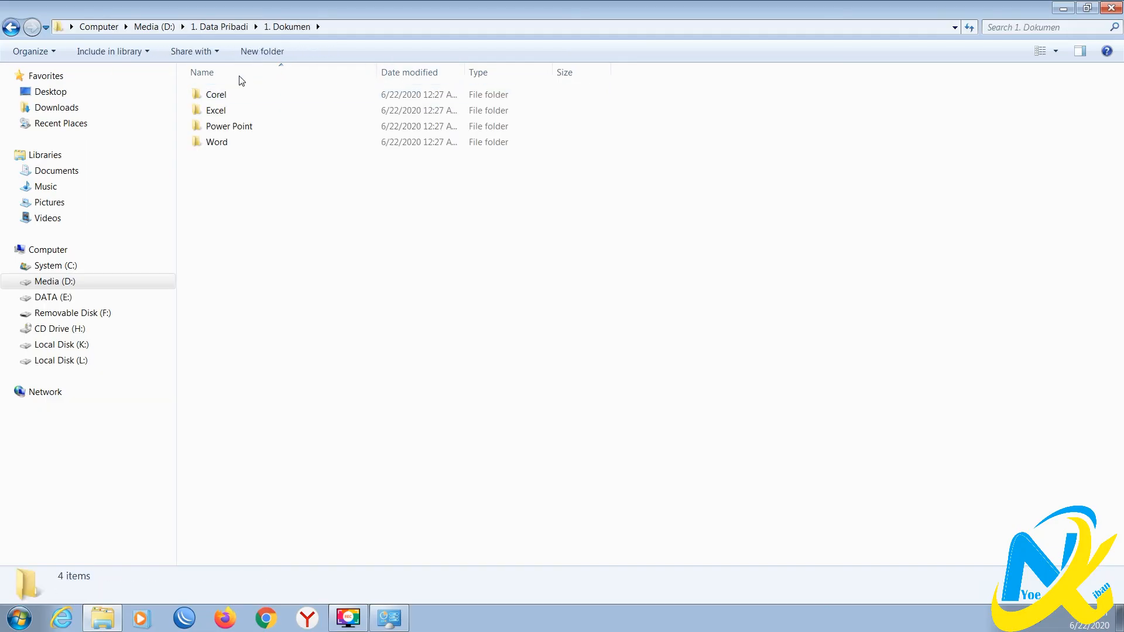
pyautogui.click(14, 27)
pyautogui.doubleClick(228, 110)
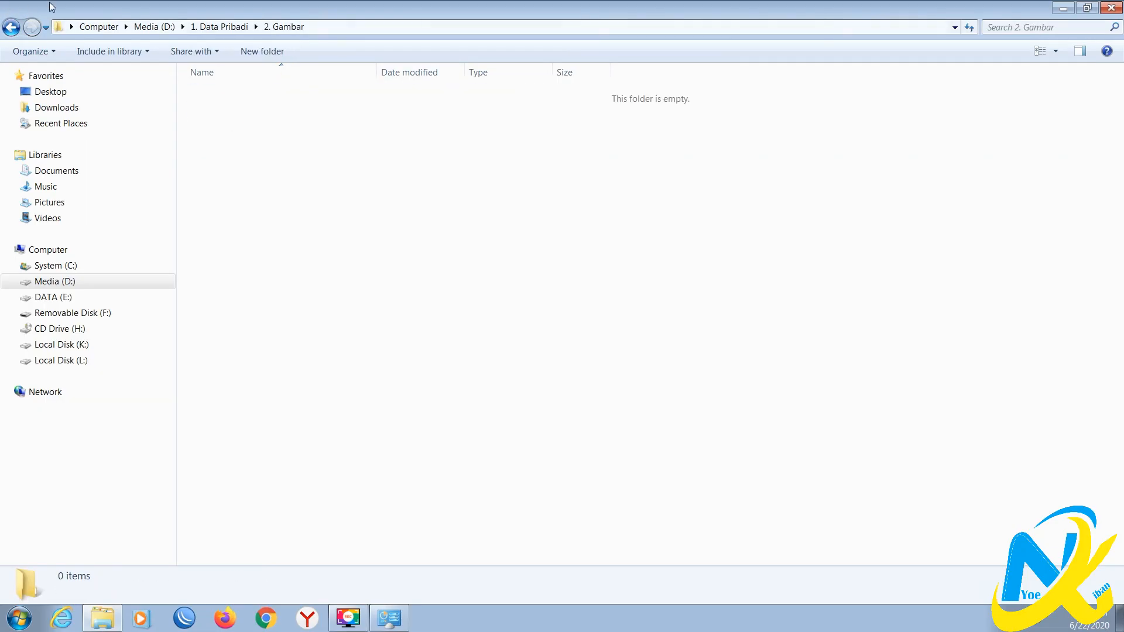
pyautogui.click(11, 27)
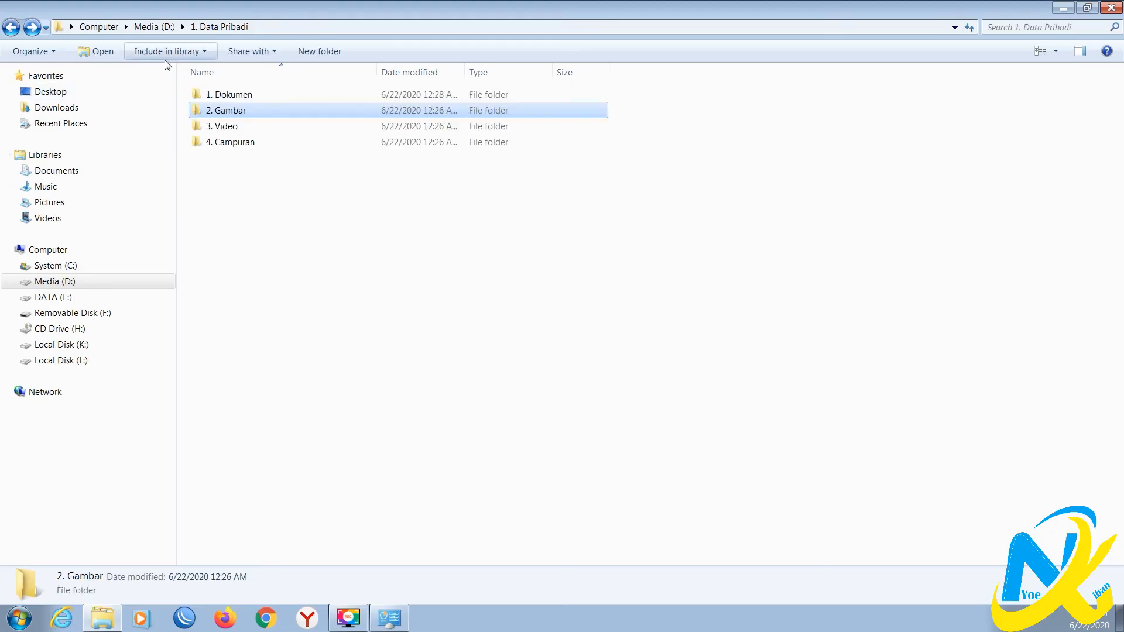
pyautogui.doubleClick(238, 128)
pyautogui.click(11, 27)
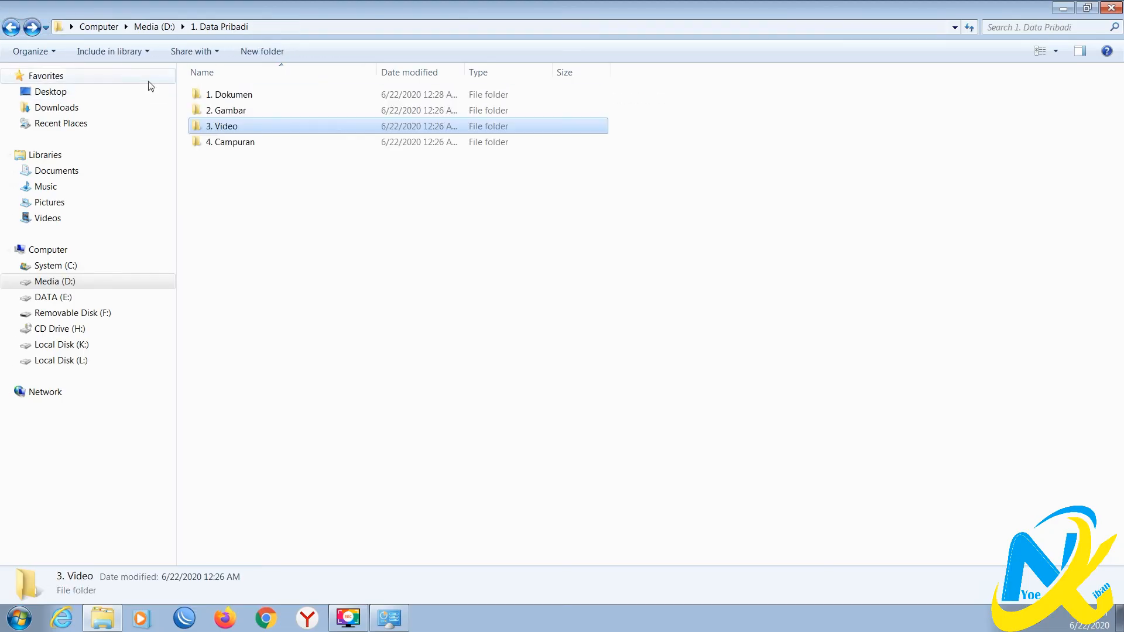
pyautogui.doubleClick(229, 141)
pyautogui.click(11, 27)
pyautogui.click(11, 27)
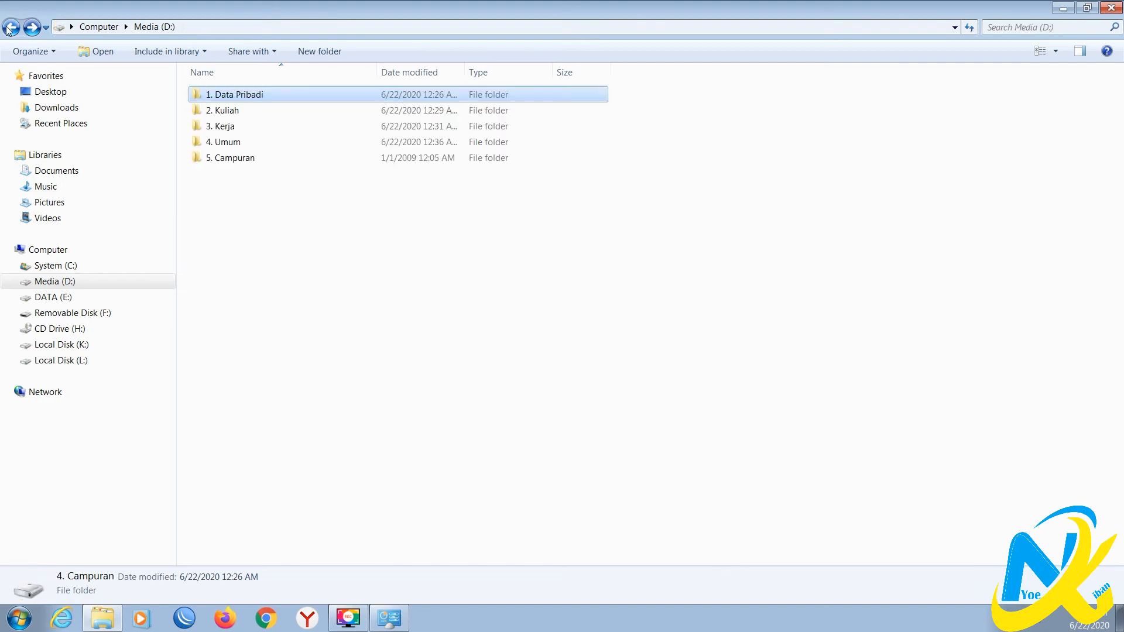
# Step: Examine the Dokumen, Gambar, Video and Campuran subfolders of "3. Kerja", and return to Media (D:)
pyautogui.doubleClick(226, 126)
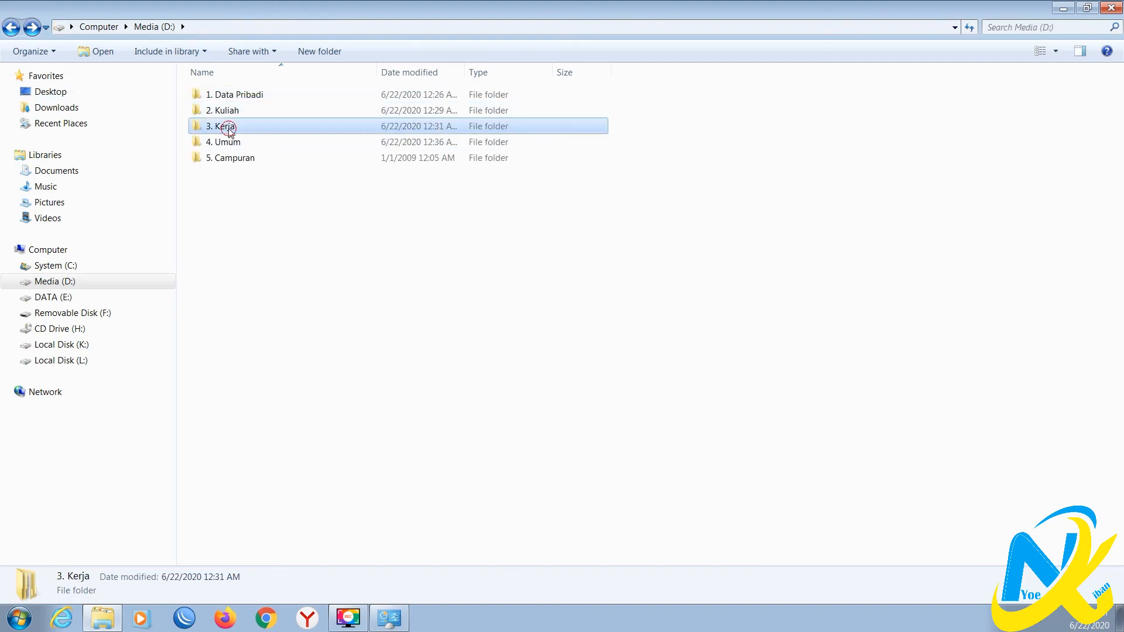
pyautogui.doubleClick(258, 93)
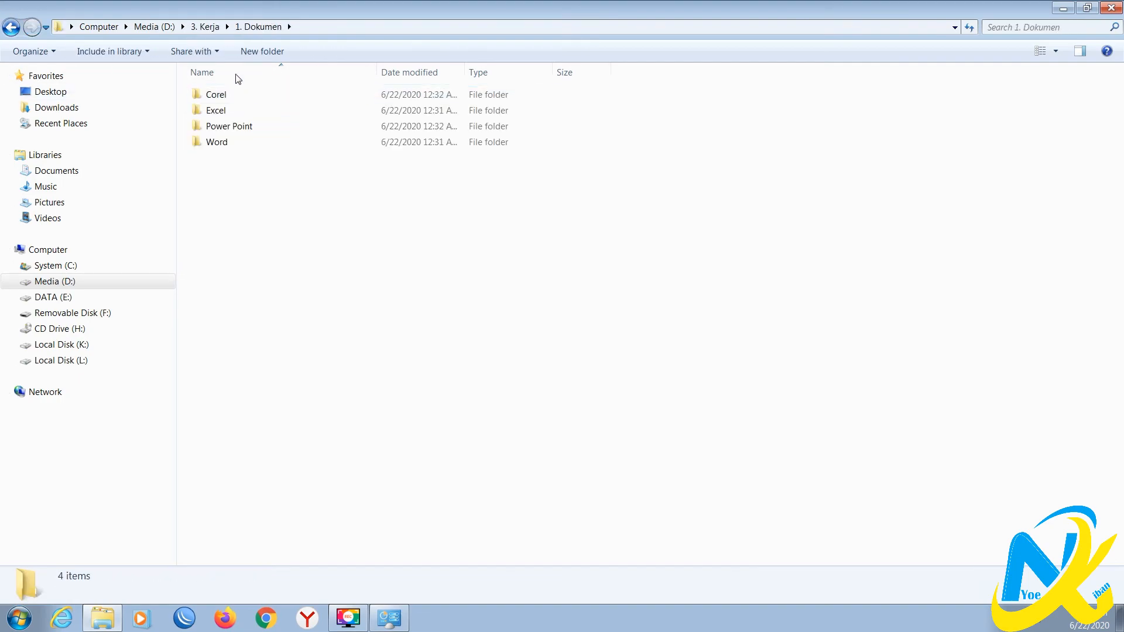
pyautogui.click(11, 27)
pyautogui.doubleClick(231, 110)
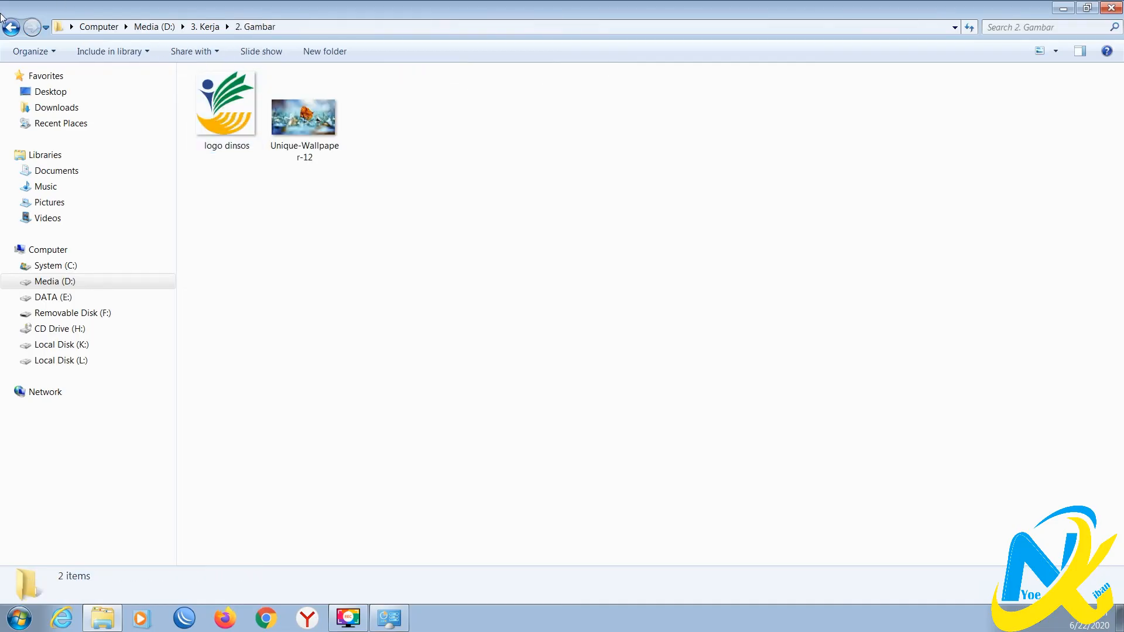
pyautogui.click(7, 22)
pyautogui.doubleClick(226, 126)
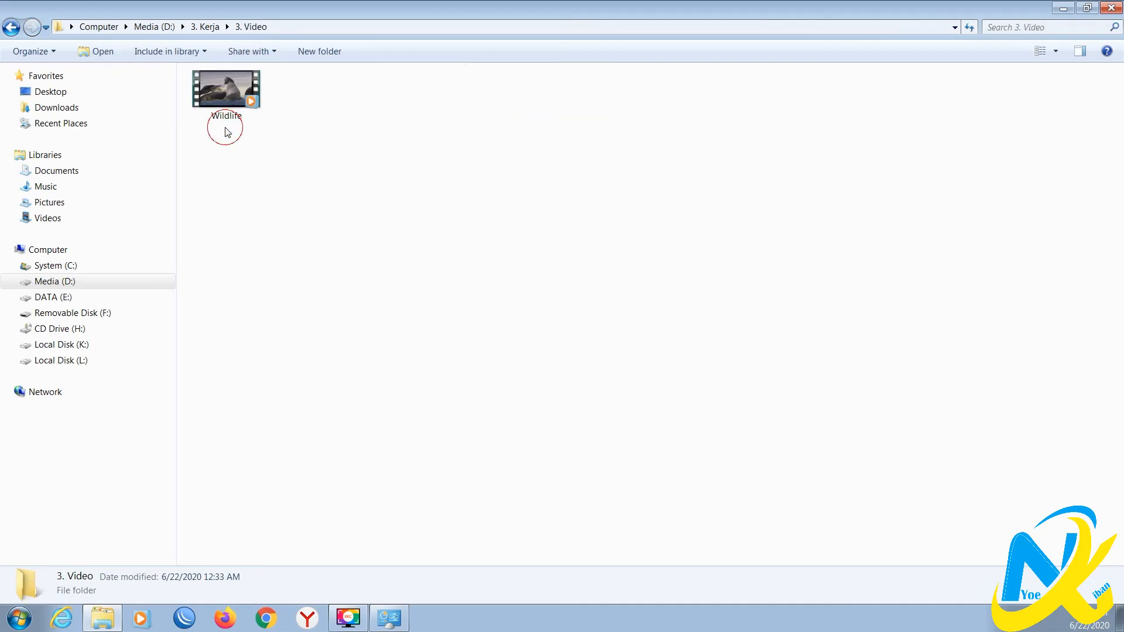
pyautogui.click(11, 26)
pyautogui.doubleClick(245, 146)
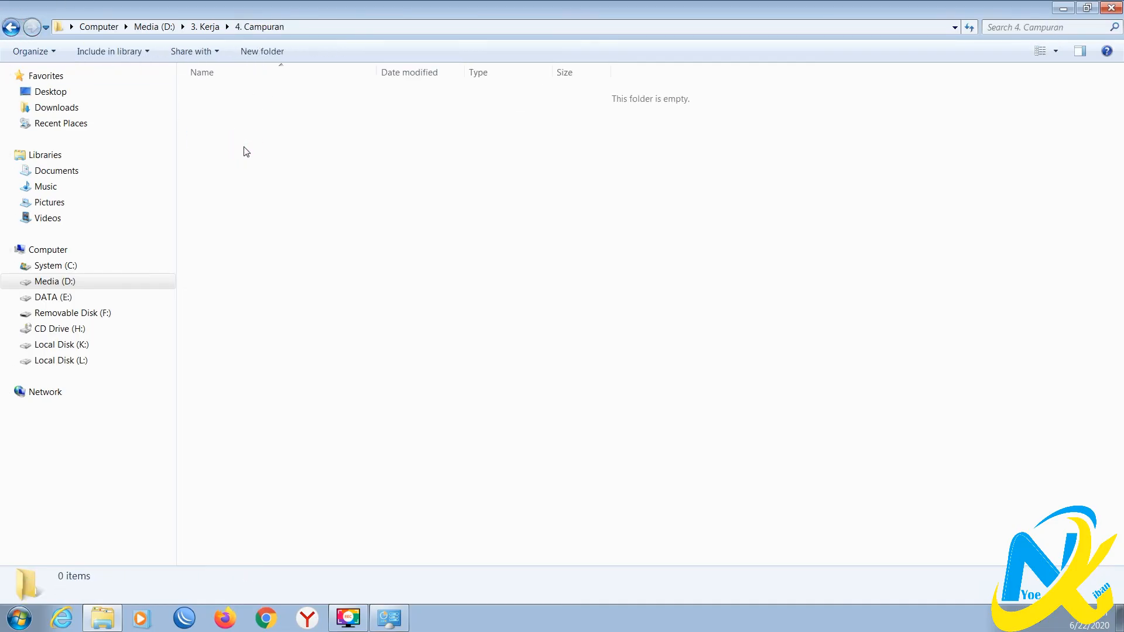
pyautogui.click(11, 26)
pyautogui.click(11, 27)
# Step: Open "2. Kuliah" and examine the contents of its Semester 1, Semester 2 and Semester 3 folders
pyautogui.doubleClick(228, 110)
pyautogui.doubleClick(227, 94)
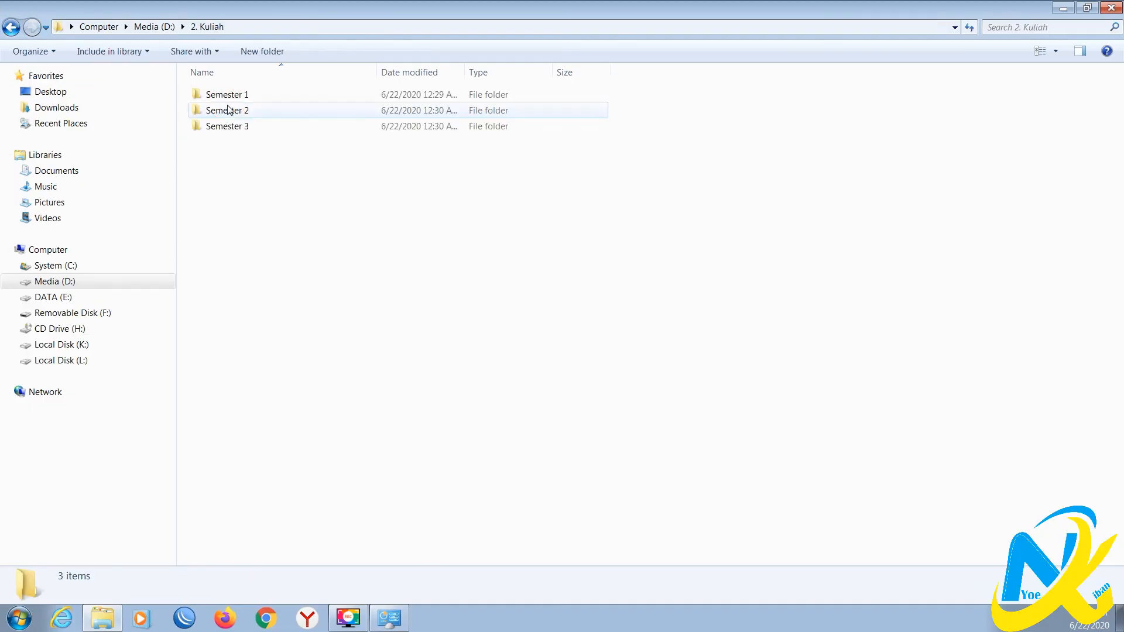
pyautogui.click(11, 27)
pyautogui.doubleClick(214, 110)
pyautogui.click(11, 27)
pyautogui.doubleClick(218, 132)
pyautogui.click(11, 27)
# Step: Add a new folder inside "2. Kuliah" and return to the Media (D:) folder list
pyautogui.click(360, 294)
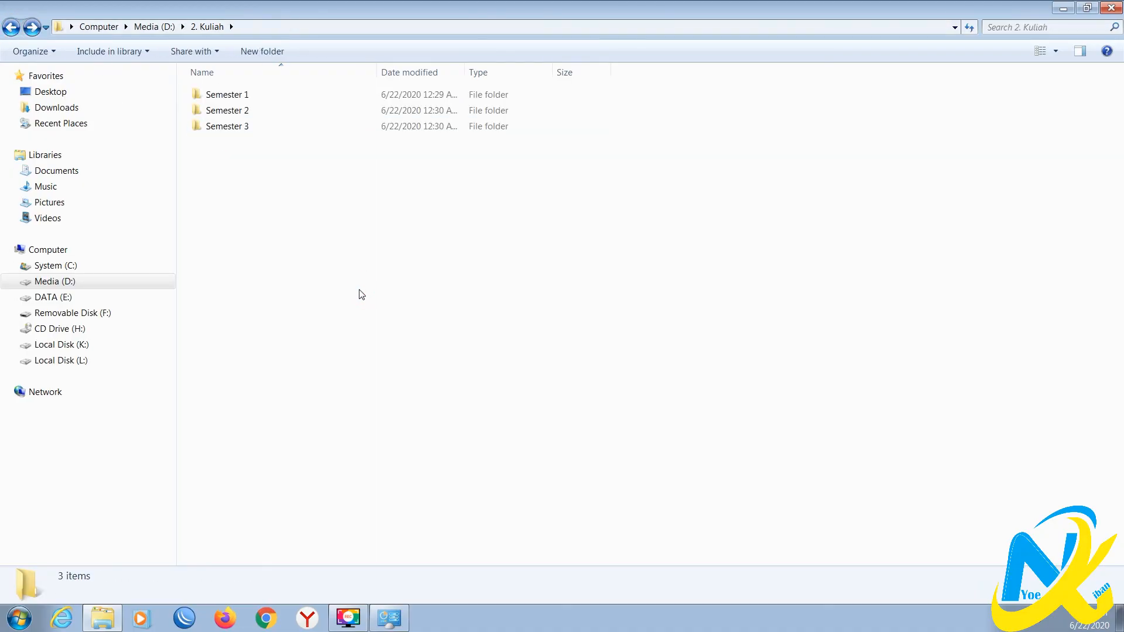
pyautogui.click(258, 54)
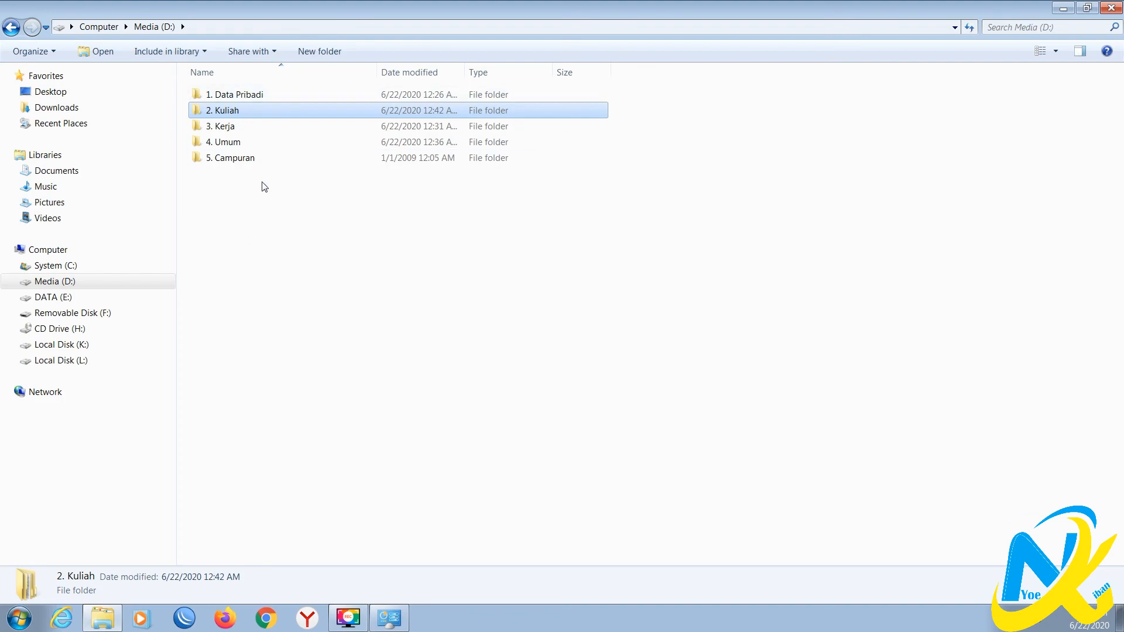
pyautogui.click(277, 253)
# Step: Change the "1. Data Pribadi" folder icon to the yellow folder with two people, and refresh the folder list
pyautogui.rightClick(247, 94)
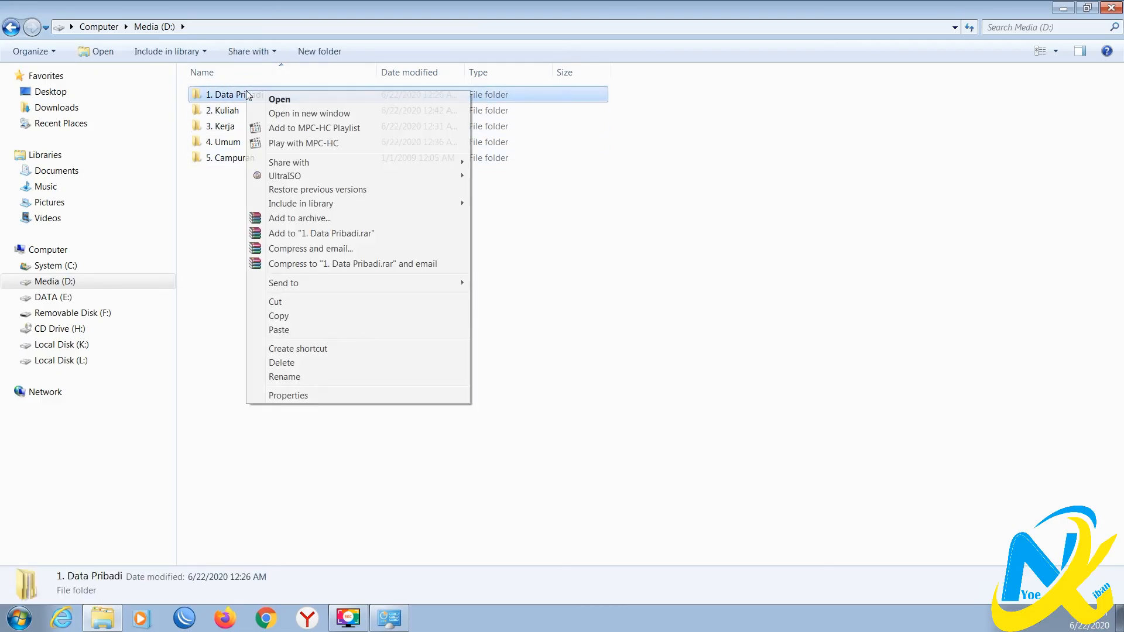
pyautogui.click(204, 194)
pyautogui.click(221, 94)
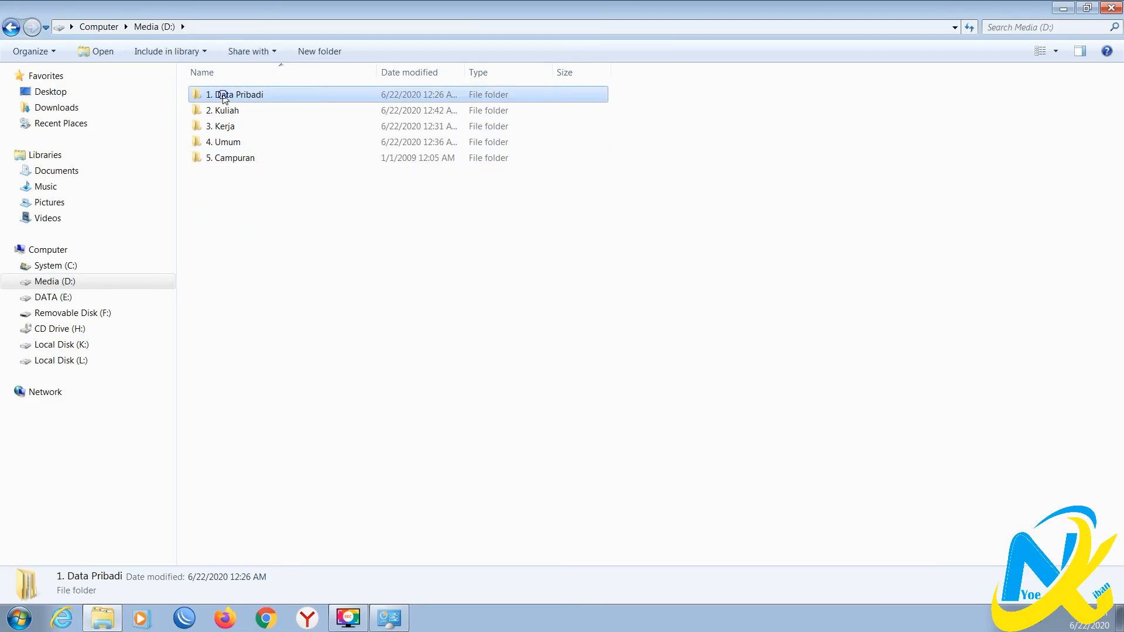
pyautogui.rightClick(223, 95)
pyautogui.click(282, 400)
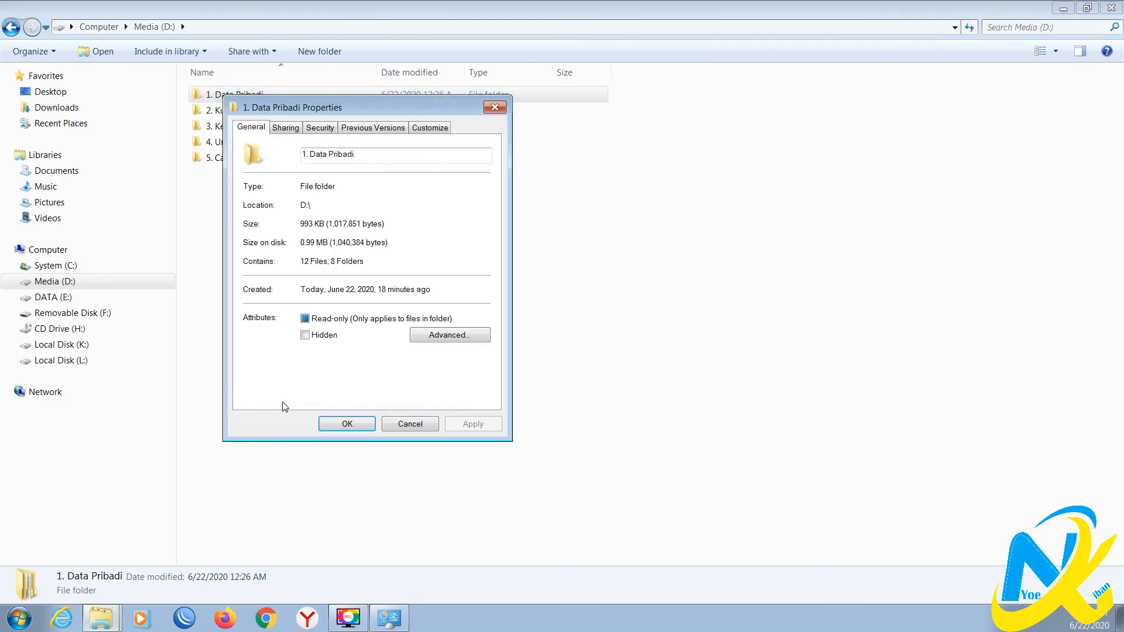
pyautogui.click(425, 130)
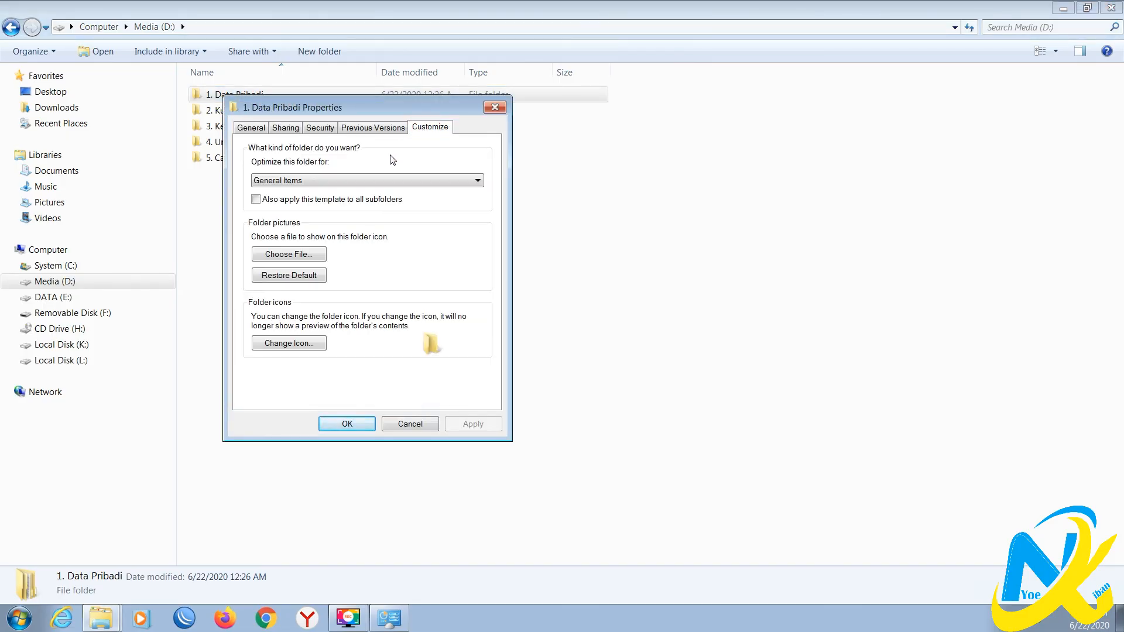
pyautogui.click(291, 343)
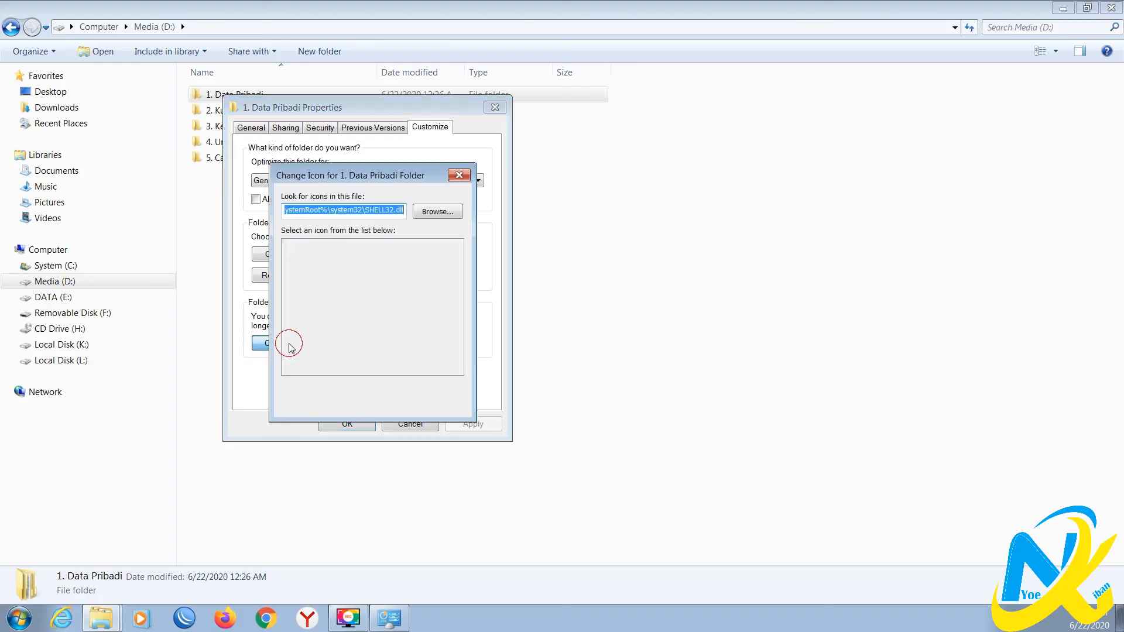
pyautogui.moveTo(300, 368); pyautogui.dragTo(373, 345)
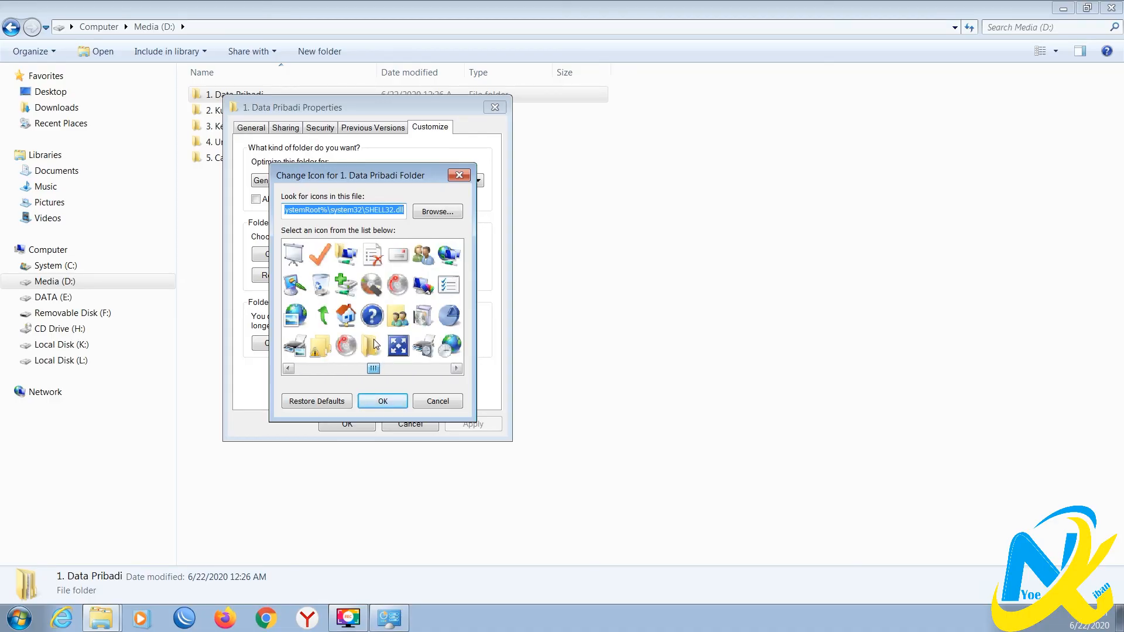
pyautogui.click(398, 316)
pyautogui.click(396, 403)
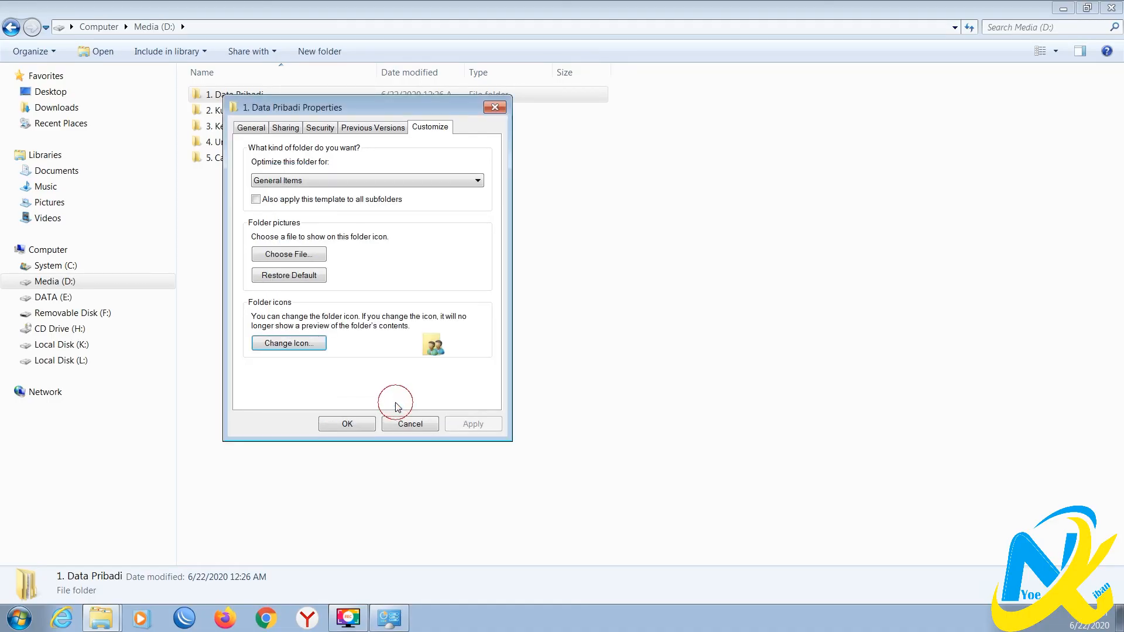
pyautogui.click(473, 424)
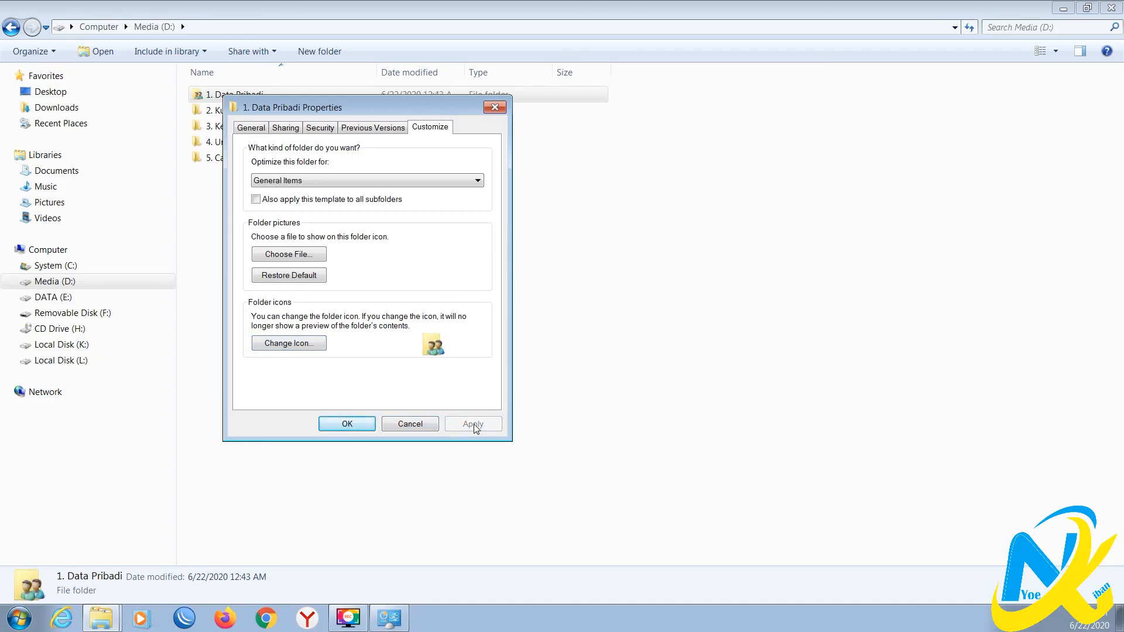
pyautogui.click(347, 423)
pyautogui.rightClick(257, 243)
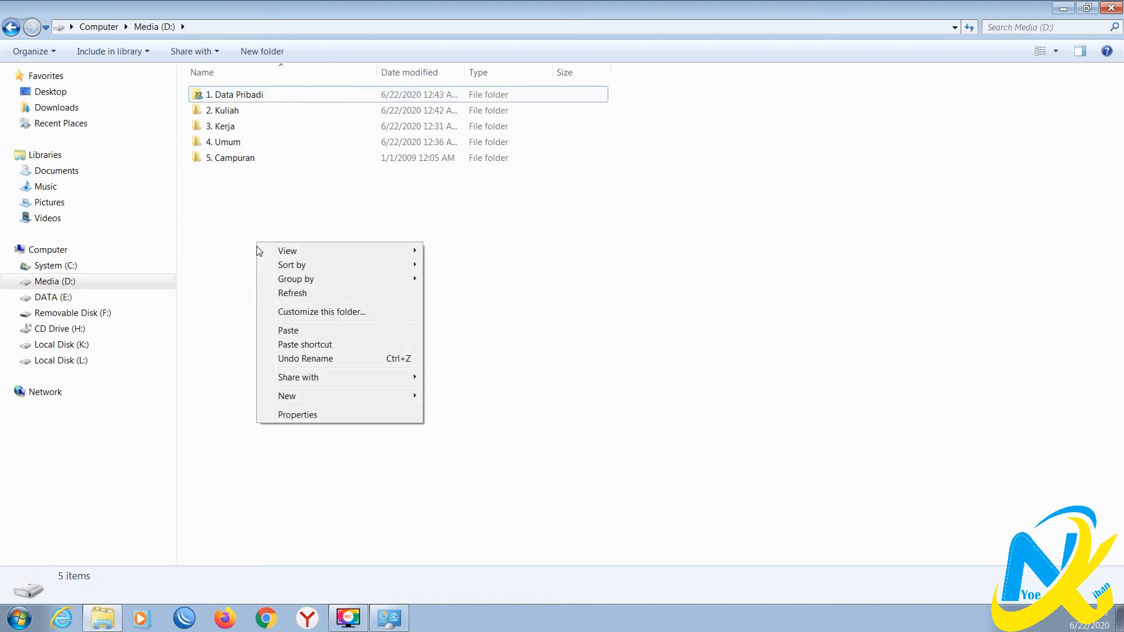
pyautogui.click(309, 297)
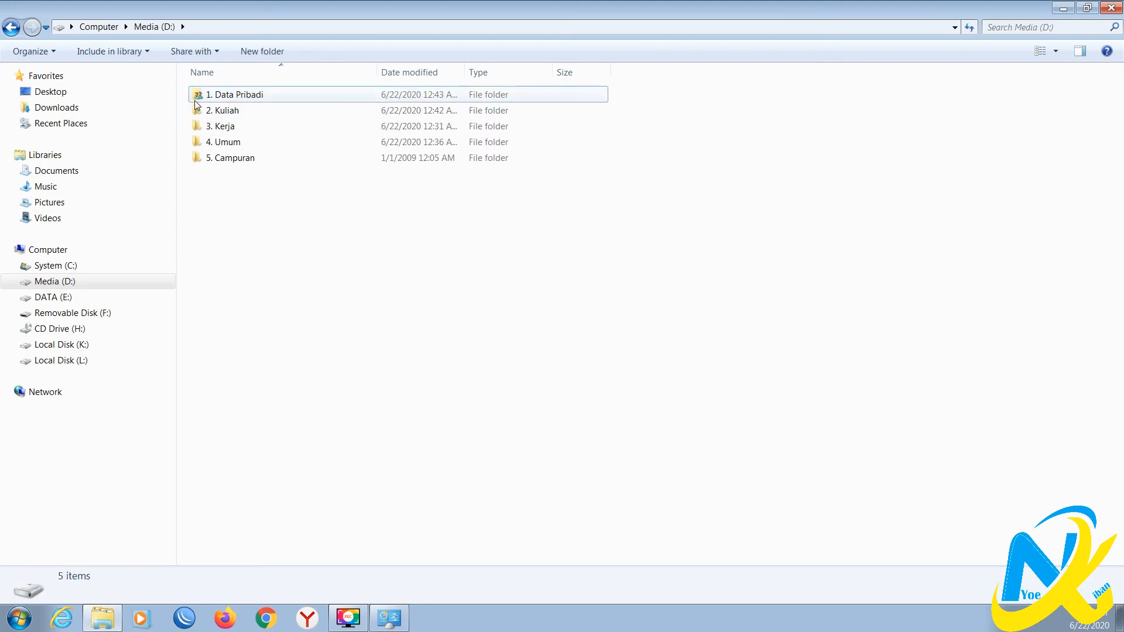
# Step: Change the "2. Kuliah" folder icon to the one showing a disc over a device from SHELL32.dll
pyautogui.click(226, 117)
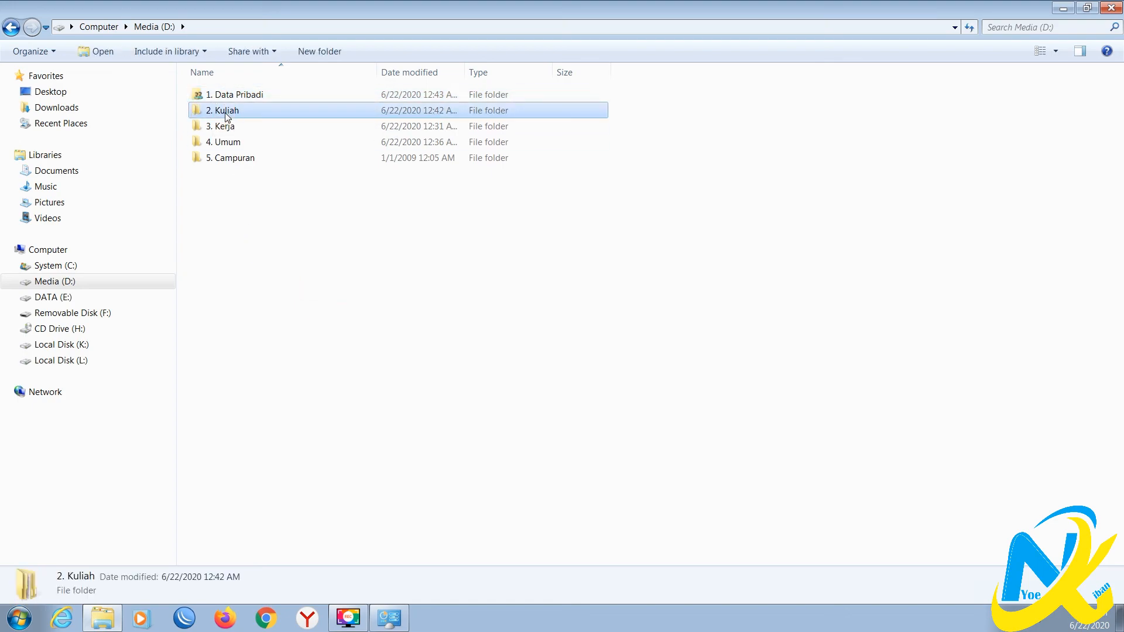
pyautogui.rightClick(226, 116)
pyautogui.click(291, 419)
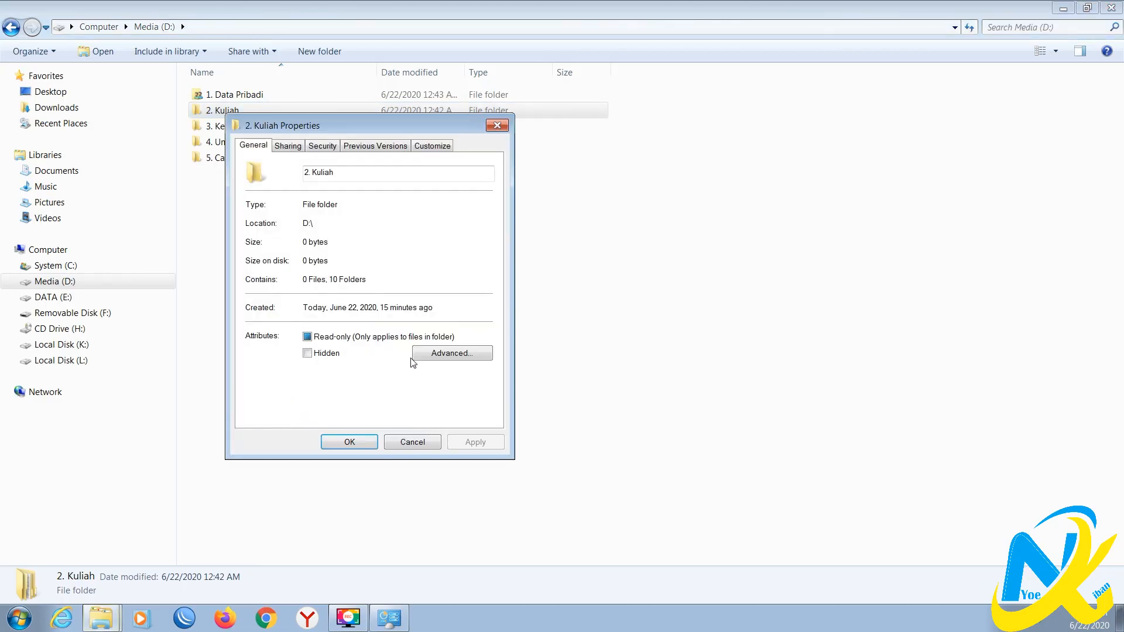
pyautogui.click(435, 148)
pyautogui.click(302, 362)
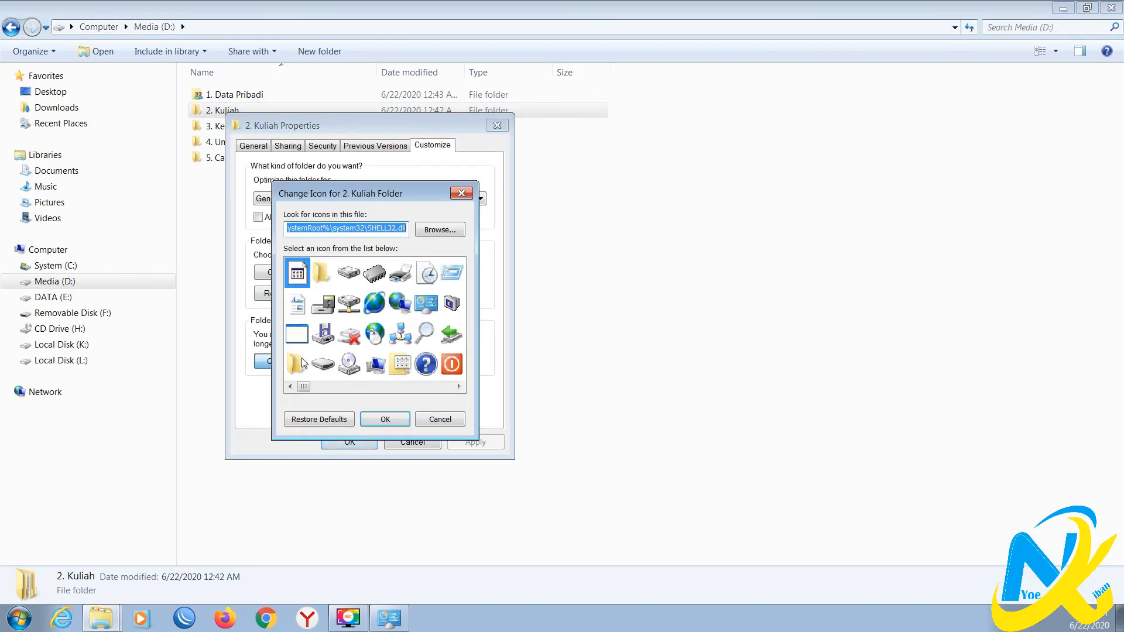
pyautogui.moveTo(303, 387); pyautogui.dragTo(309, 386)
pyautogui.click(396, 417)
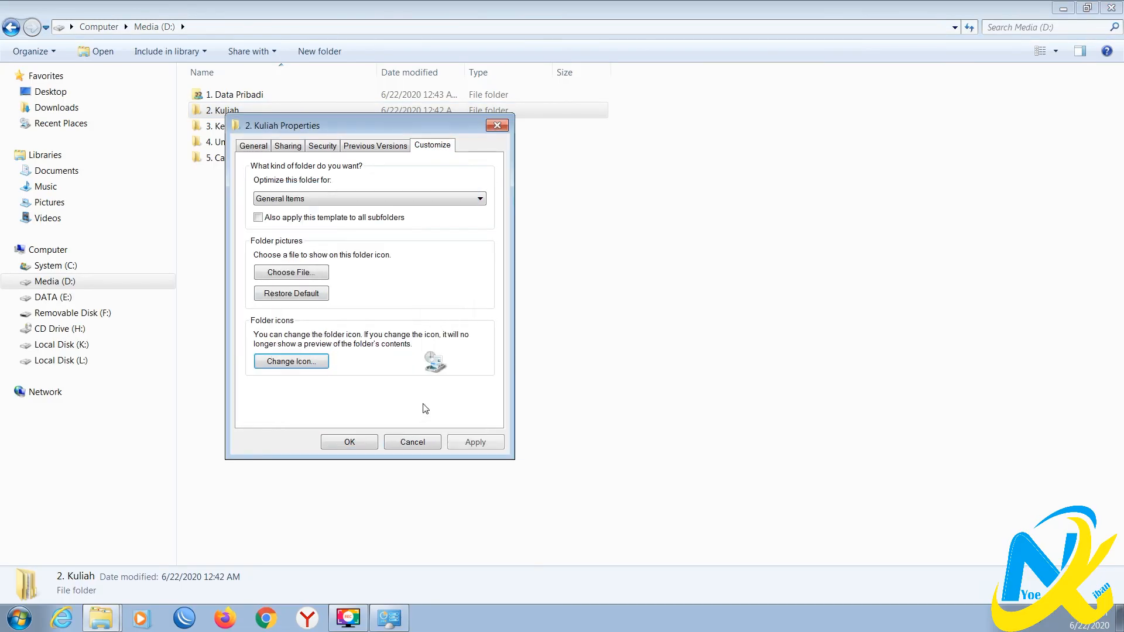
pyautogui.click(466, 440)
pyautogui.click(359, 442)
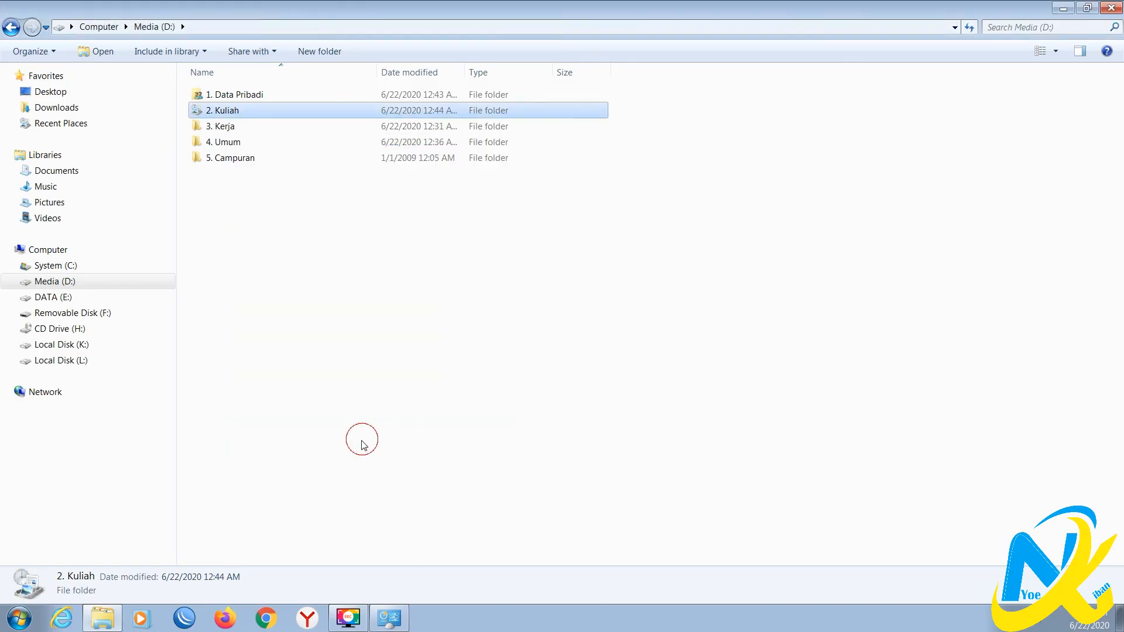
# Step: Change the "3. Kerja" folder icon to the grey one with an orange check mark from SHELL32.dll
pyautogui.click(227, 128)
pyautogui.rightClick(226, 129)
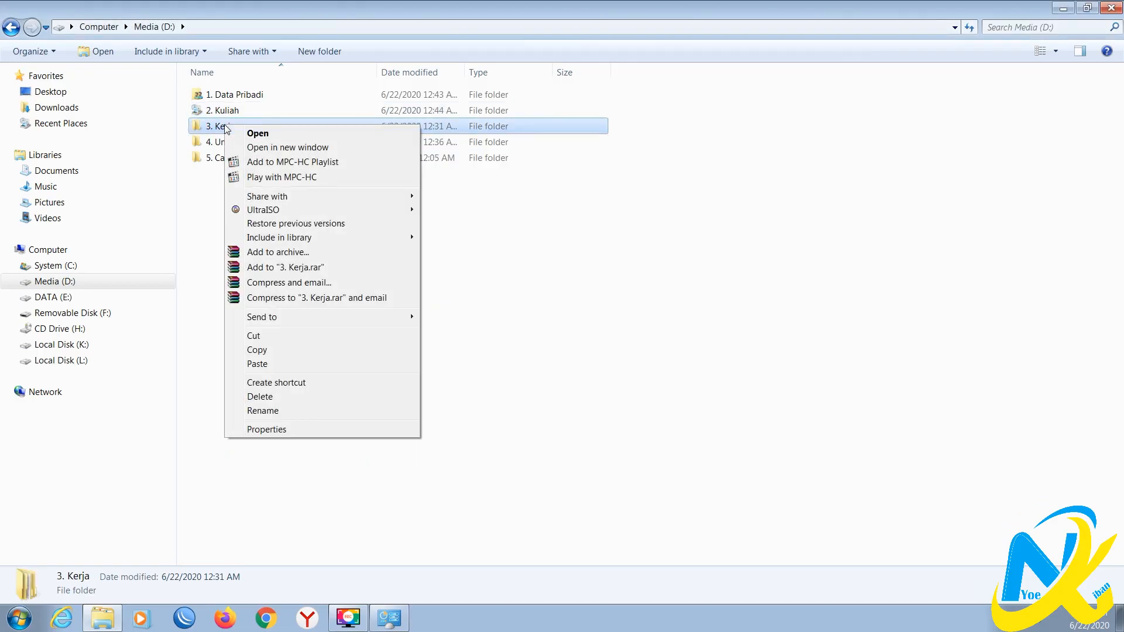
pyautogui.click(300, 430)
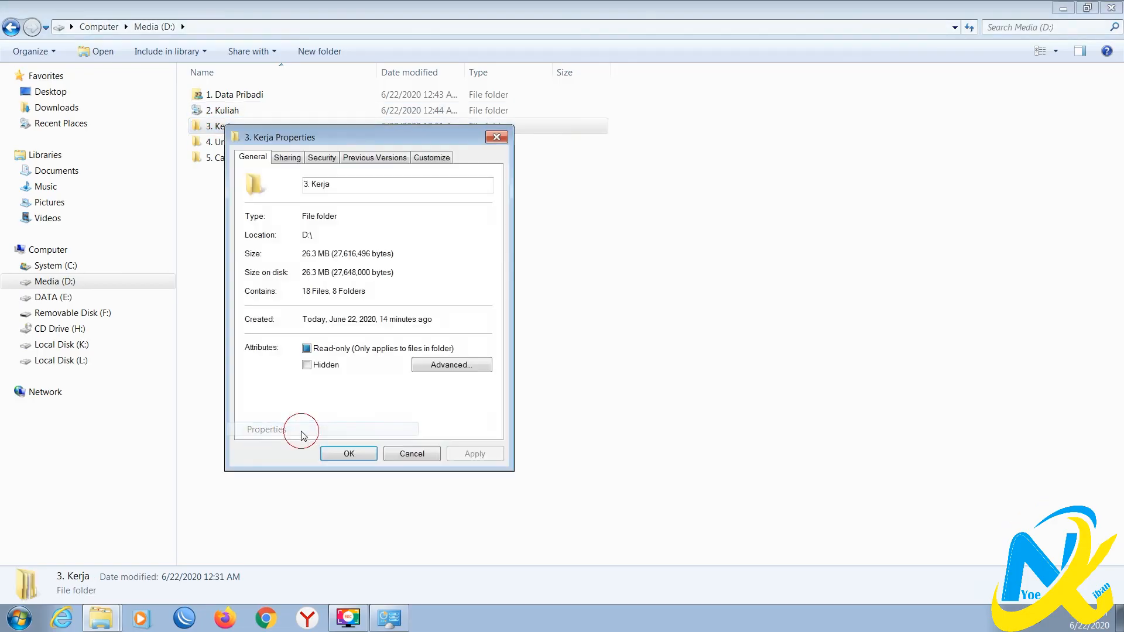
pyautogui.click(432, 158)
pyautogui.click(290, 373)
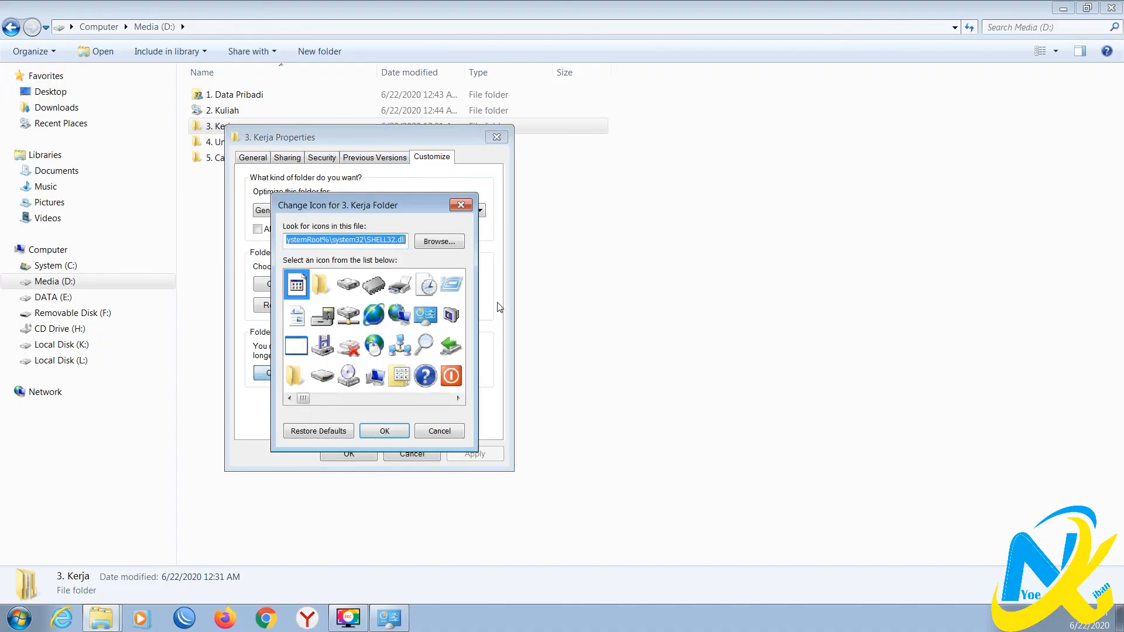
pyautogui.moveTo(303, 400); pyautogui.dragTo(407, 400)
pyautogui.click(400, 375)
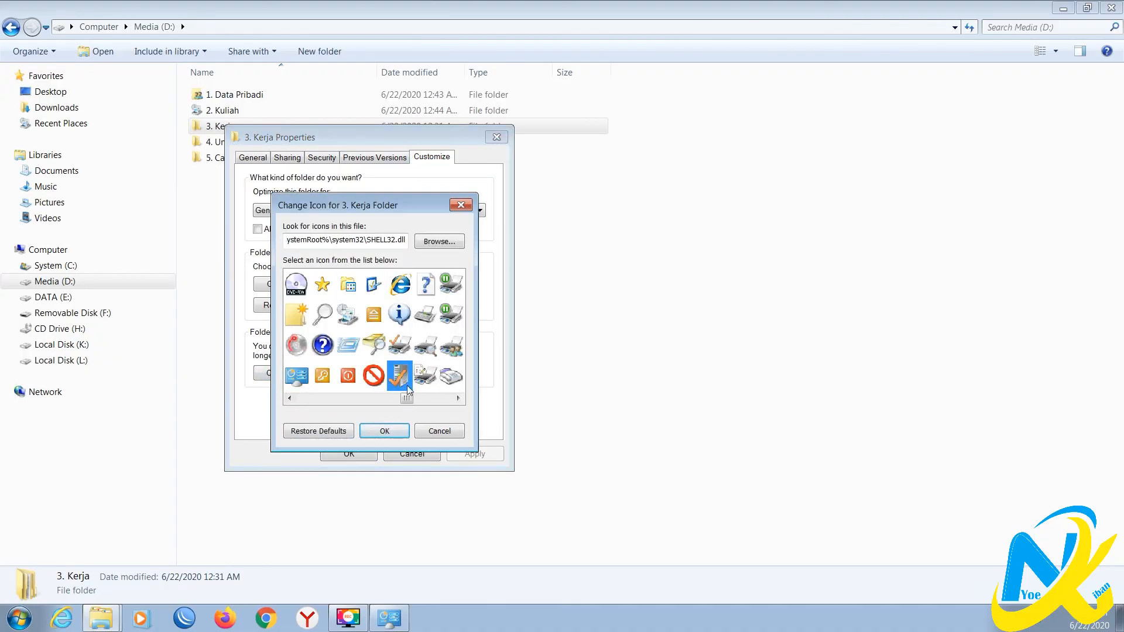
pyautogui.click(385, 431)
pyautogui.click(468, 454)
pyautogui.click(361, 452)
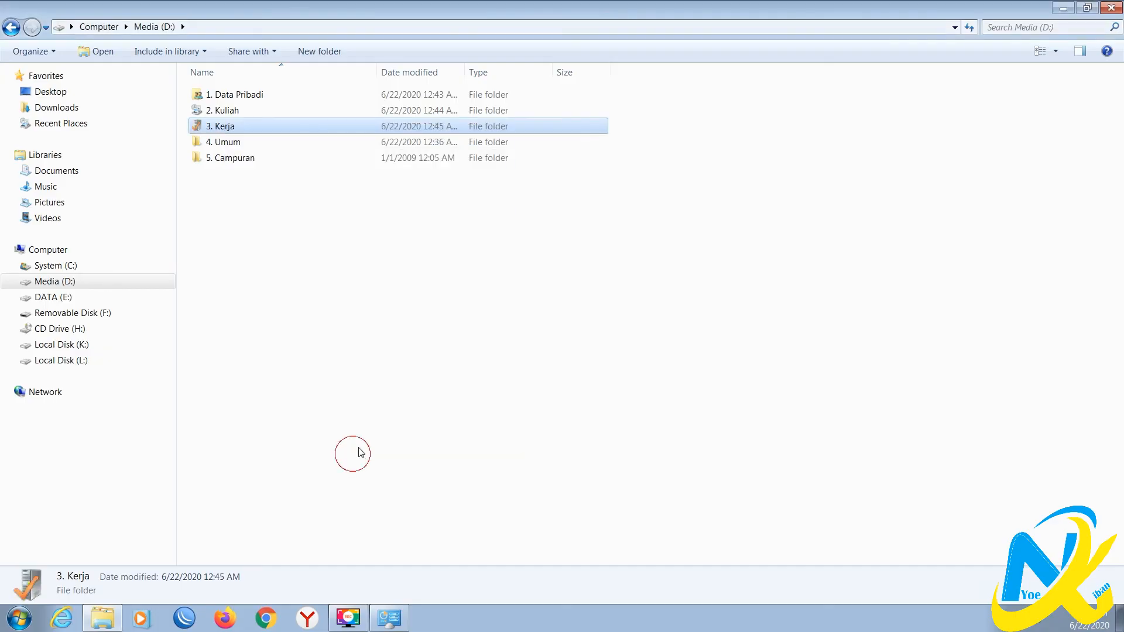
# Step: Change the "4. Umum" folder icon to the yellow one with a grid of small items from SHELL32.dll
pyautogui.click(241, 99)
pyautogui.click(238, 145)
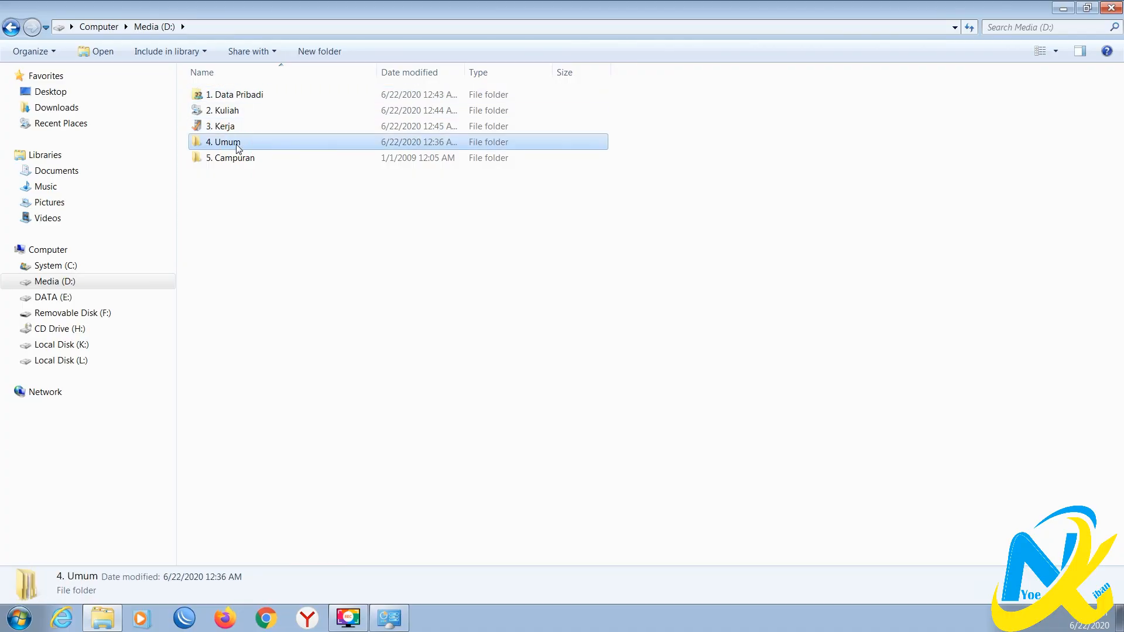
pyautogui.rightClick(236, 145)
pyautogui.click(289, 448)
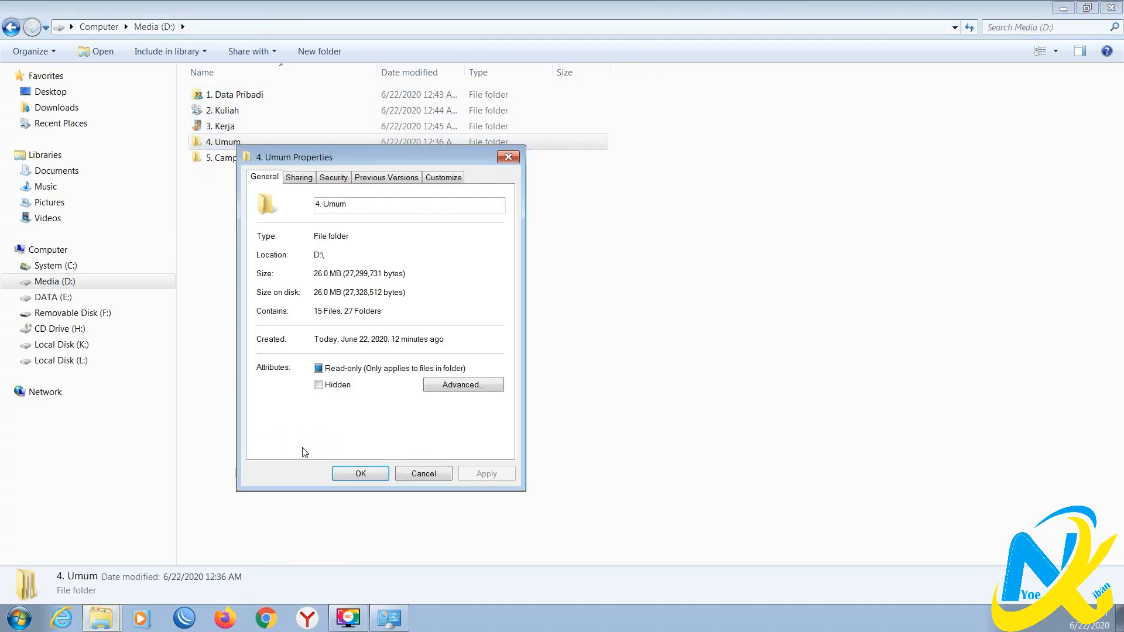
pyautogui.click(443, 177)
pyautogui.click(299, 393)
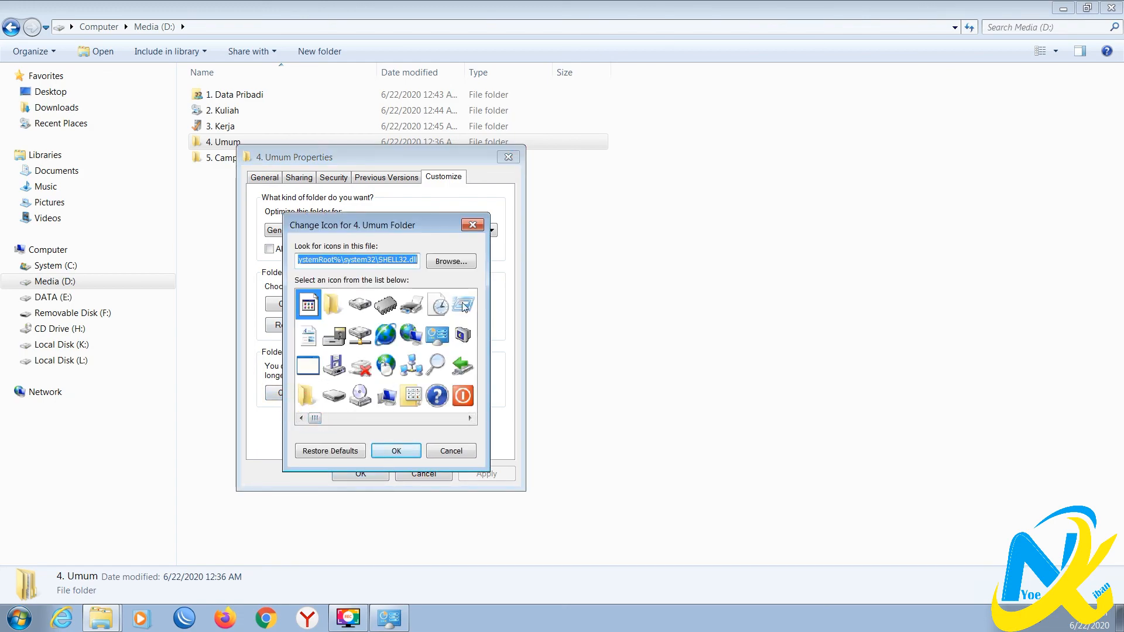
pyautogui.moveTo(316, 417); pyautogui.dragTo(322, 419)
pyautogui.click(338, 402)
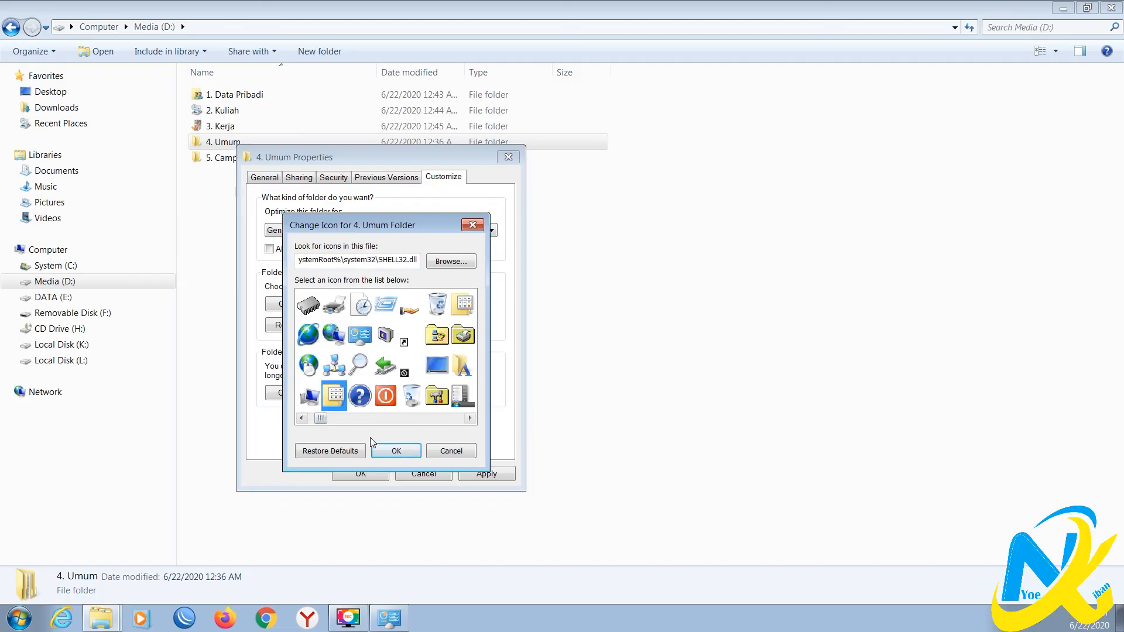
pyautogui.click(396, 451)
pyautogui.click(485, 473)
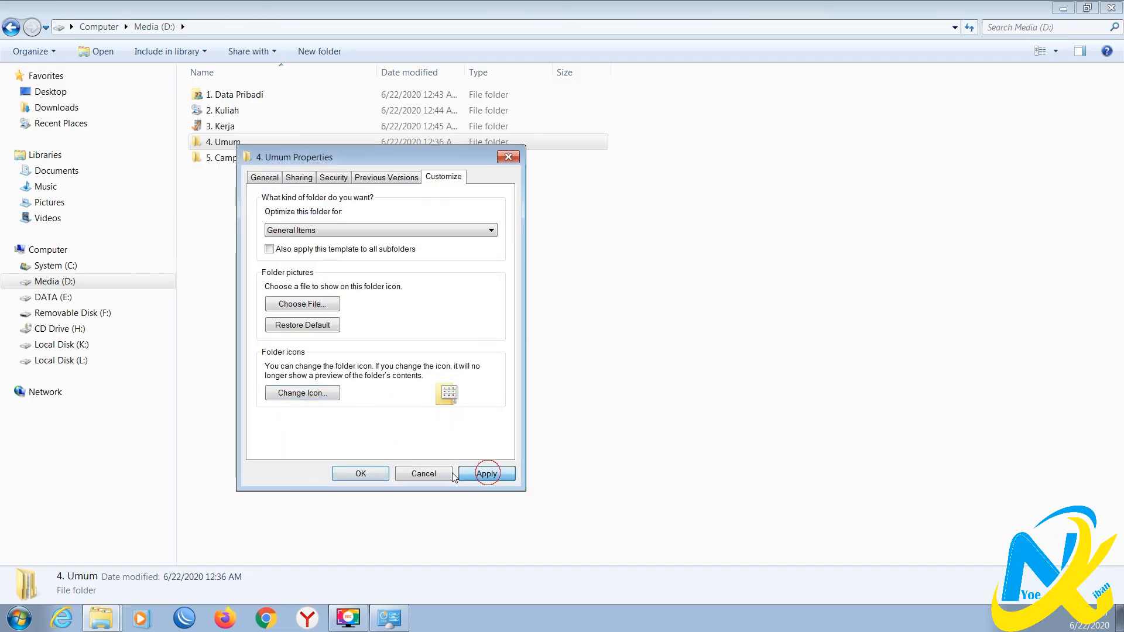
pyautogui.click(369, 472)
# Step: Change the "5. Campuran" folder icon on Media (D:) to a different one from SHELL32.dll
pyautogui.click(240, 158)
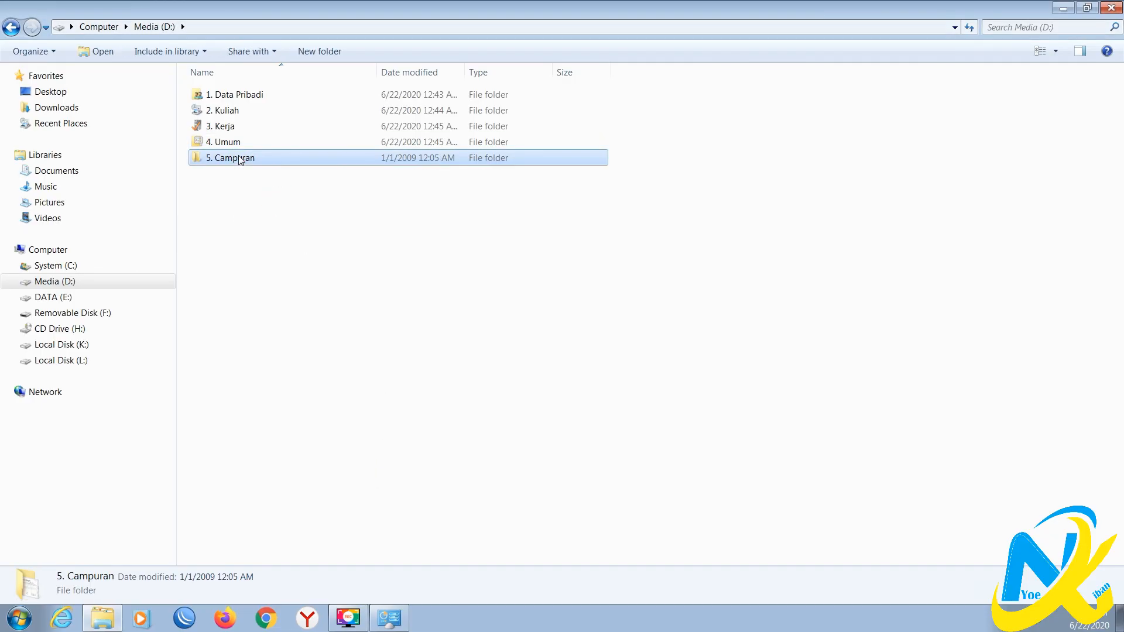
pyautogui.rightClick(240, 158)
pyautogui.click(304, 460)
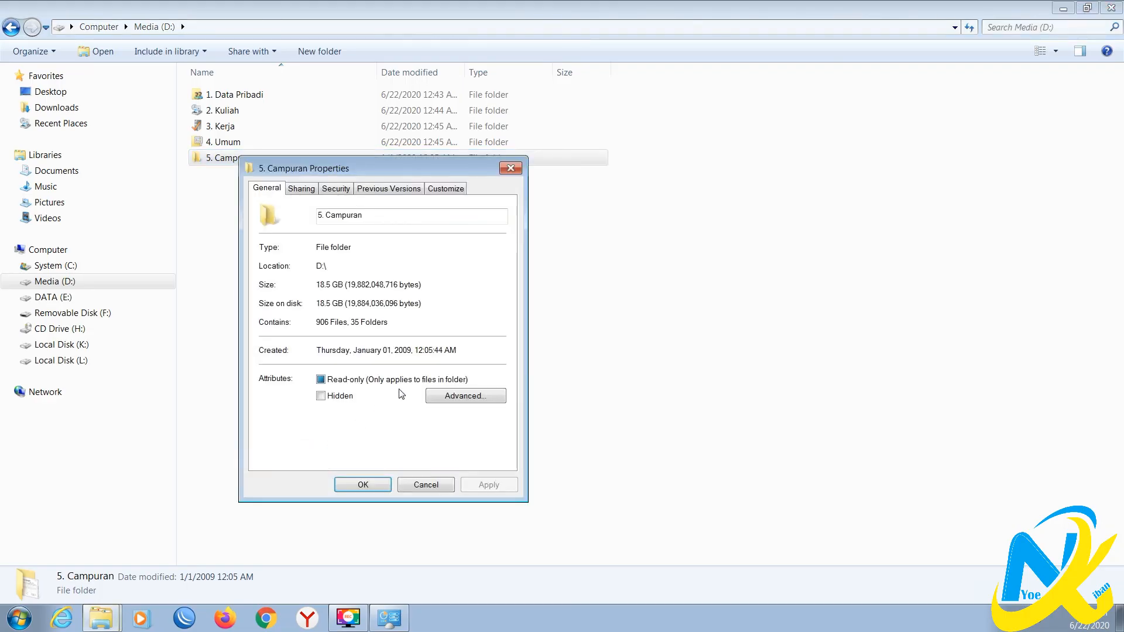
pyautogui.click(445, 188)
pyautogui.click(301, 405)
pyautogui.moveTo(323, 429); pyautogui.dragTo(326, 435)
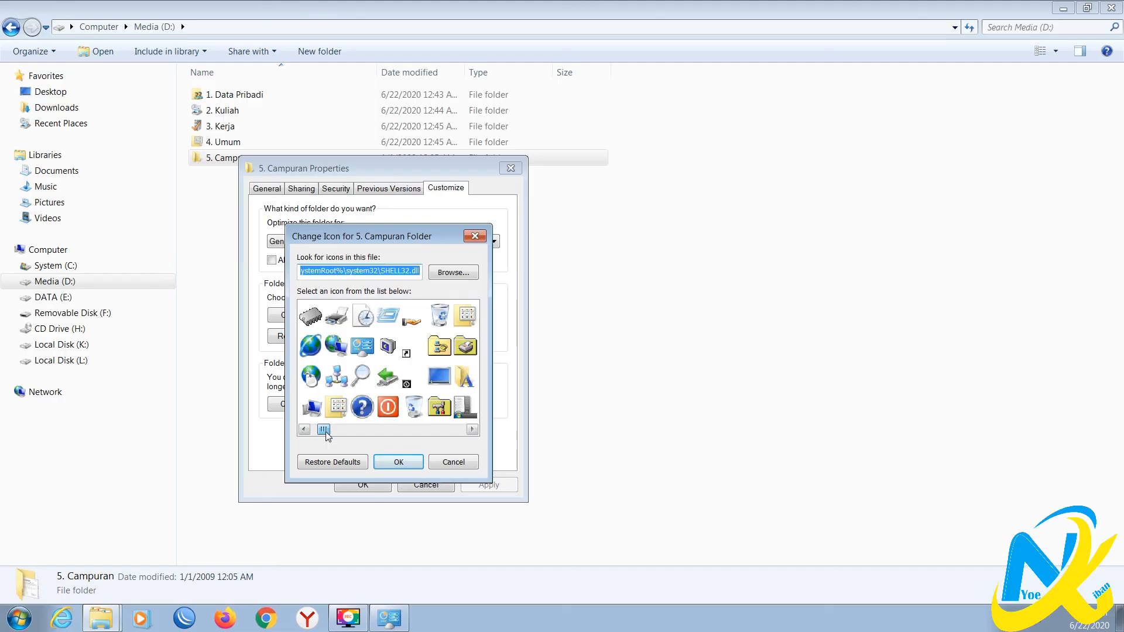
pyautogui.moveTo(326, 434); pyautogui.dragTo(332, 436)
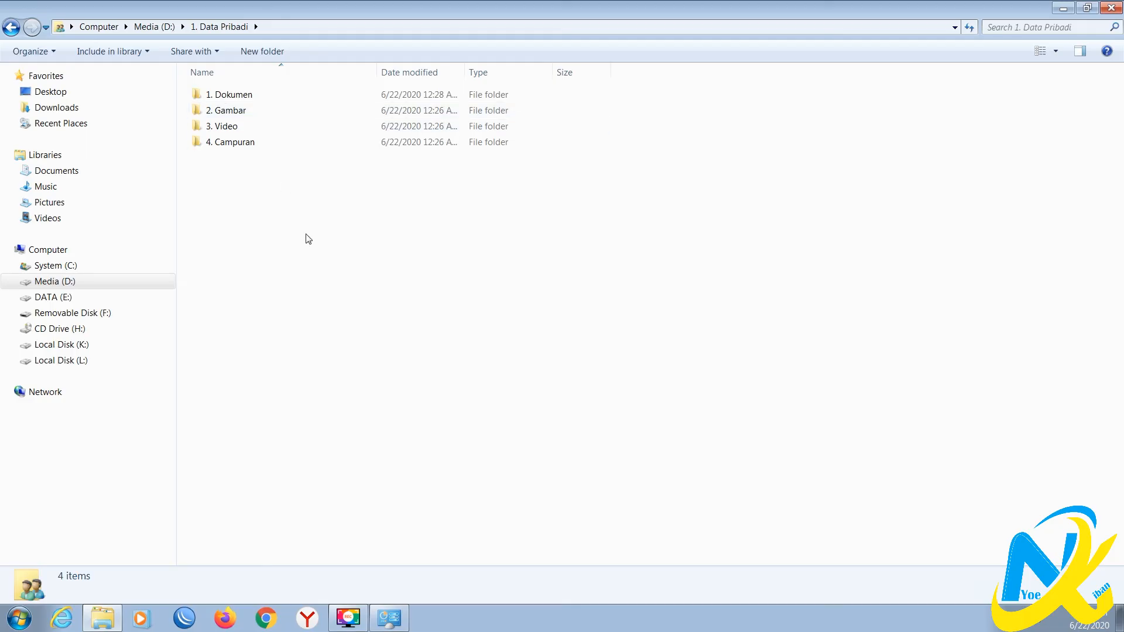
# Step: Give the "1. Dokumen" subfolder of "1. Data Pribadi" its own custom folder icon
pyautogui.click(240, 96)
pyautogui.rightClick(241, 95)
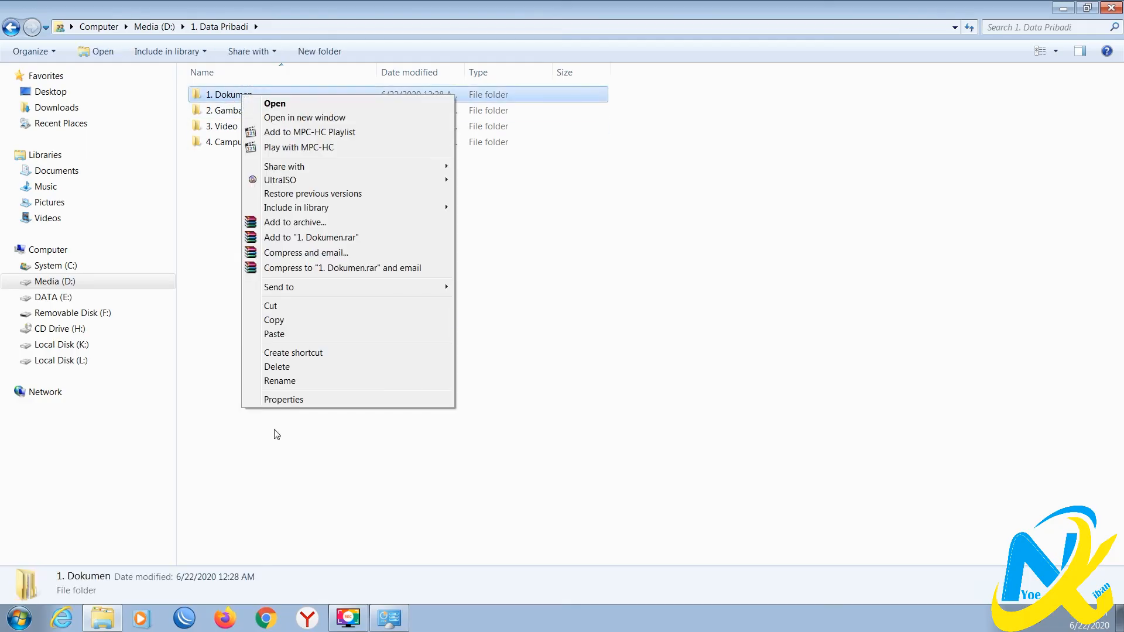
pyautogui.click(292, 403)
pyautogui.click(455, 128)
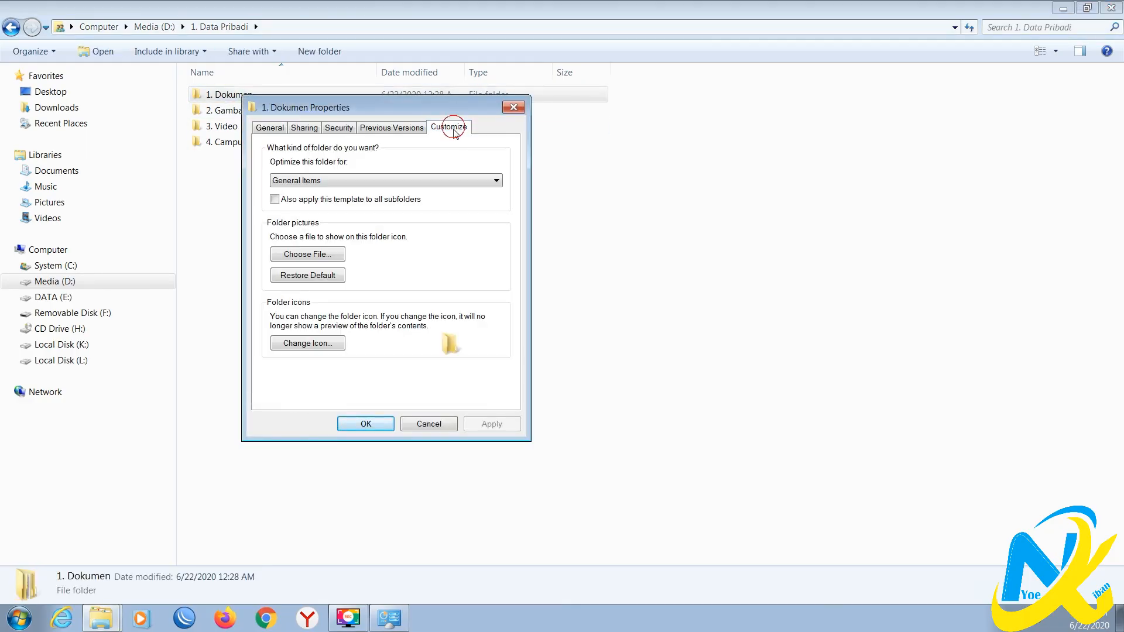
pyautogui.click(310, 344)
# Step: Give the "2. Gambar" subfolder of "1. Data Pribadi" its own custom folder icon
pyautogui.rightClick(208, 111)
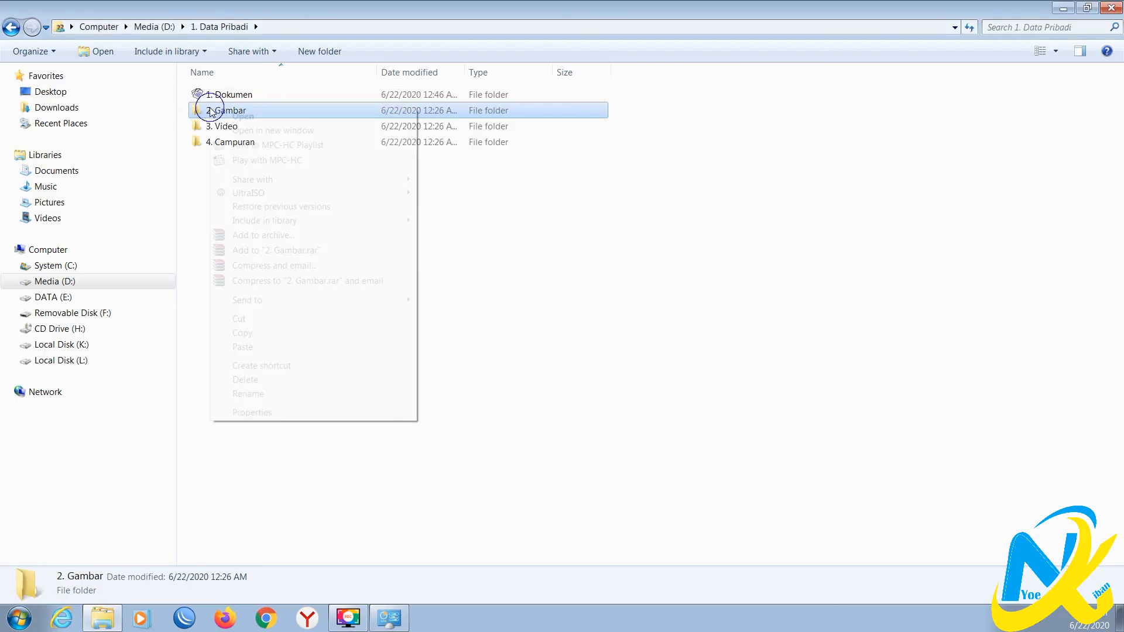
pyautogui.click(286, 414)
pyautogui.click(417, 140)
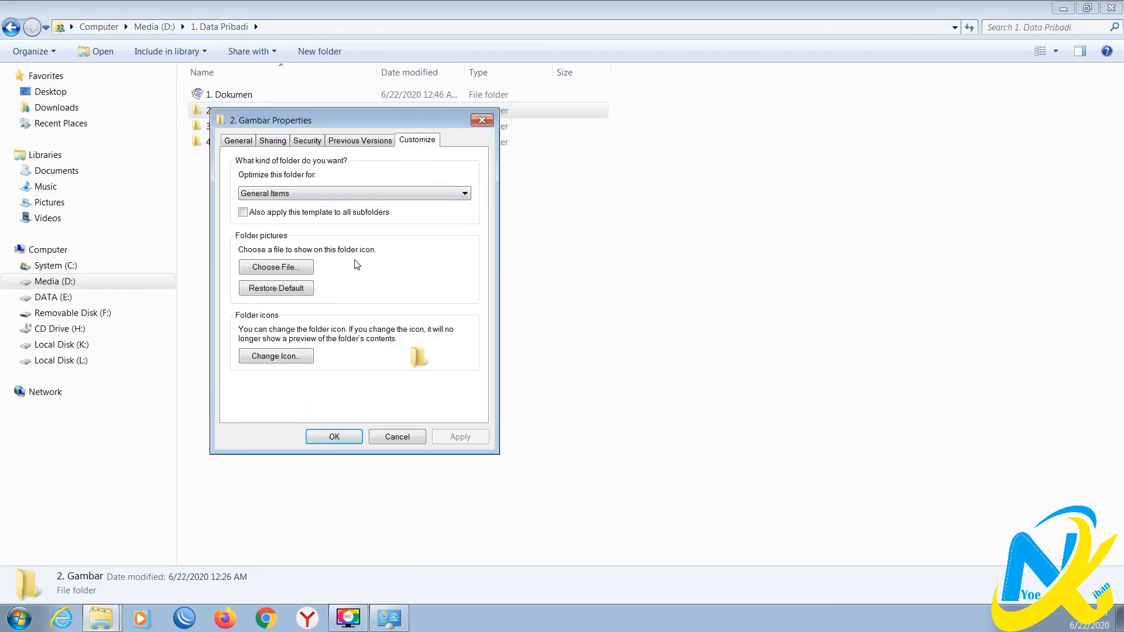
pyautogui.click(281, 356)
pyautogui.moveTo(294, 381); pyautogui.dragTo(343, 383)
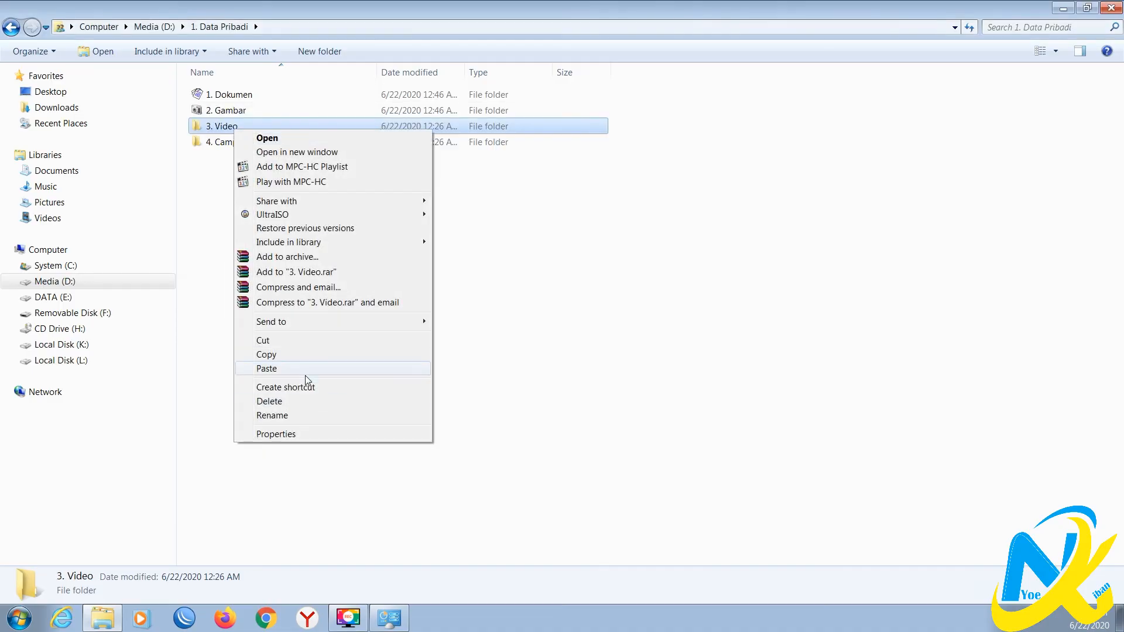
# Step: Give the "3. Video" and "4. Campuran" subfolders of "1. Data Pribadi" their own custom folder icons
pyautogui.click(308, 432)
pyautogui.click(441, 162)
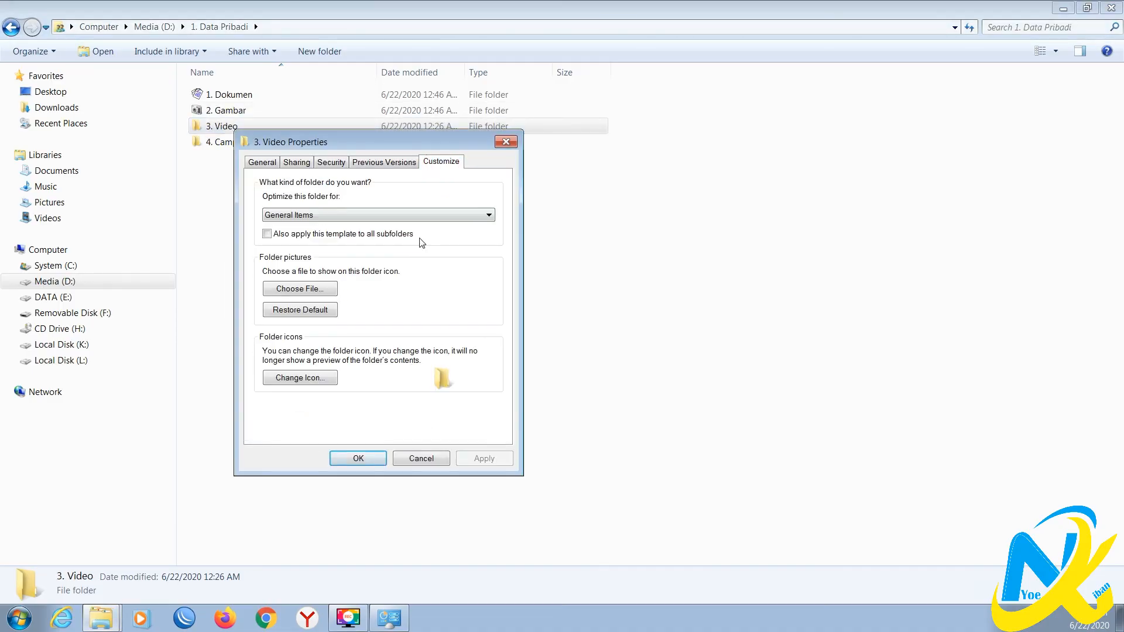
pyautogui.click(316, 379)
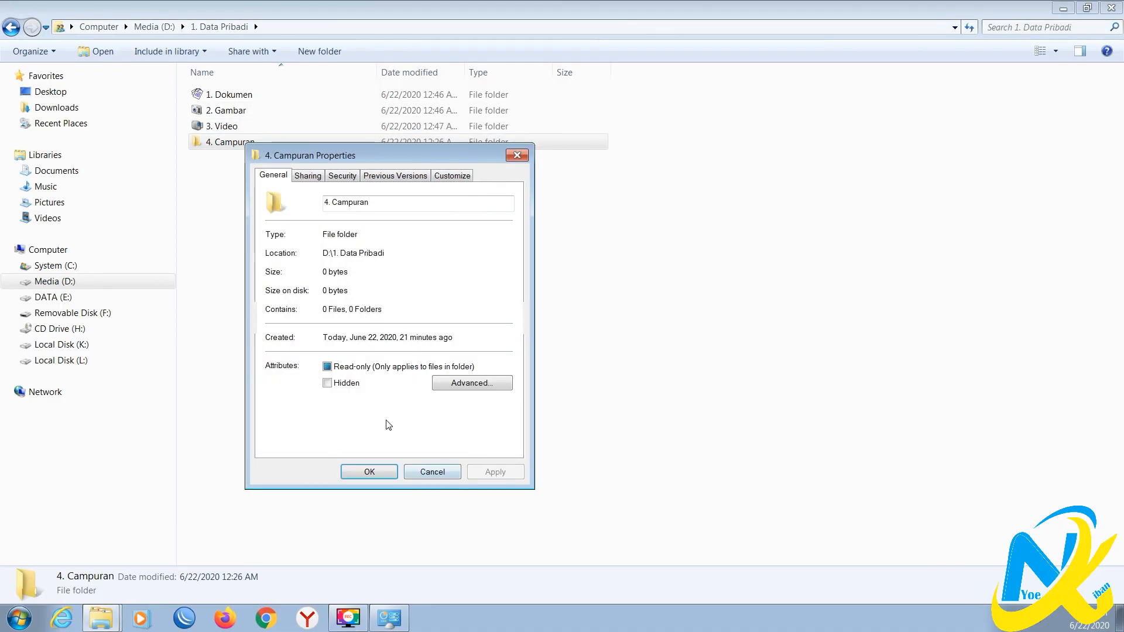
pyautogui.click(443, 177)
pyautogui.click(308, 392)
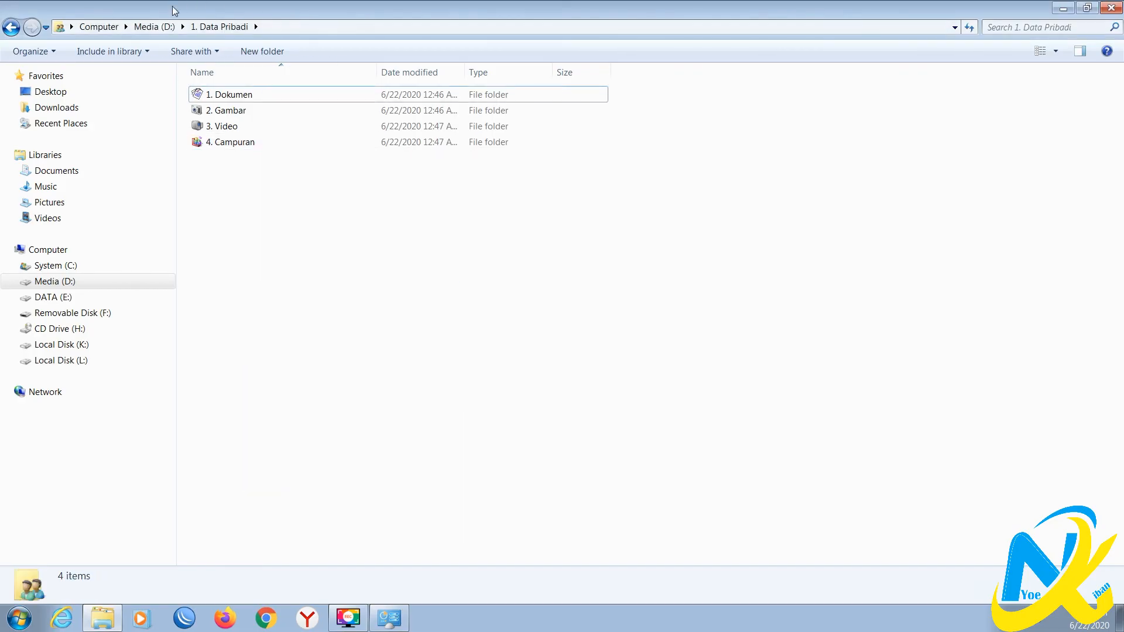
# Step: Go back to the Computer drive overview and reopen "1. Data Pribadi" on Media (D:)
pyautogui.click(162, 27)
pyautogui.click(95, 27)
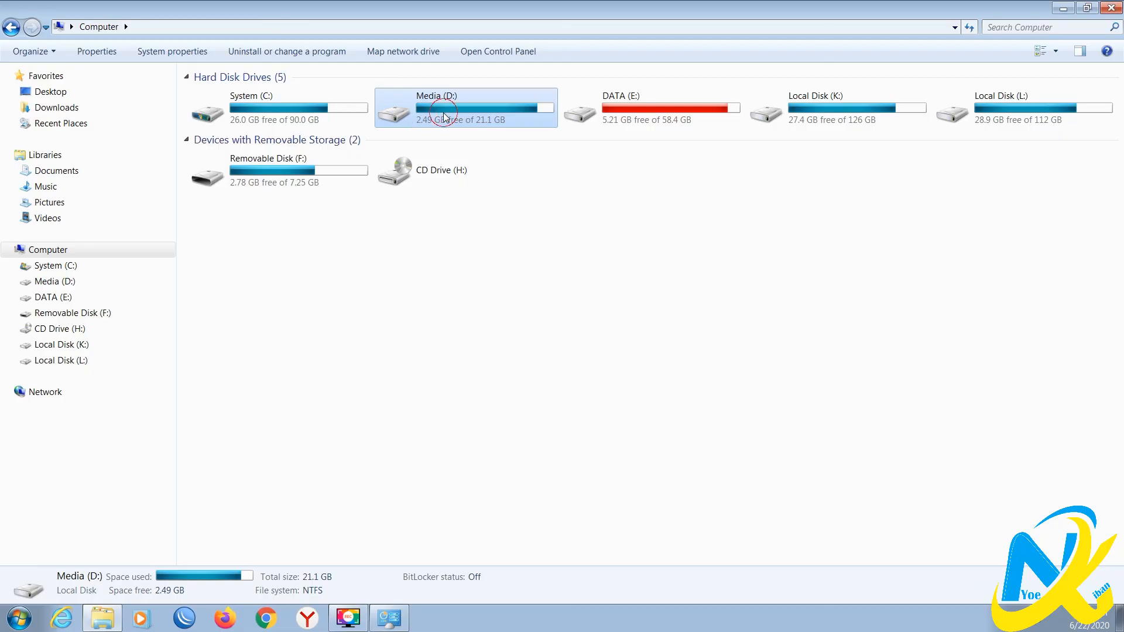
pyautogui.doubleClick(443, 115)
pyautogui.doubleClick(231, 99)
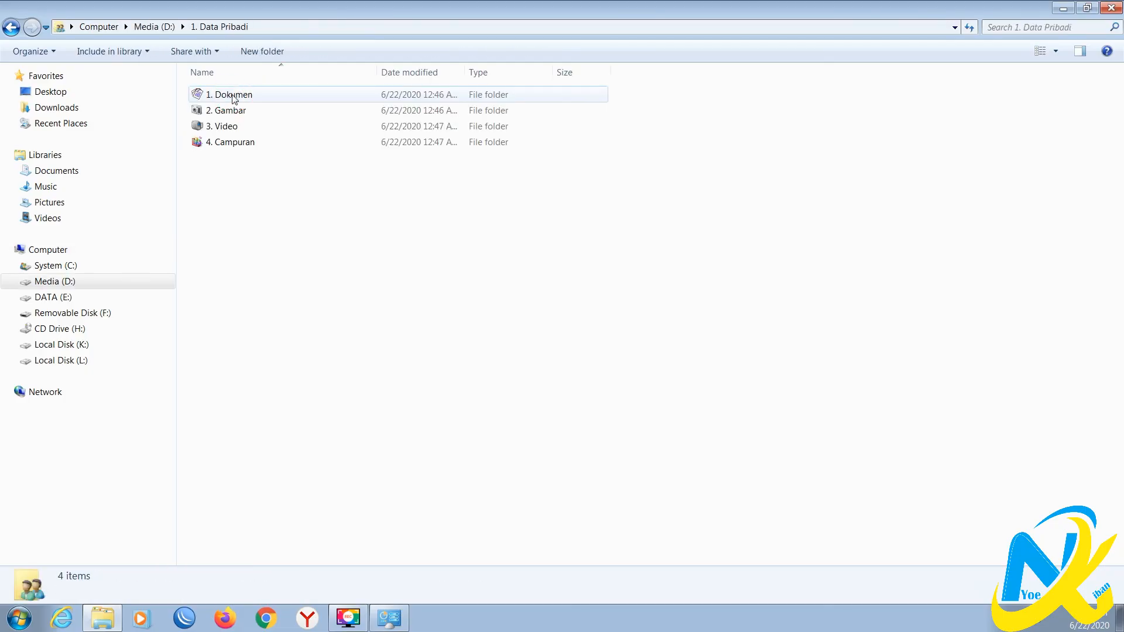
# Step: Check the icons of the four subfolders in "1. Data Pribadi" and refresh the folder list
pyautogui.click(233, 97)
pyautogui.click(228, 111)
pyautogui.click(226, 127)
pyautogui.click(231, 142)
pyautogui.rightClick(281, 221)
pyautogui.click(322, 272)
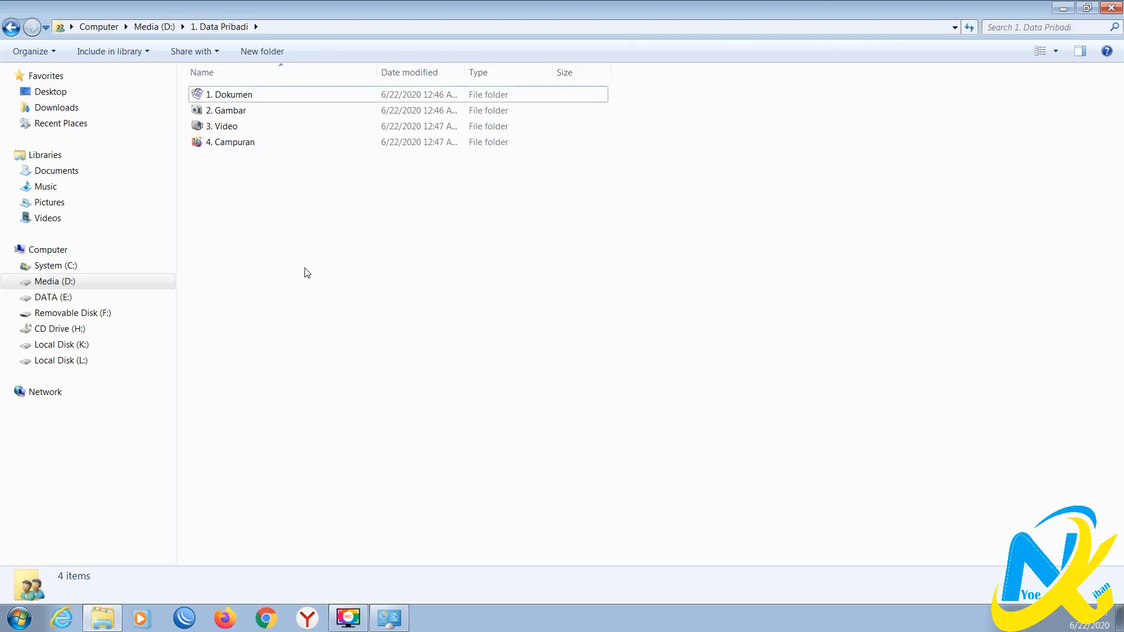
# Step: Reopen Media (D:) from the Computer overview, check the main folders' icons and refresh the list
pyautogui.click(154, 27)
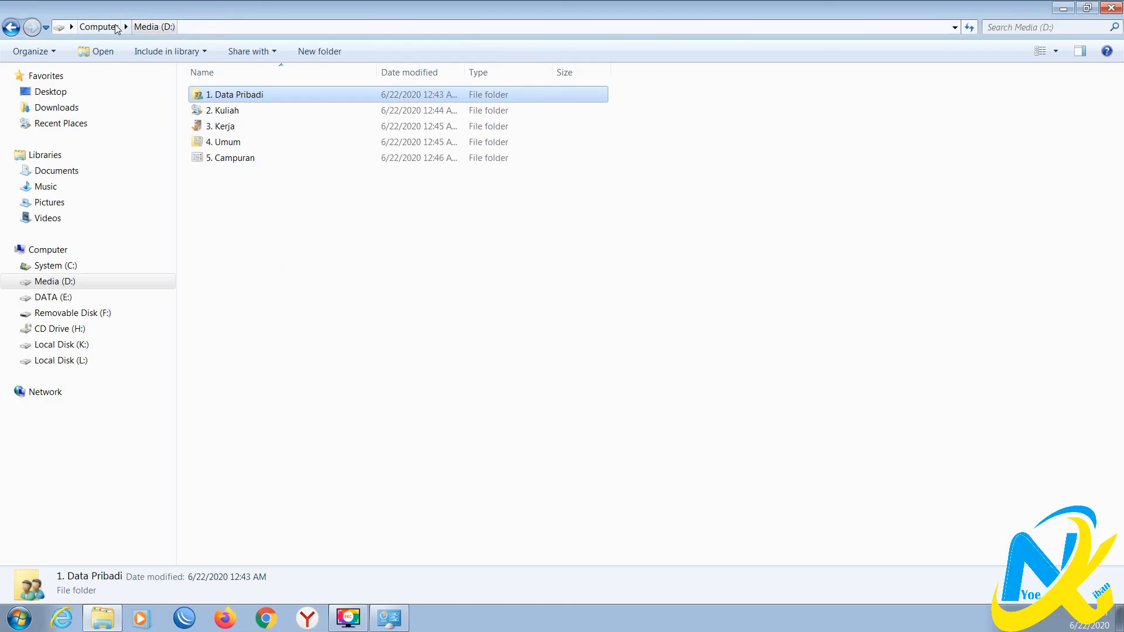
pyautogui.click(99, 26)
pyautogui.doubleClick(436, 94)
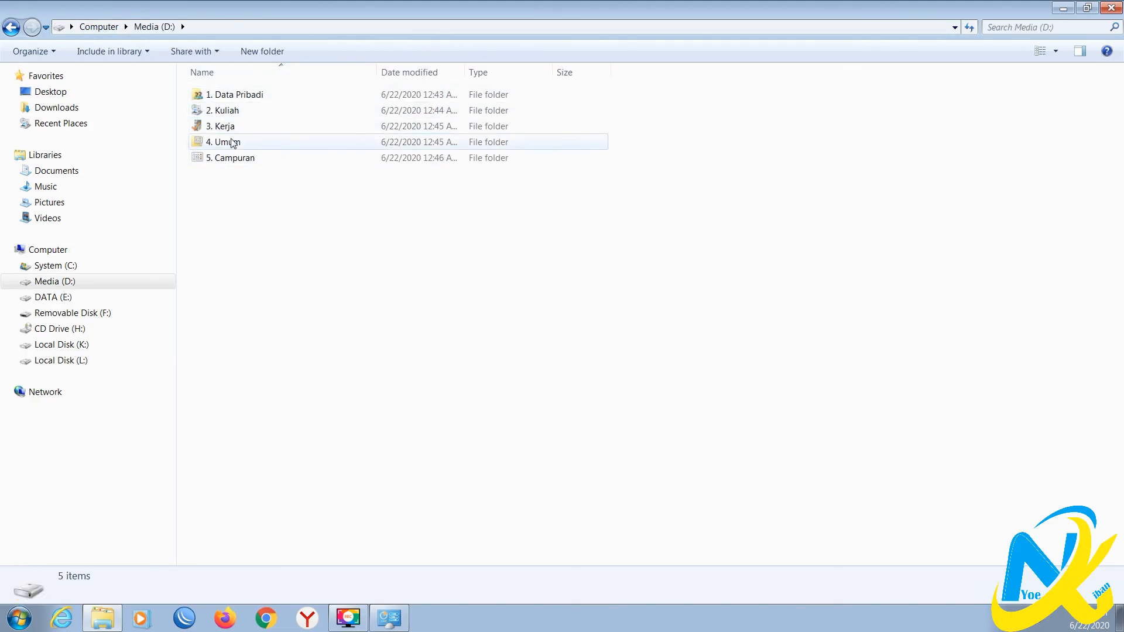
pyautogui.moveTo(270, 100)
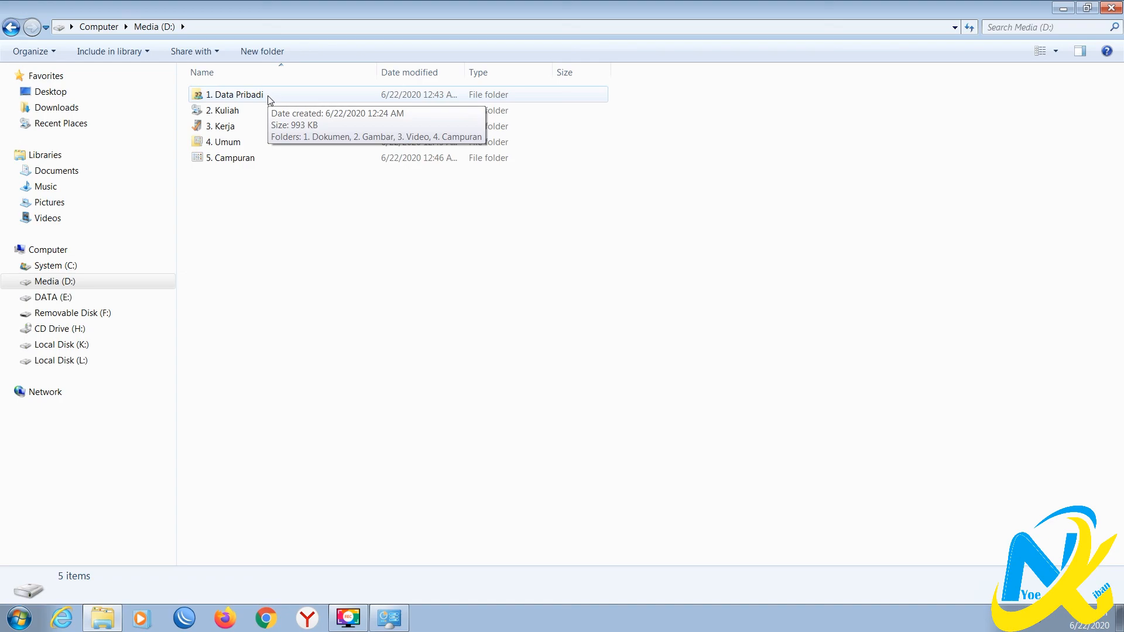
pyautogui.rightClick(255, 244)
pyautogui.click(302, 299)
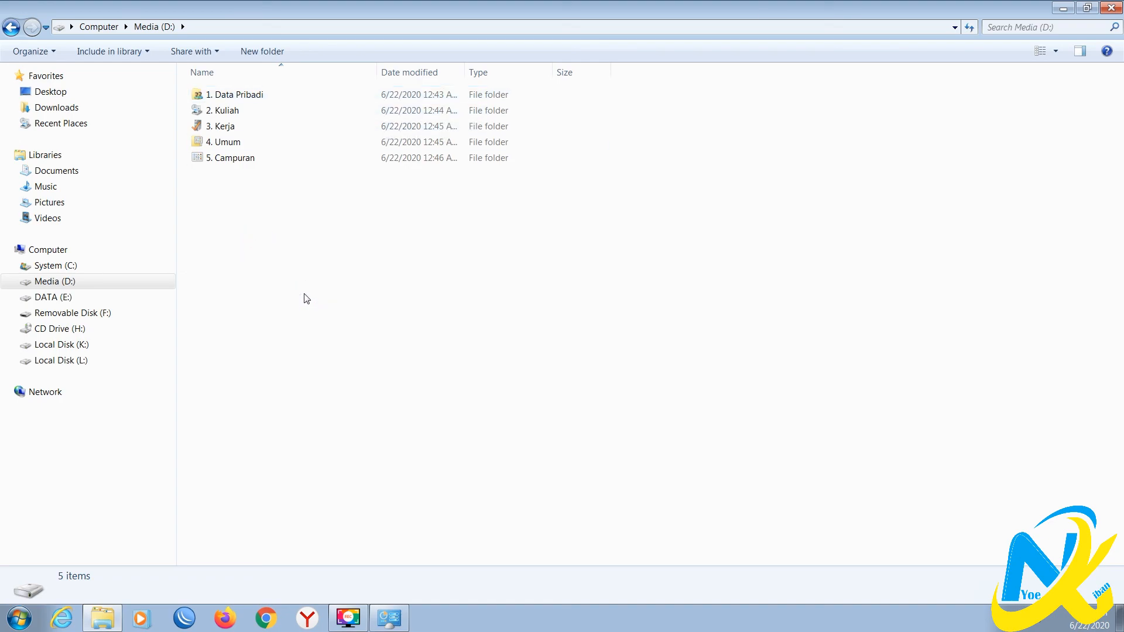